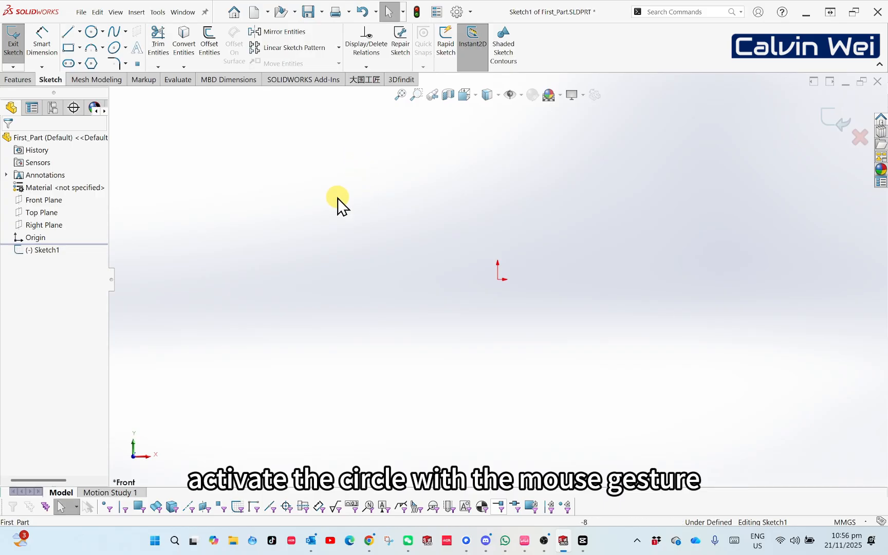
- Sketch a circle centred on the origin with a radius of about 67 mm
{"action": "mouse_move", "coordinate": [336, 216]}
{"action": "right_mouse_down"}
{"action": "mouse_move", "coordinate": [331, 206]}
{"action": "mouse_move", "coordinate": [389, 225]}
{"action": "right_mouse_up"}
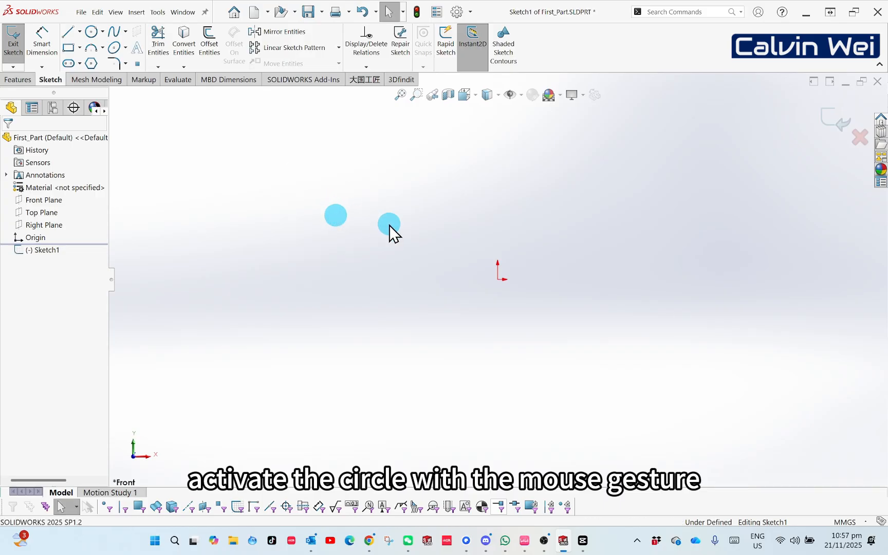
{"action": "left_click", "coordinate": [497, 279]}
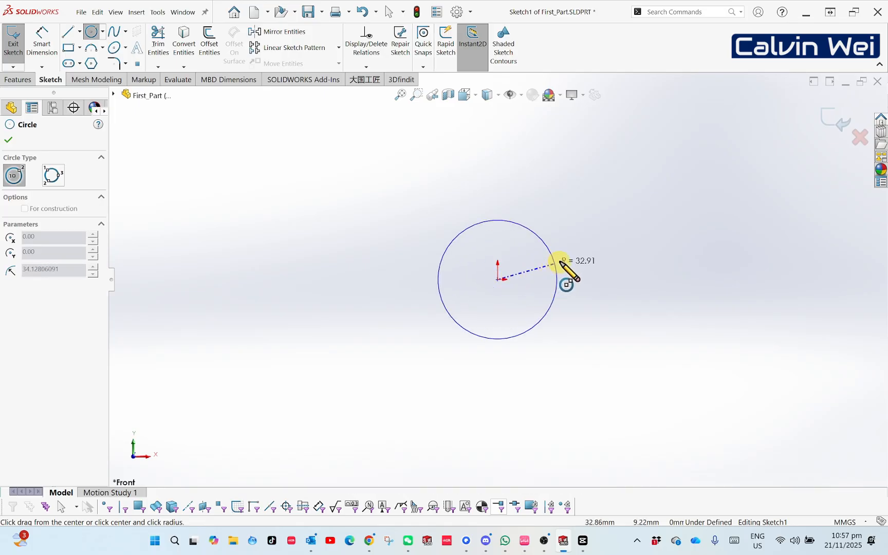
{"action": "left_click", "coordinate": [610, 238]}
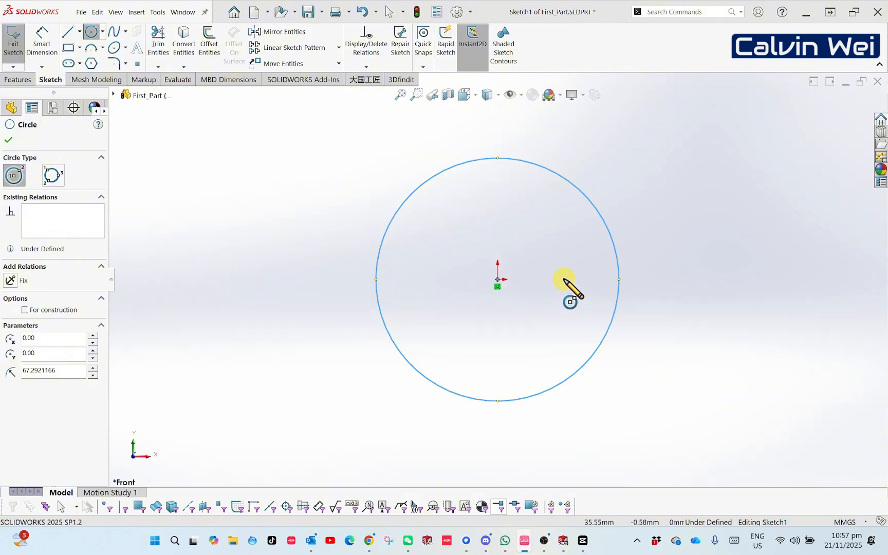
- Sketch a vertical line about 182 mm long to the left of the circle
{"action": "right_click_drag", "start_coordinate": [285, 175], "coordinate": [239, 183]}
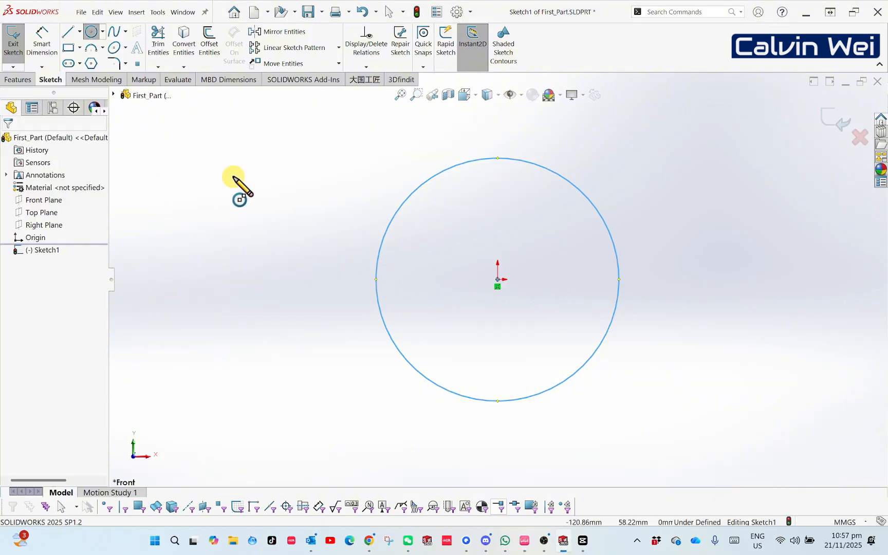
{"action": "left_click", "coordinate": [290, 119]}
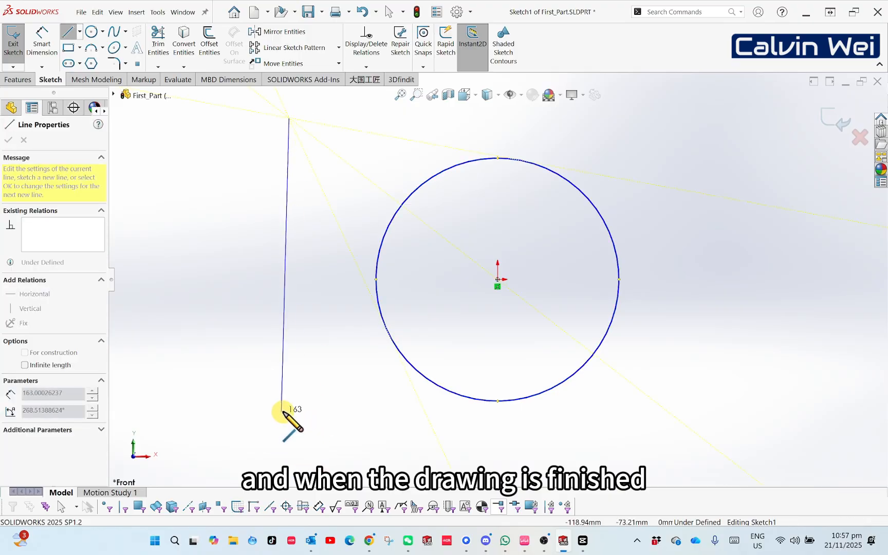
{"action": "left_click", "coordinate": [289, 445]}
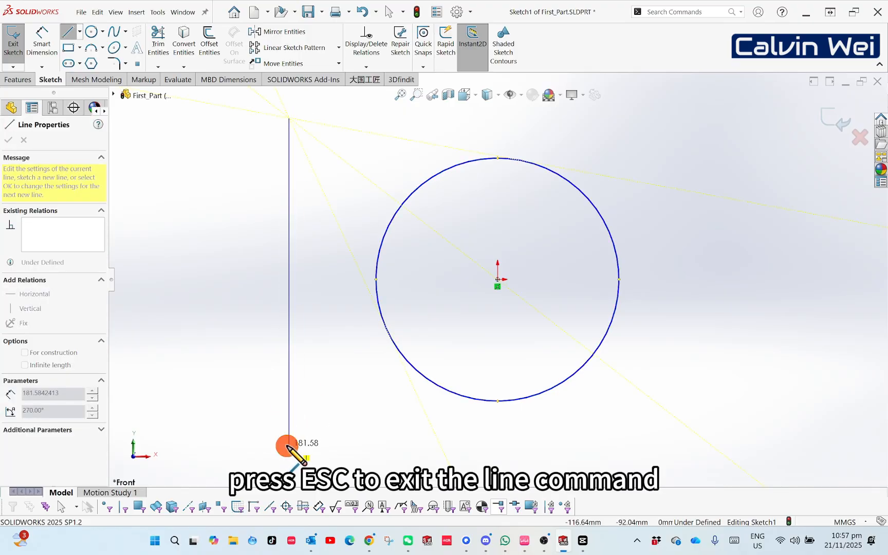
{"action": "key", "text": "Escape"}
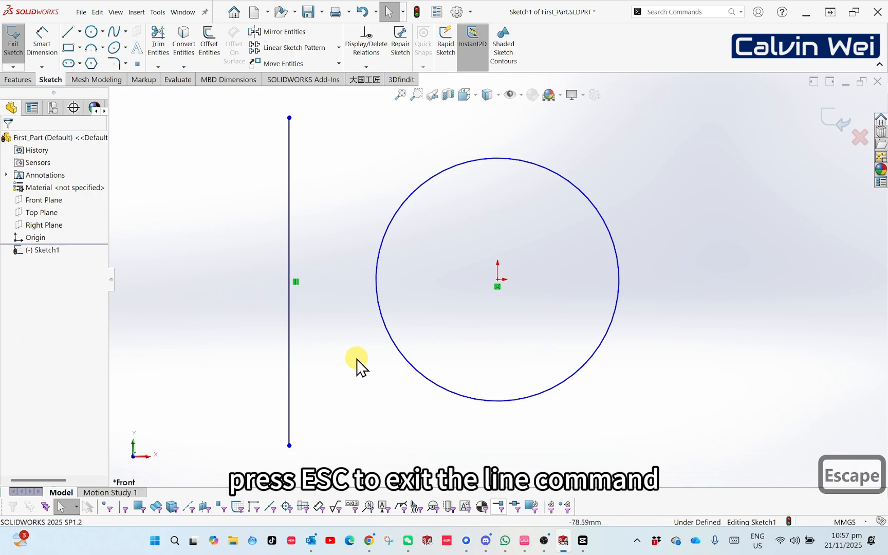
- Start Mirror Entities with the circle as the entity to mirror
{"action": "scroll", "coordinate": [362, 367], "scroll_direction": "up", "scroll_amount": 2}
{"action": "scroll", "coordinate": [367, 370], "scroll_direction": "up", "scroll_amount": 2}
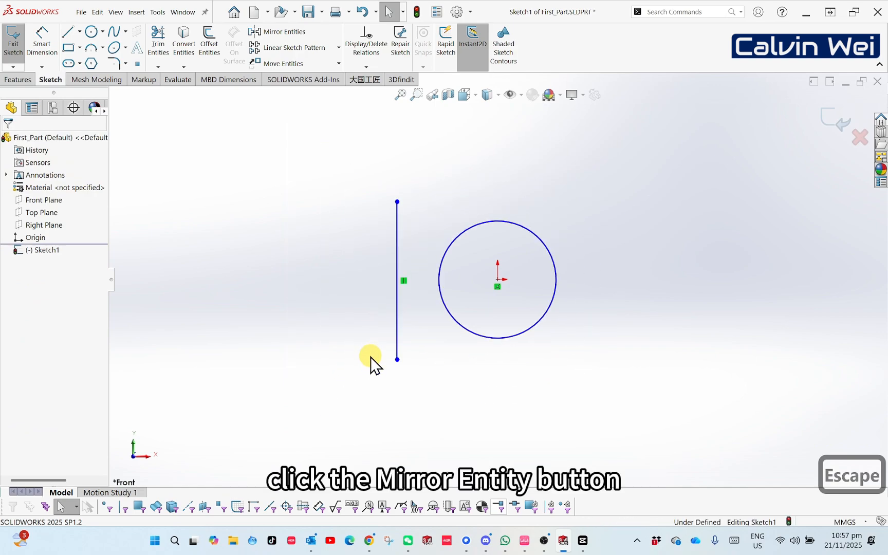
{"action": "left_click", "coordinate": [271, 33]}
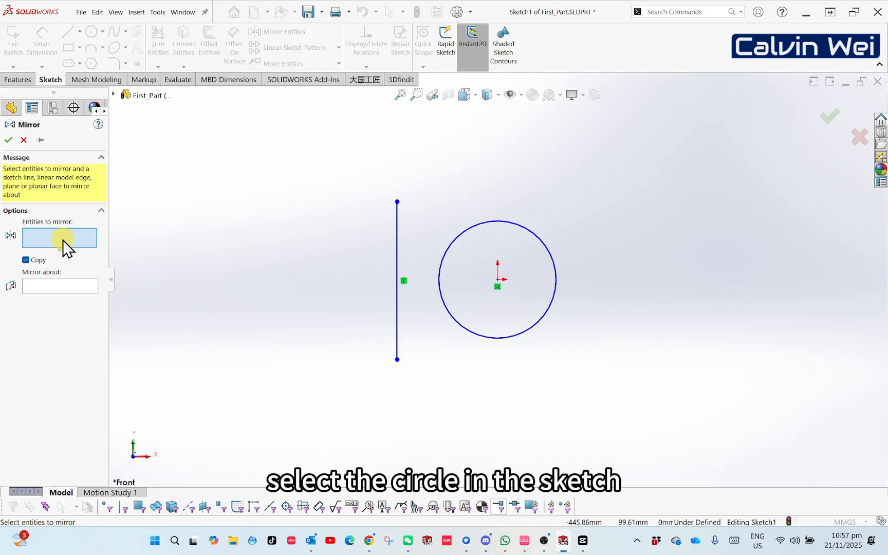
{"action": "left_click", "coordinate": [462, 325]}
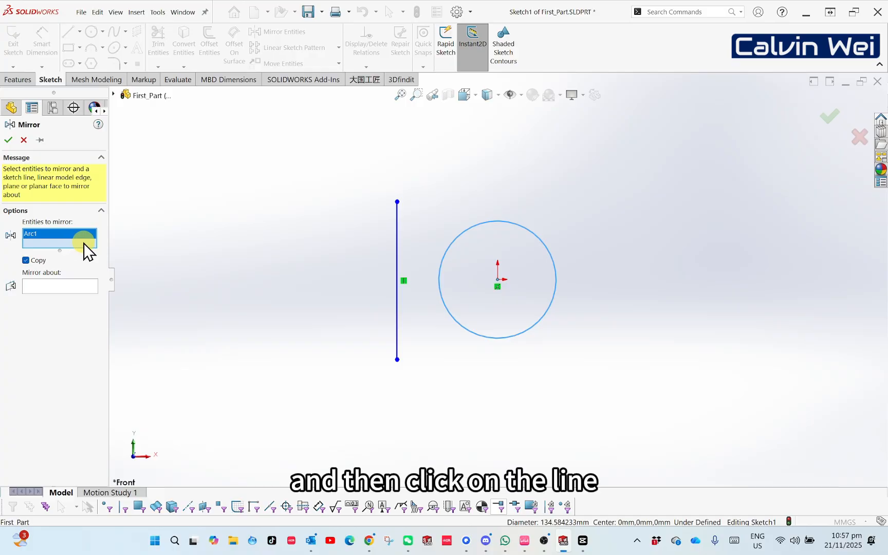
{"action": "left_click", "coordinate": [395, 240]}
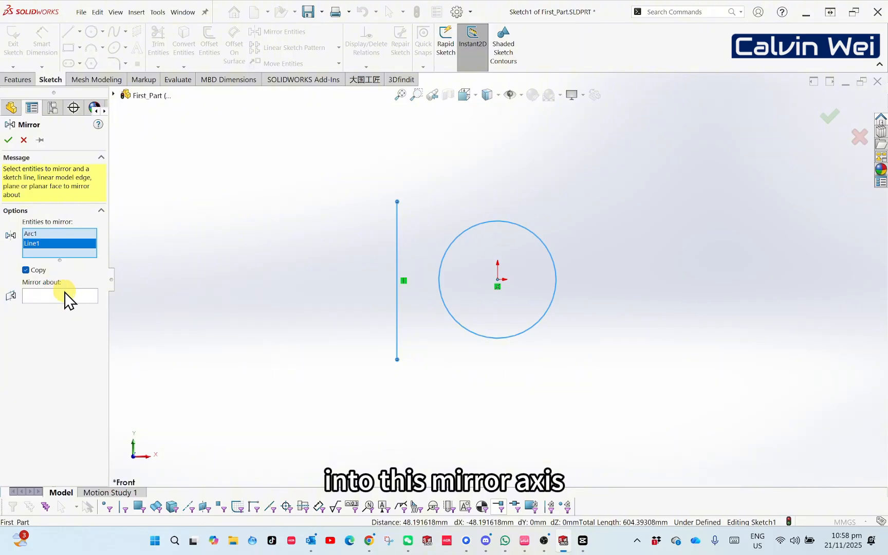
{"action": "right_click", "coordinate": [50, 246]}
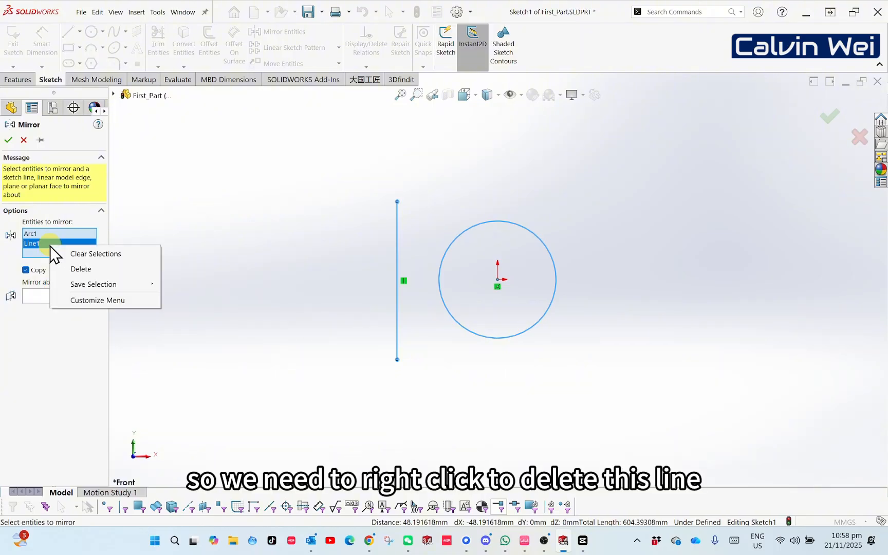
{"action": "left_click", "coordinate": [80, 270]}
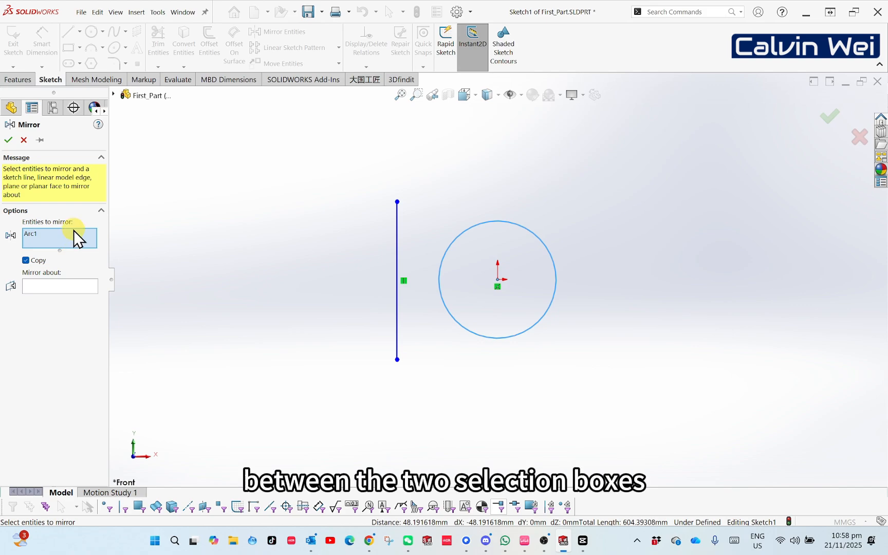
- Use the vertical line as the mirror axis and complete the mirrored copy of the circle
{"action": "left_click", "coordinate": [61, 288]}
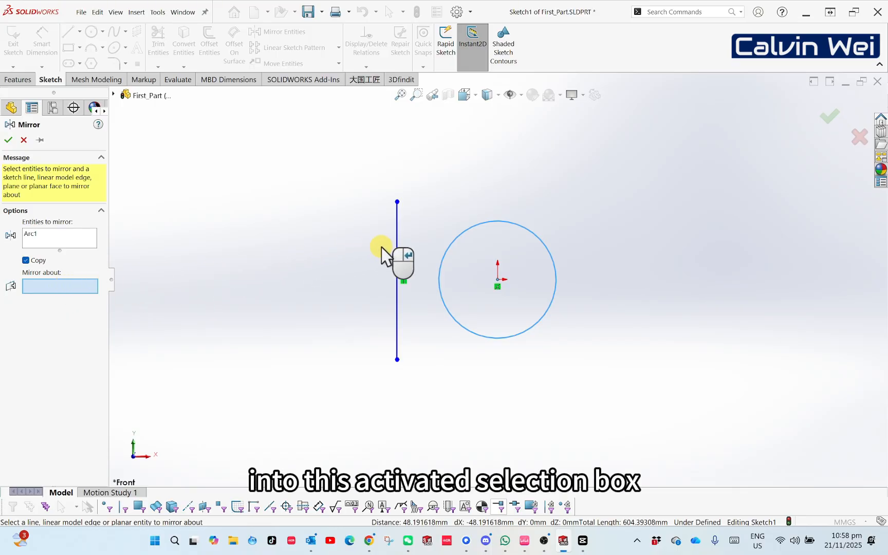
{"action": "left_click", "coordinate": [397, 239]}
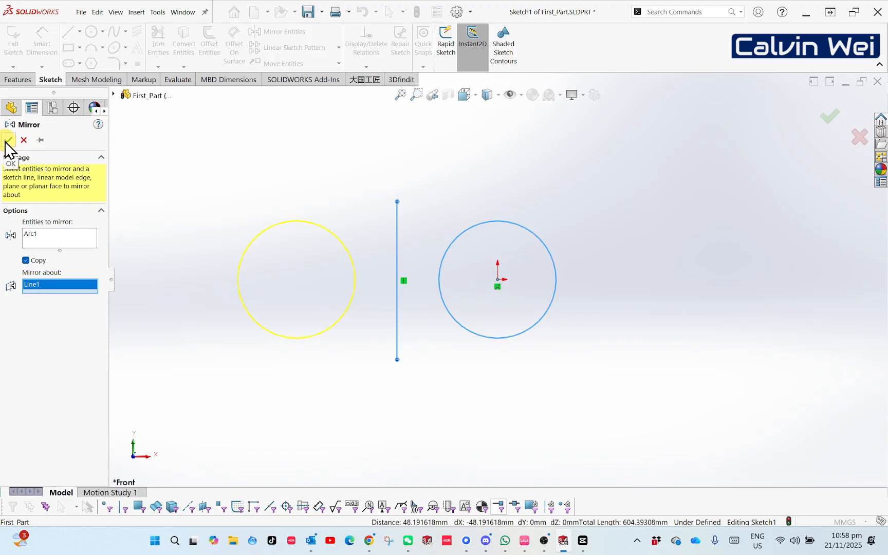
{"action": "left_click", "coordinate": [830, 117]}
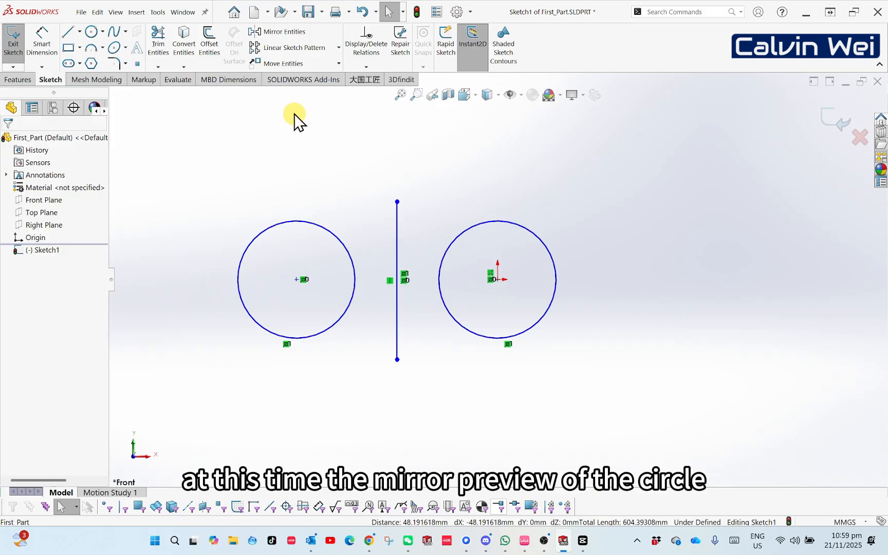
- Start a Linear Sketch Pattern with the circle at the origin as the entity to pattern
{"action": "left_click", "coordinate": [284, 32]}
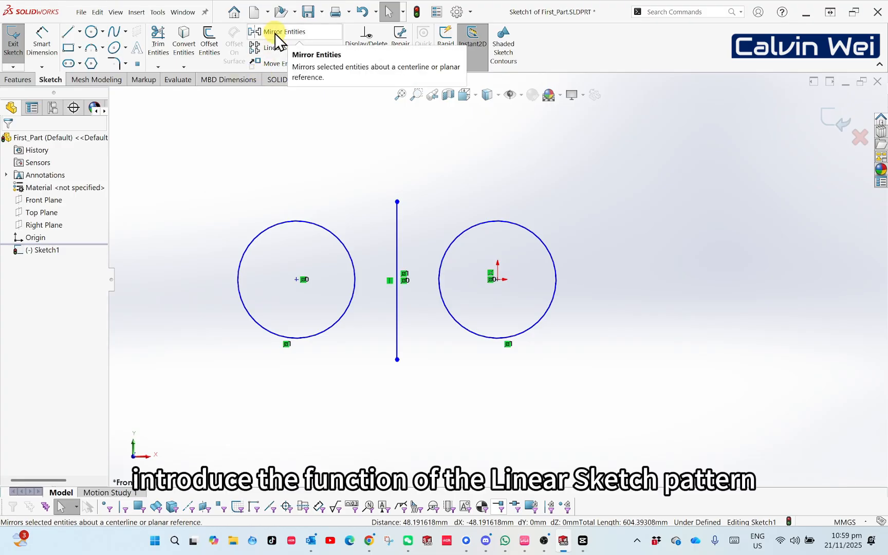
{"action": "left_click", "coordinate": [272, 48]}
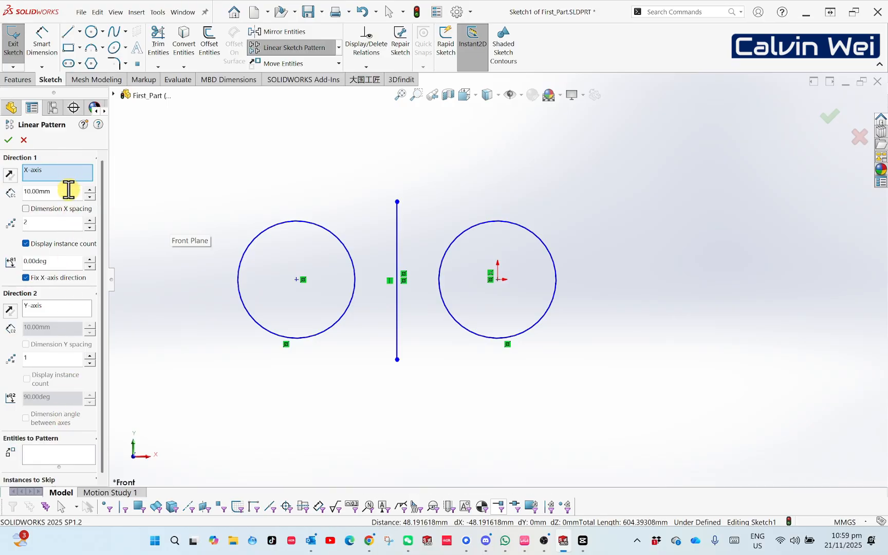
{"action": "left_click", "coordinate": [48, 456]}
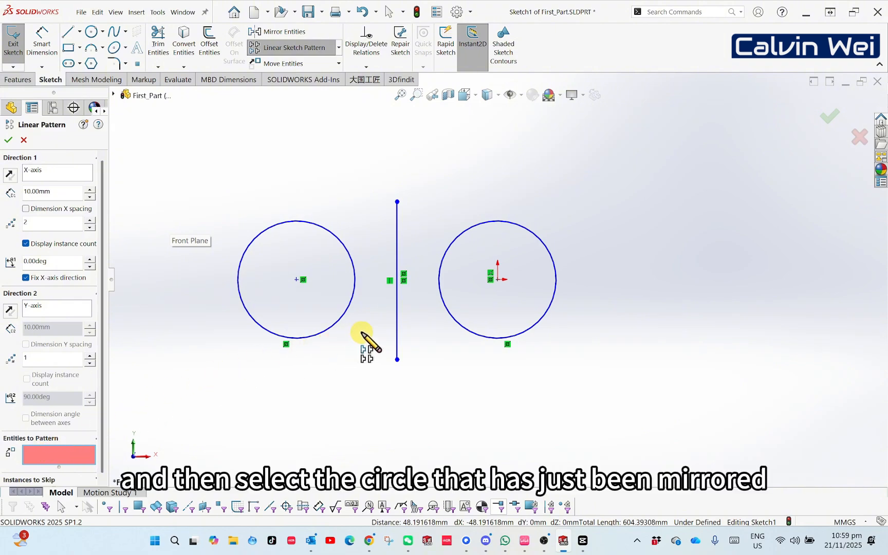
{"action": "left_click", "coordinate": [454, 320]}
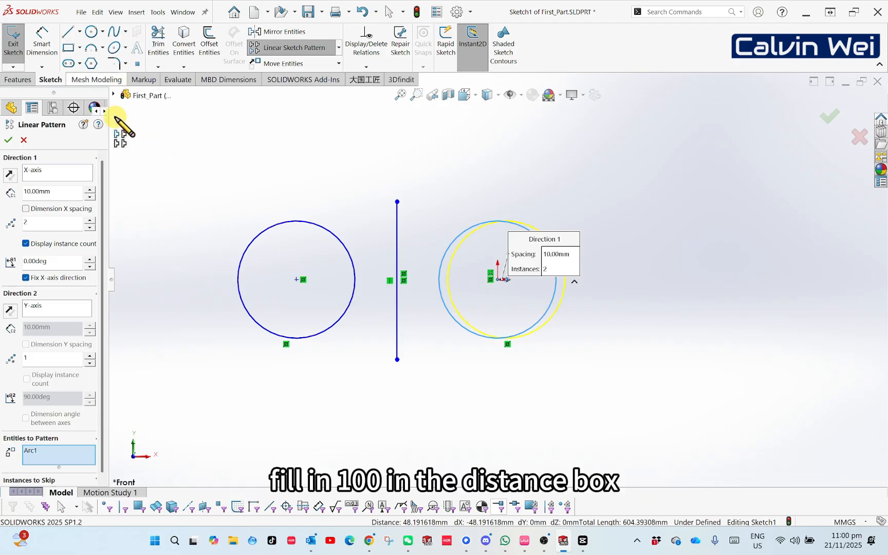
- Set the pattern's X-axis direction to 100 mm spacing and 3 instances
{"action": "double_click", "coordinate": [60, 191]}
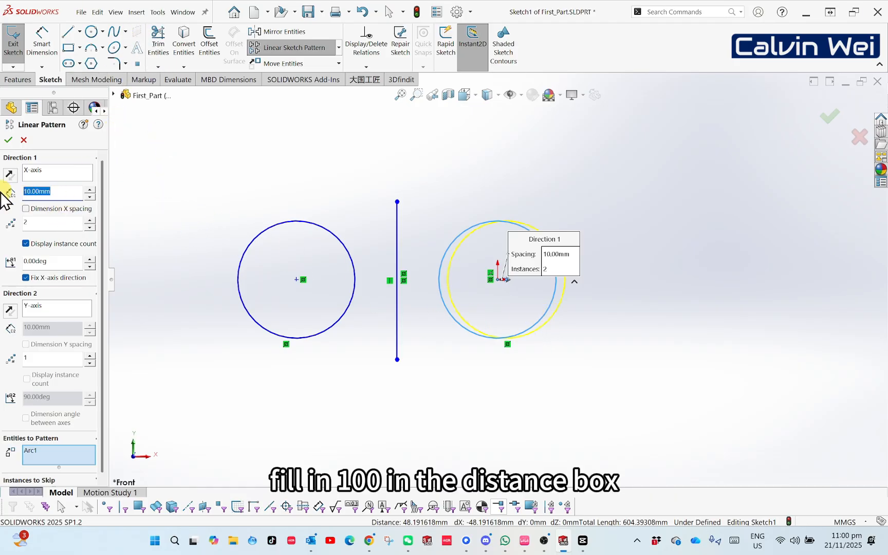
{"action": "type", "text": "100"}
{"action": "key", "text": "Return"}
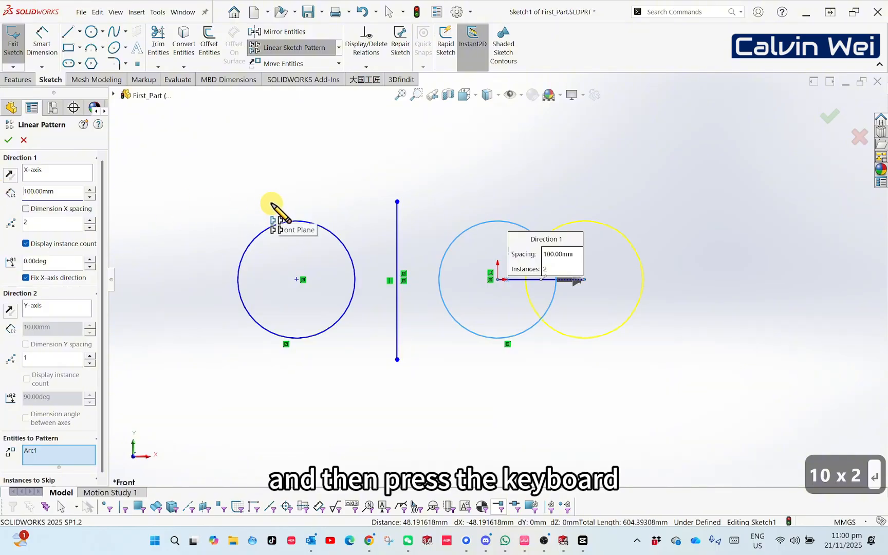
{"action": "left_click", "coordinate": [71, 195]}
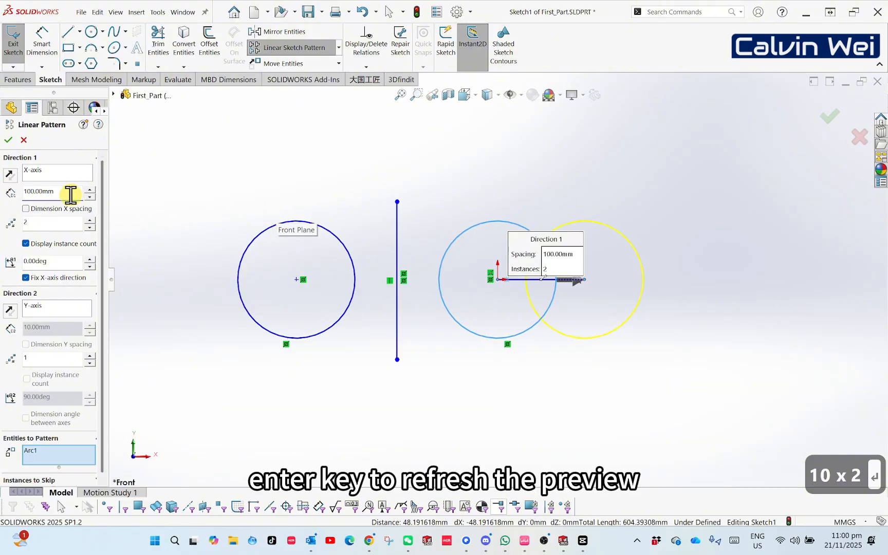
{"action": "key", "text": "Return"}
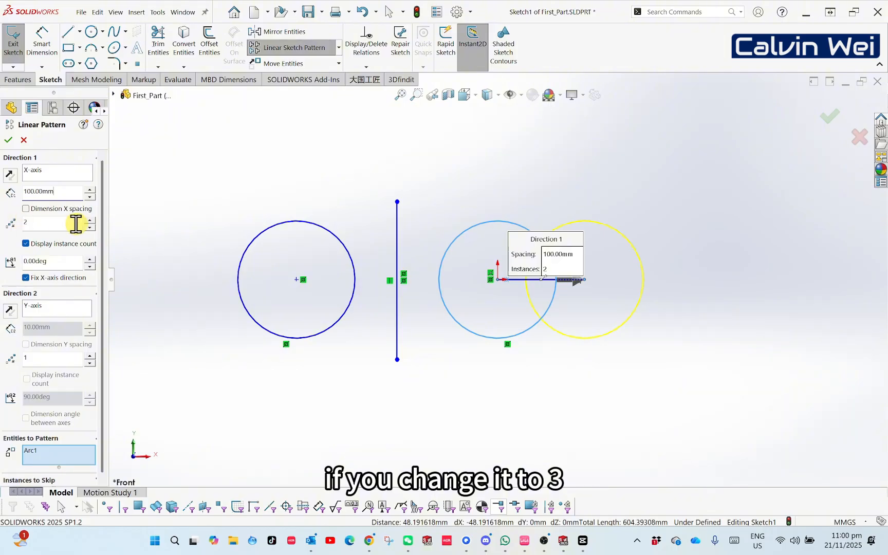
{"action": "left_click_drag", "start_coordinate": [75, 225], "coordinate": [13, 225]}
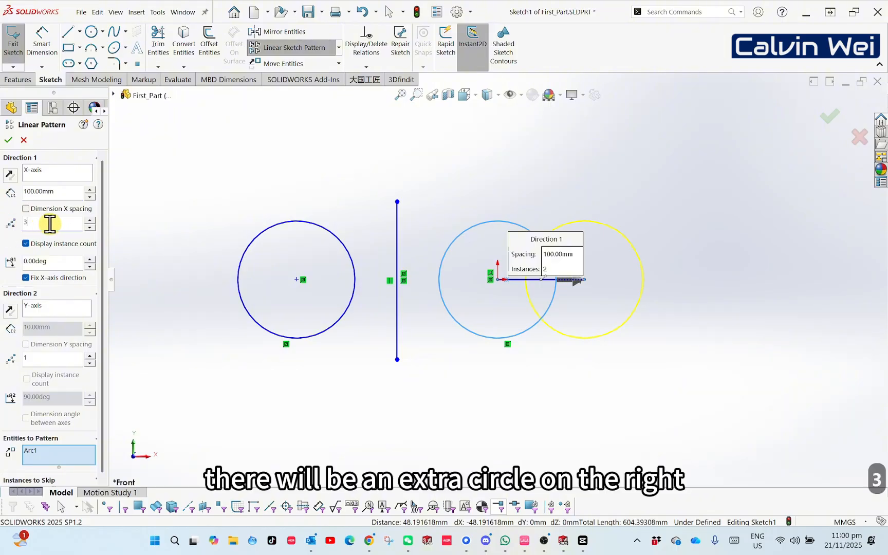
{"action": "key", "text": "Return"}
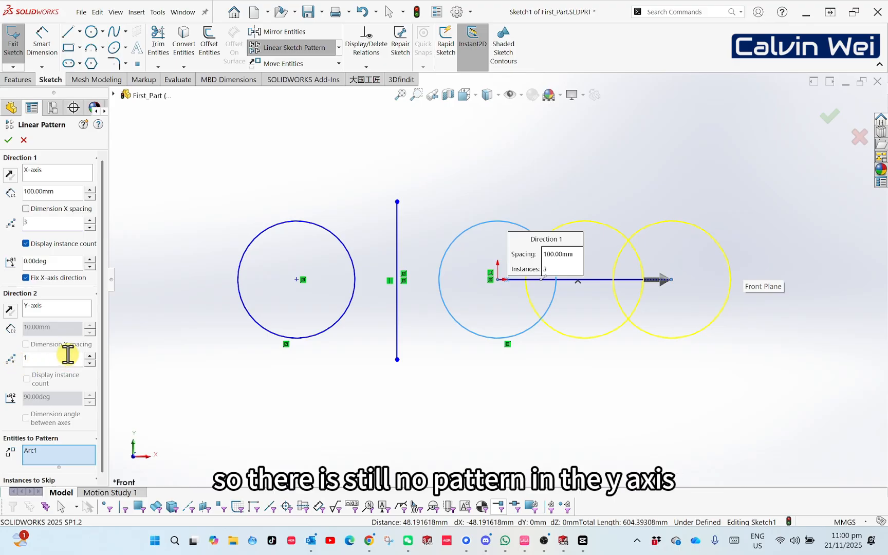
- Set the pattern's Y-axis direction to 3 instances with 100 mm spacing
{"action": "double_click", "coordinate": [30, 359]}
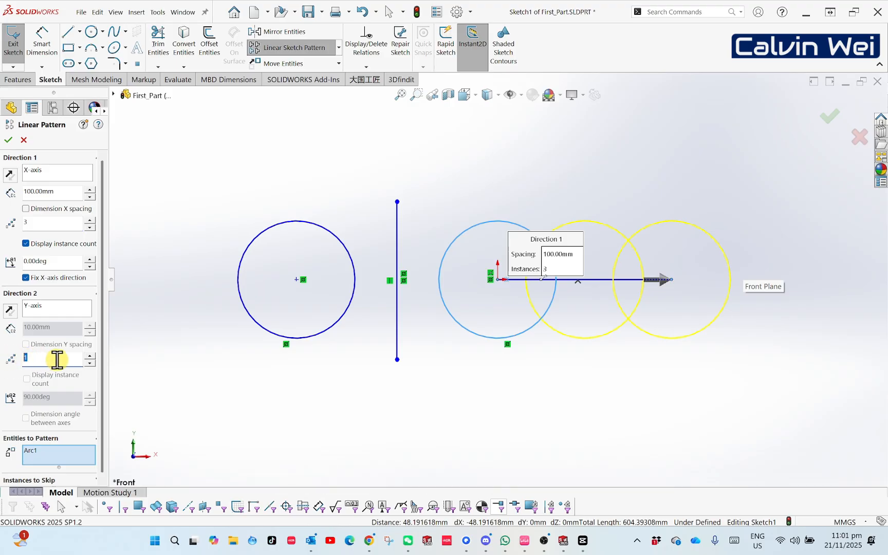
{"action": "type", "text": "3"}
{"action": "key", "text": "Return"}
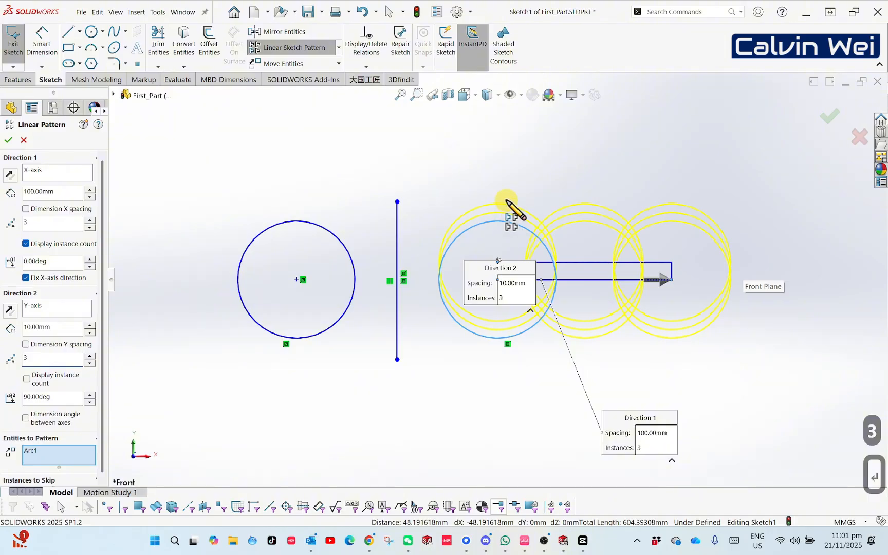
{"action": "double_click", "coordinate": [58, 328]}
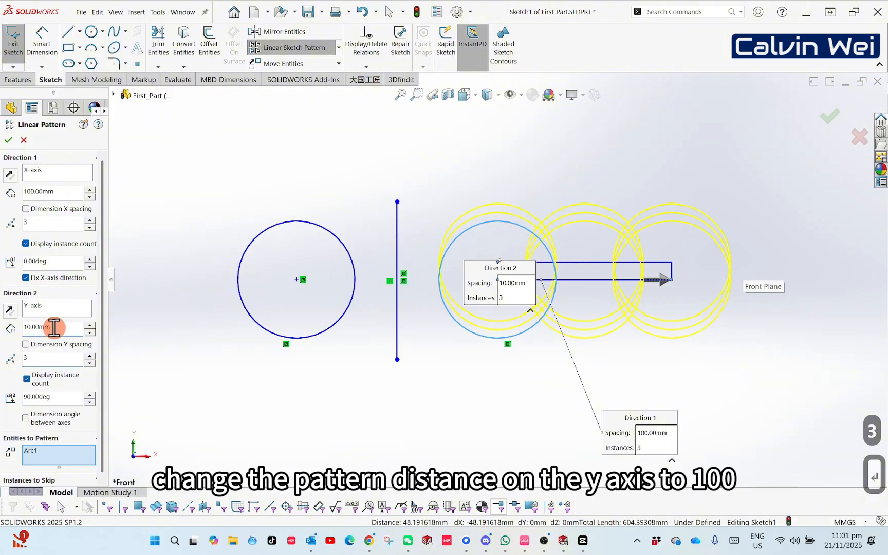
{"action": "type", "text": "100"}
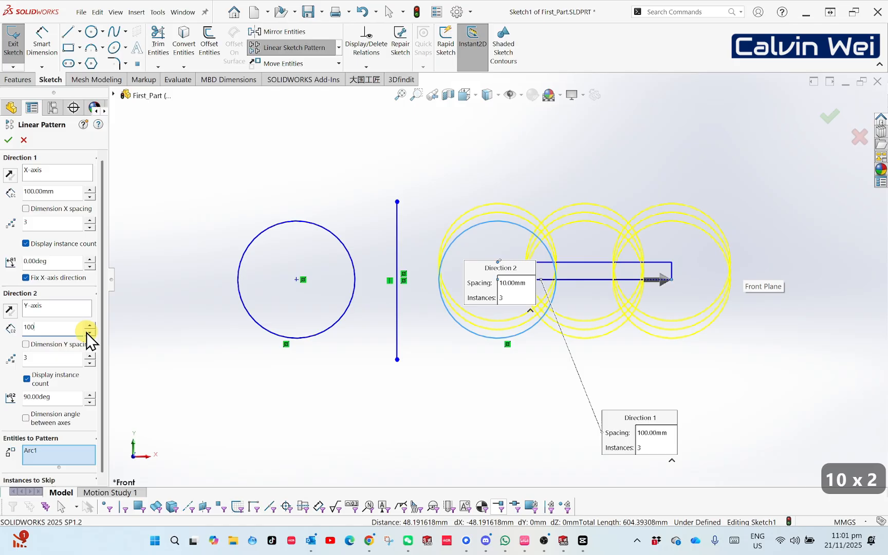
{"action": "key", "text": "Return"}
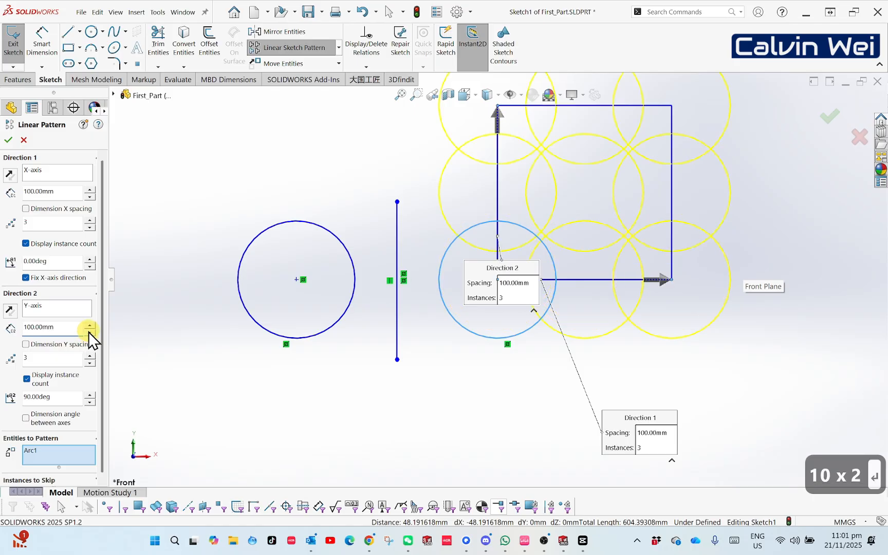
- Add the mirrored circle left of the vertical line to the entities being patterned
{"action": "scroll", "coordinate": [582, 233], "scroll_direction": "up", "scroll_amount": 1}
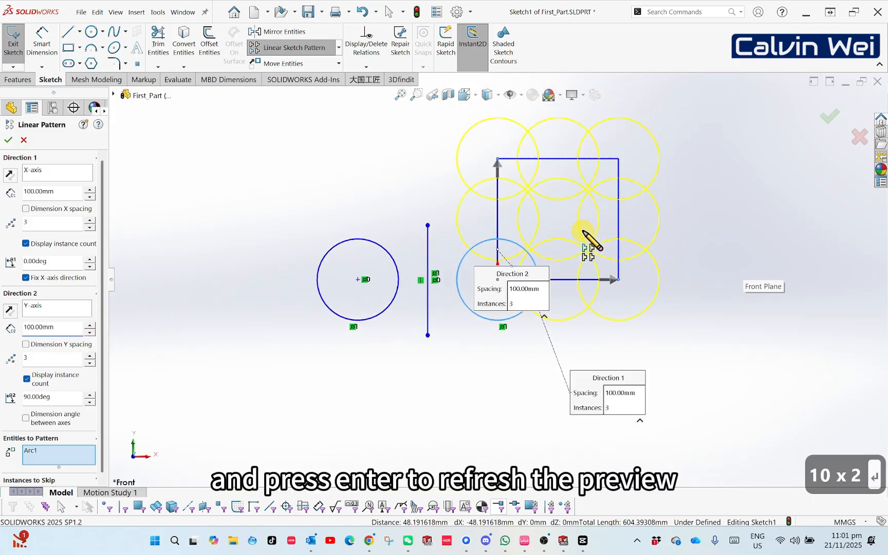
{"action": "scroll", "coordinate": [584, 232], "scroll_direction": "up", "scroll_amount": 1}
{"action": "scroll", "coordinate": [585, 144], "scroll_direction": "up", "scroll_amount": 1}
{"action": "scroll", "coordinate": [585, 146], "scroll_direction": "down", "scroll_amount": 3}
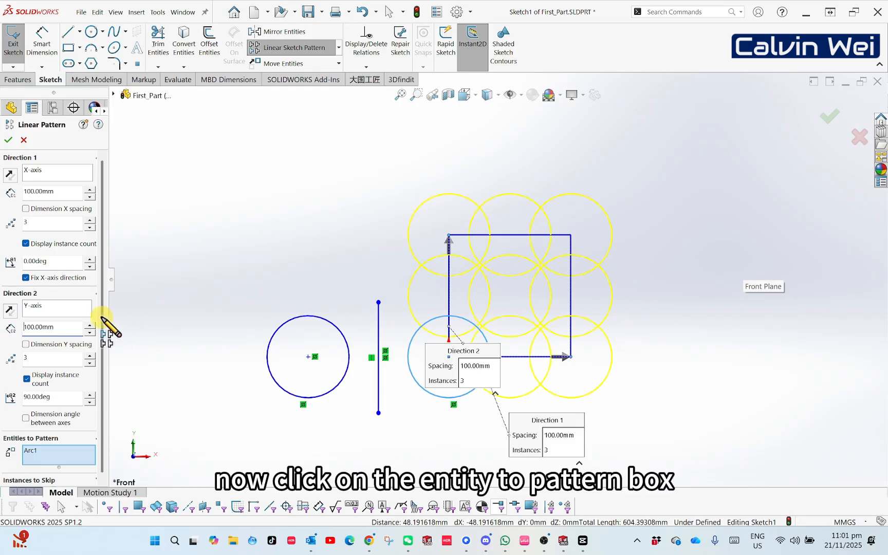
{"action": "left_click_drag", "start_coordinate": [102, 304], "coordinate": [100, 324]}
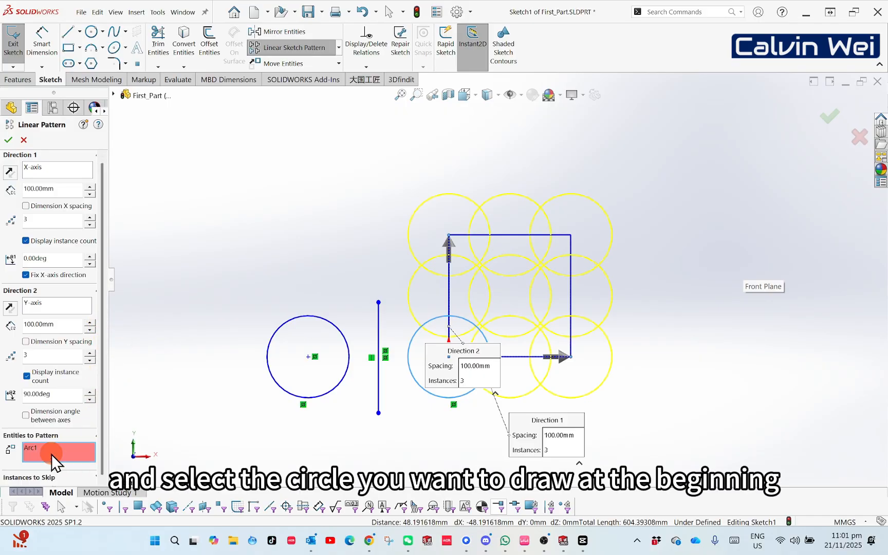
{"action": "left_click", "coordinate": [280, 387]}
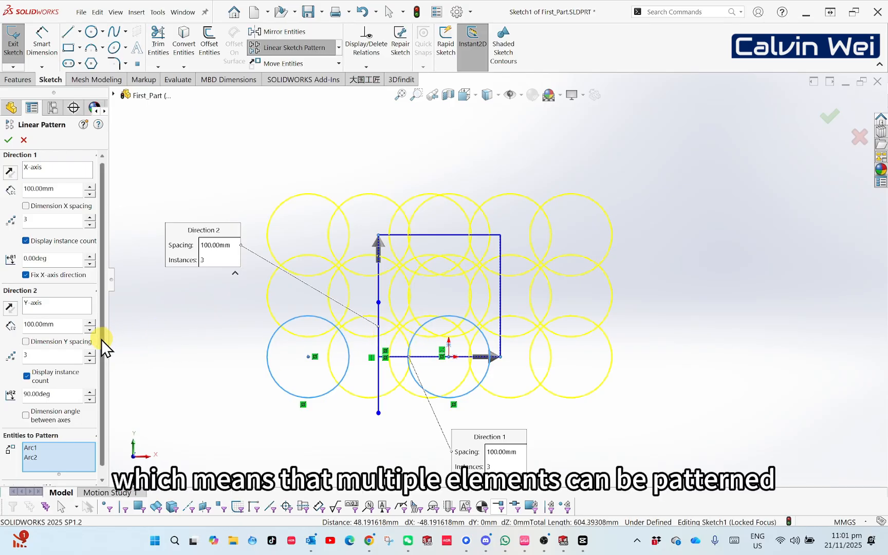
- Set the linear pattern's X-axis direction angle to 45 degrees, and cancel the linear pattern
{"action": "left_click_drag", "start_coordinate": [101, 340], "coordinate": [101, 349]}
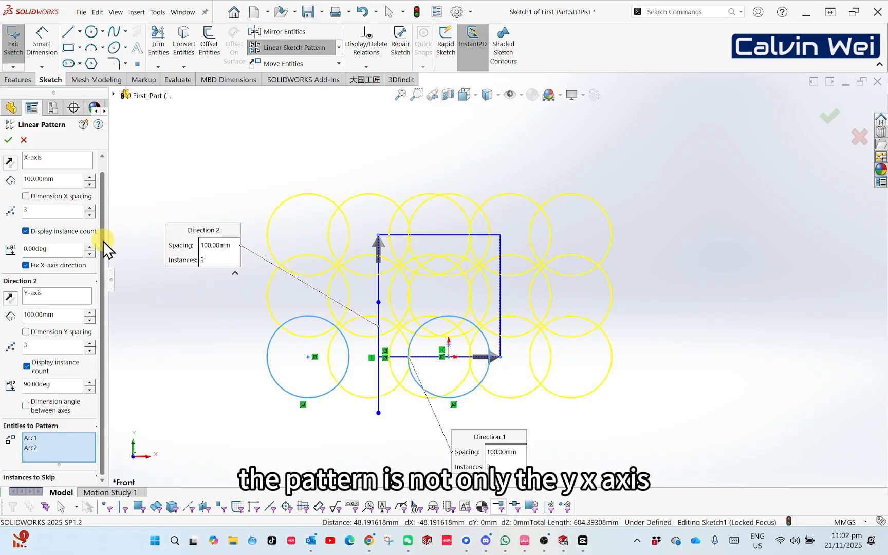
{"action": "scroll", "coordinate": [103, 241], "scroll_direction": "up", "scroll_amount": 2}
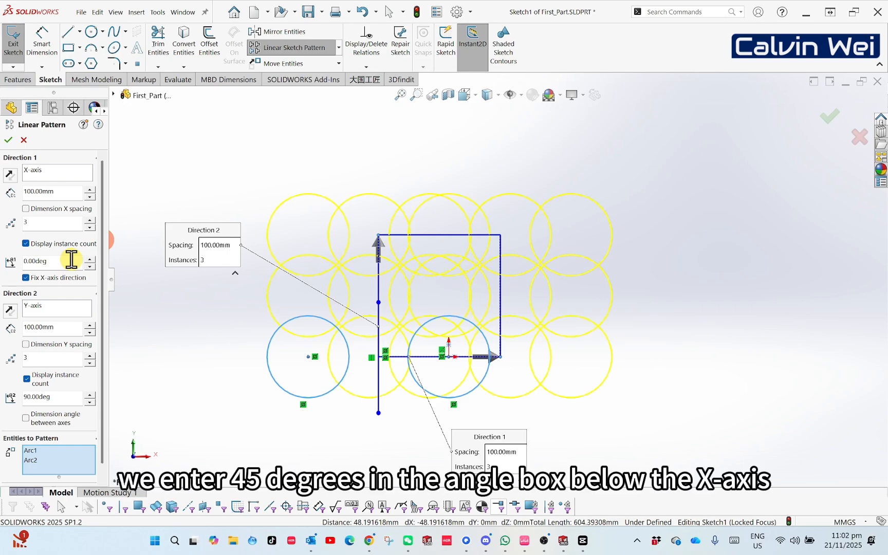
{"action": "left_click_drag", "start_coordinate": [67, 260], "coordinate": [18, 262]}
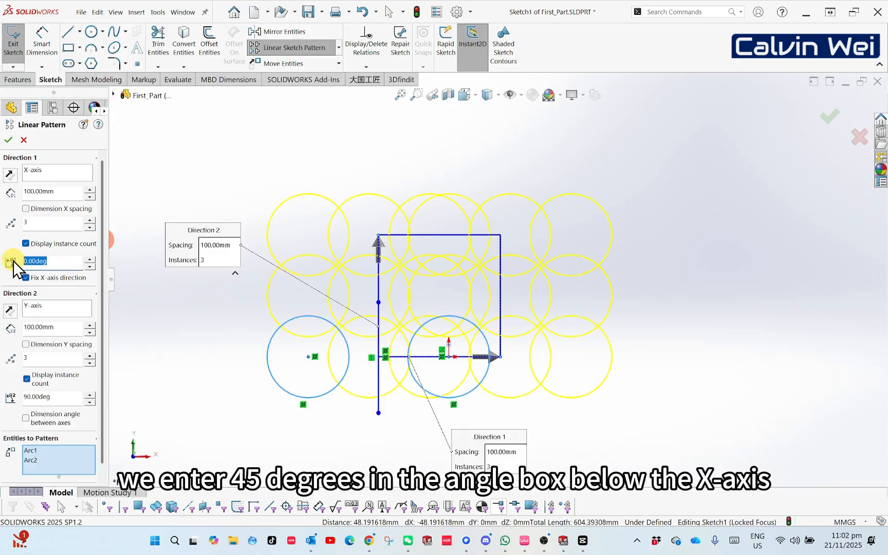
{"action": "type", "text": "45"}
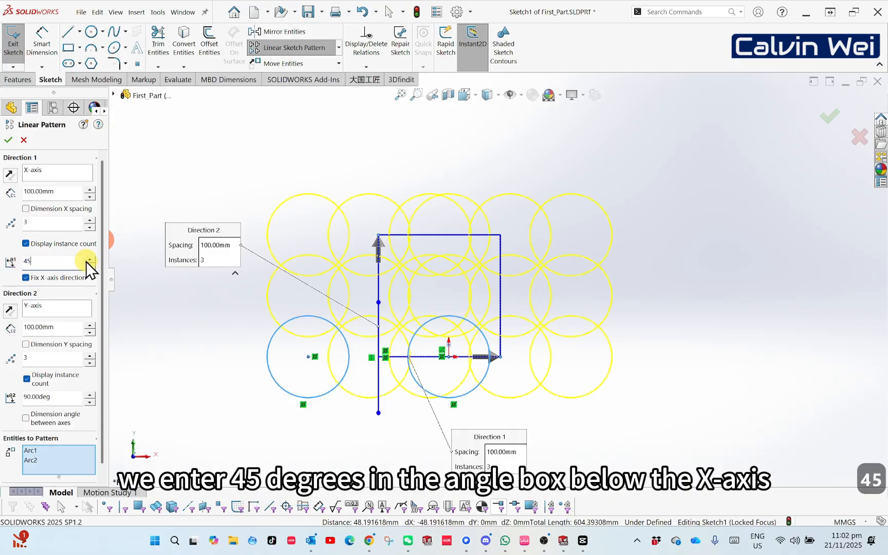
{"action": "key", "text": "Return"}
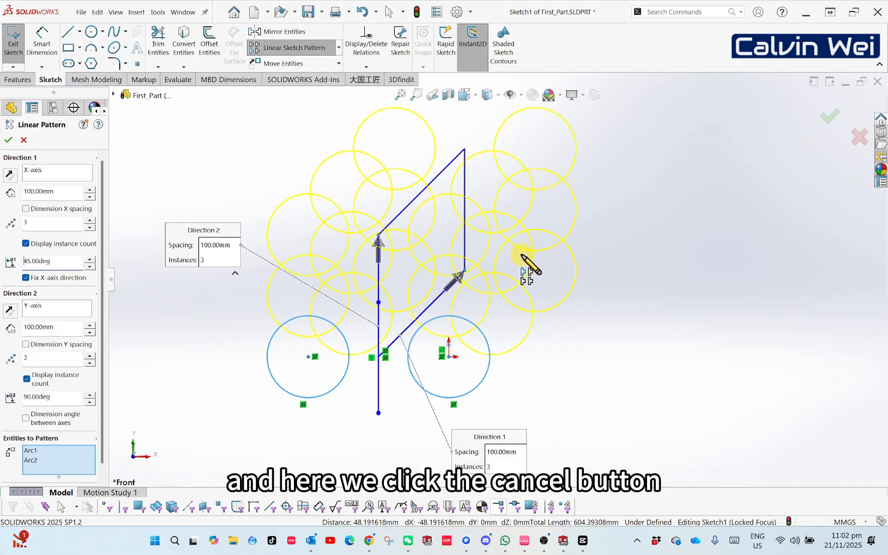
{"action": "left_click", "coordinate": [24, 140]}
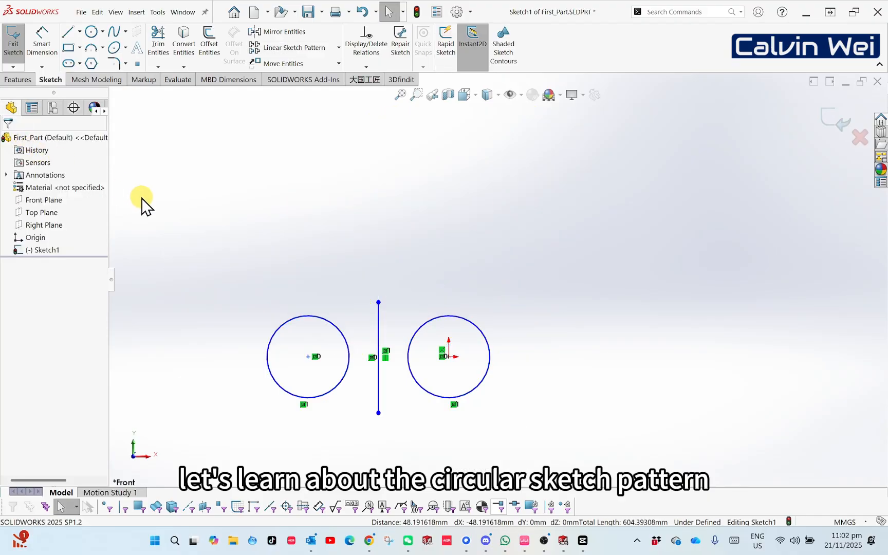
- Start a Circular Sketch Pattern of the vertical line around the center point of the circle to its left
{"action": "left_click", "coordinate": [339, 47]}
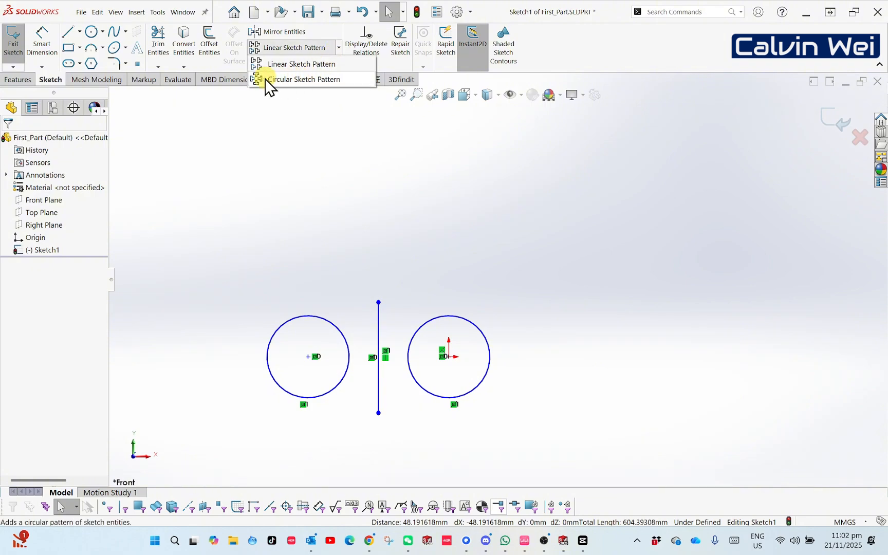
{"action": "left_click", "coordinate": [319, 77]}
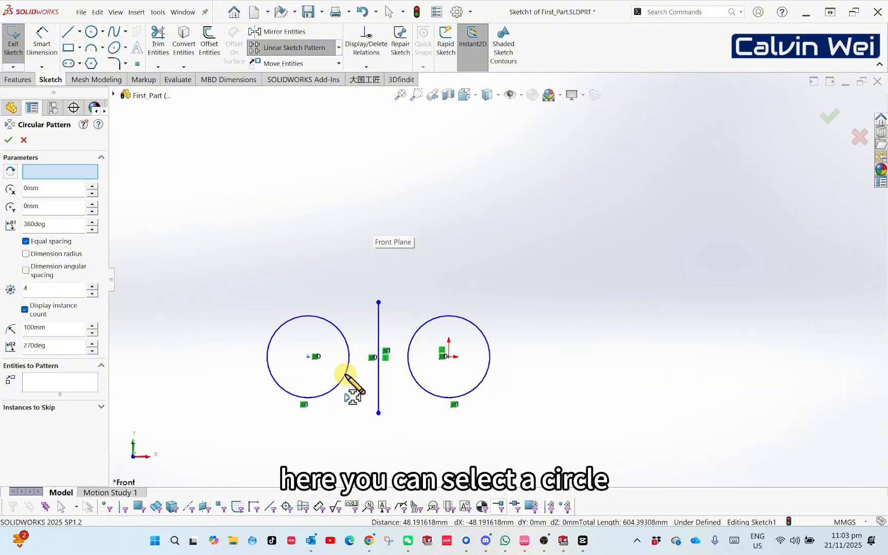
{"action": "left_click", "coordinate": [309, 356]}
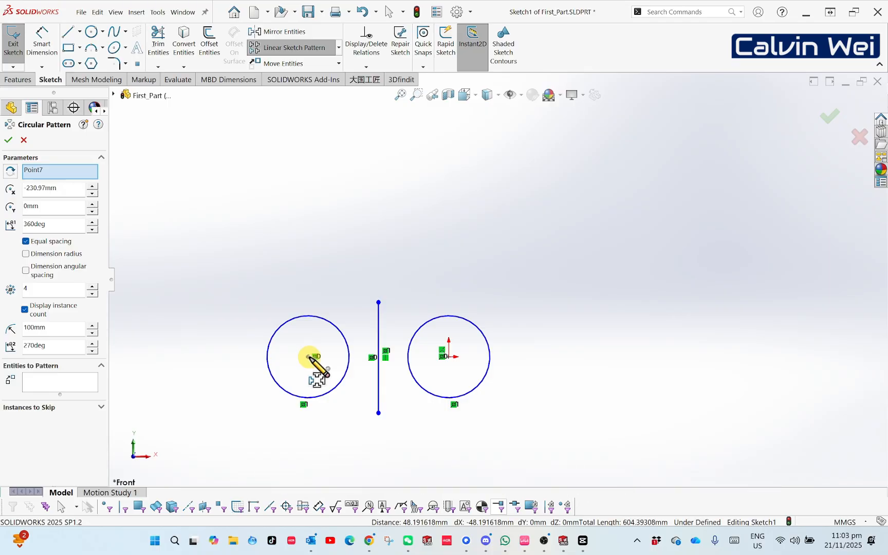
{"action": "left_click", "coordinate": [58, 388]}
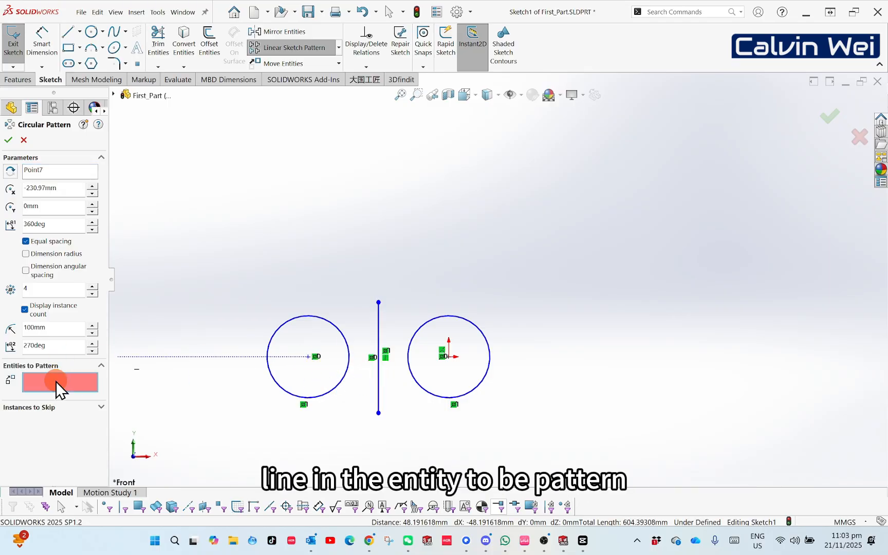
{"action": "left_click", "coordinate": [379, 342]}
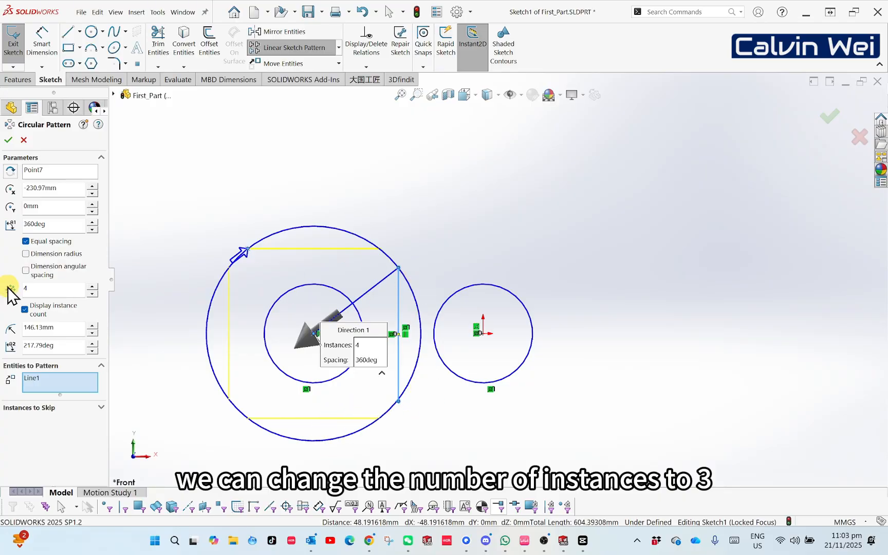
- Set the vertical line's circular pattern to 3 instances, and cancel the pattern
{"action": "double_click", "coordinate": [45, 289]}
{"action": "type", "text": "3"}
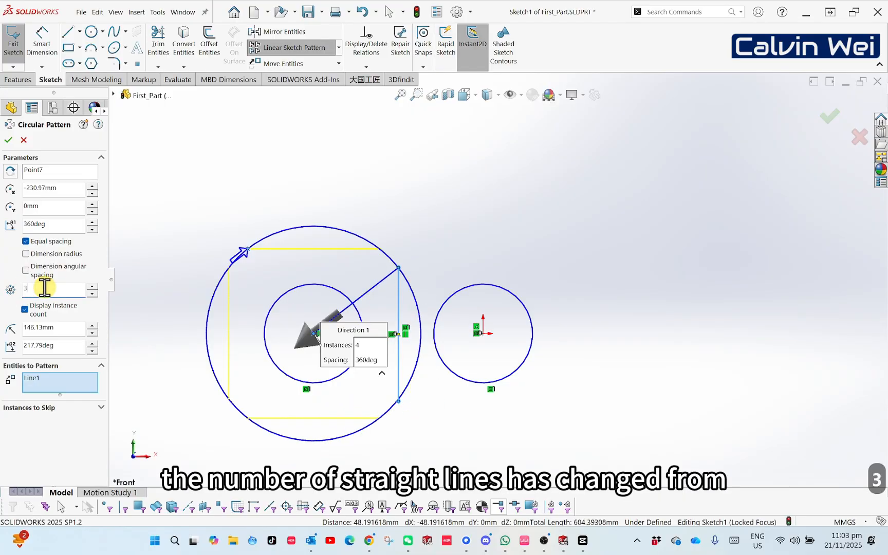
{"action": "key", "text": "Return"}
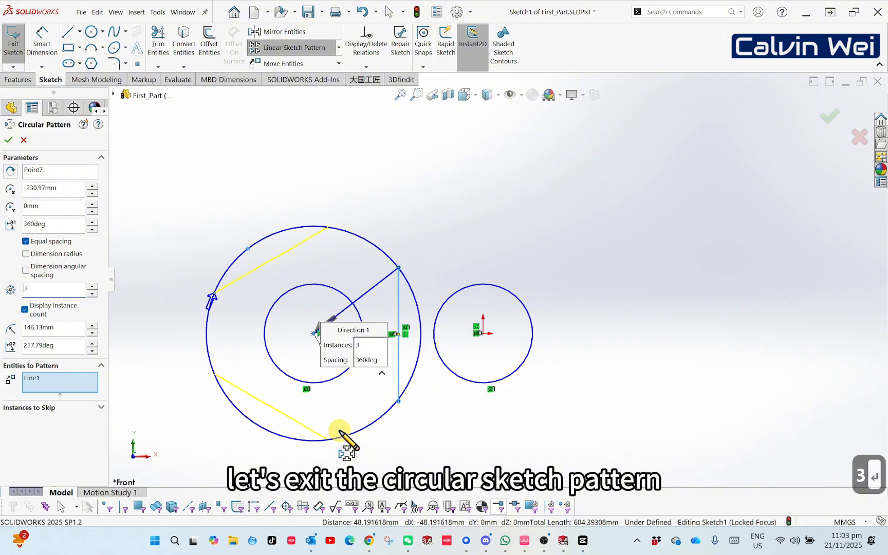
{"action": "left_click", "coordinate": [23, 140]}
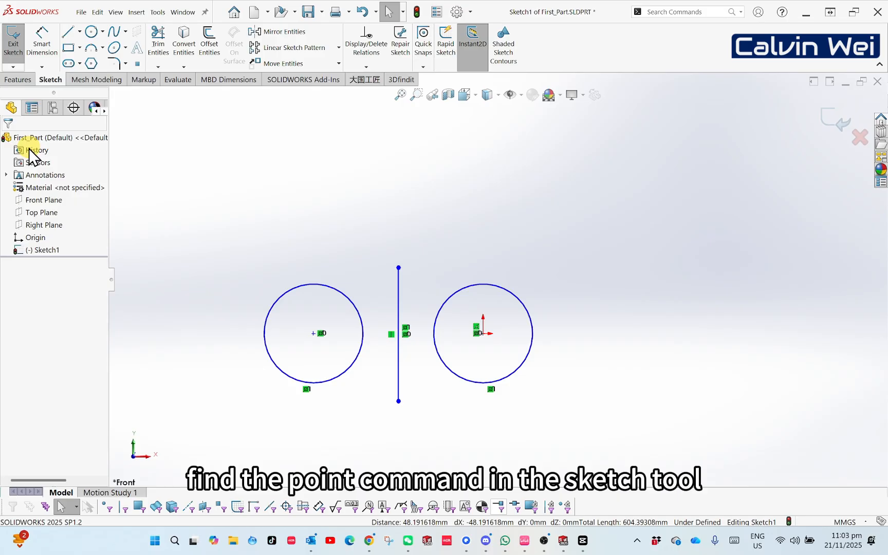
- Sketch a point to the left of both circles, at about X -398, Y -28 mm
{"action": "left_click", "coordinate": [137, 63]}
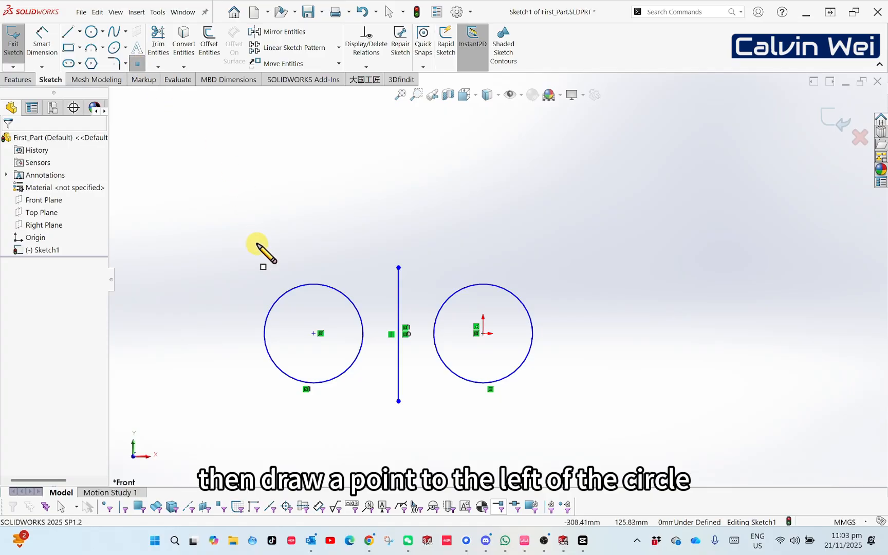
{"action": "left_click", "coordinate": [191, 355]}
{"action": "key", "text": "z"}
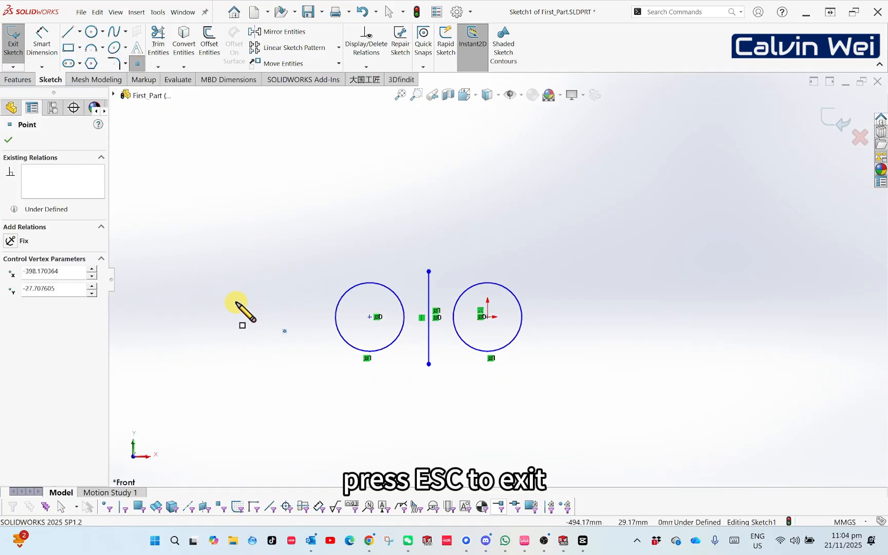
{"action": "key", "text": "Escape"}
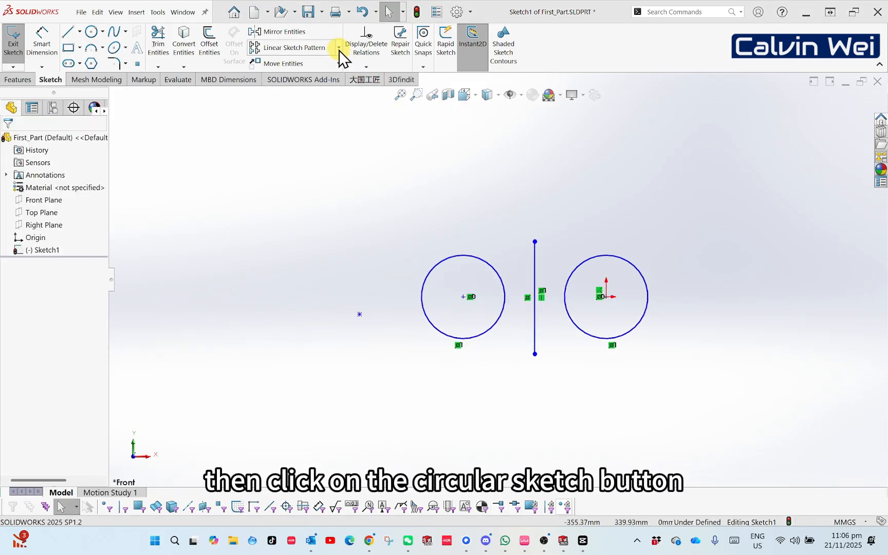
- Start a Circular Sketch Pattern of the circle left of the vertical line, centered on the newly sketched point
{"action": "left_click", "coordinate": [339, 48]}
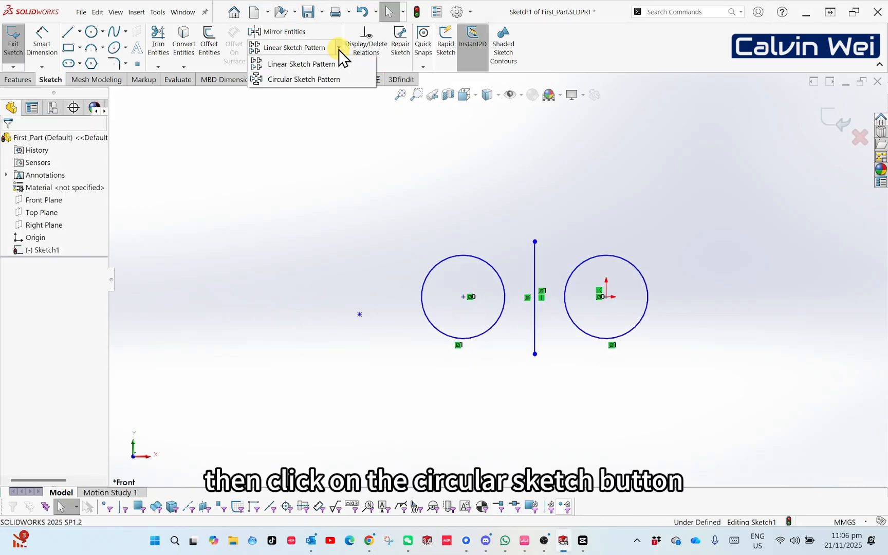
{"action": "left_click", "coordinate": [312, 79]}
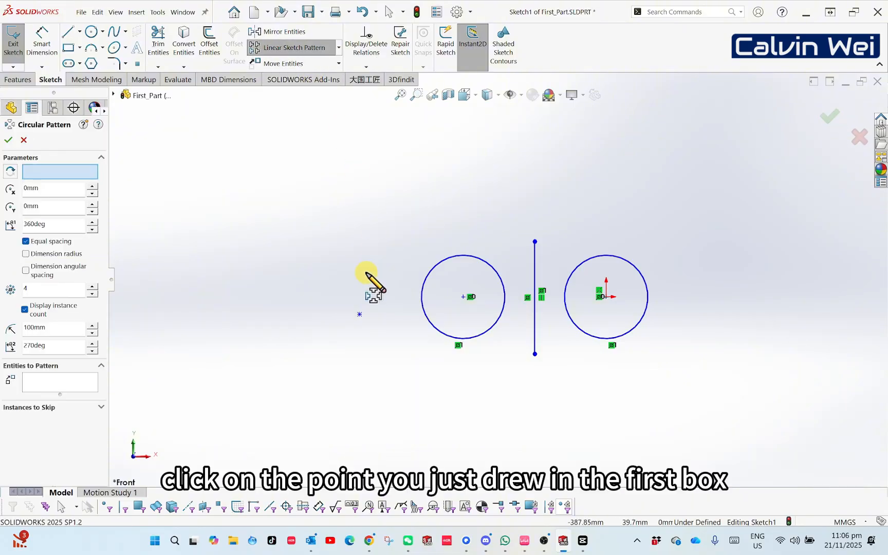
{"action": "left_click", "coordinate": [72, 173]}
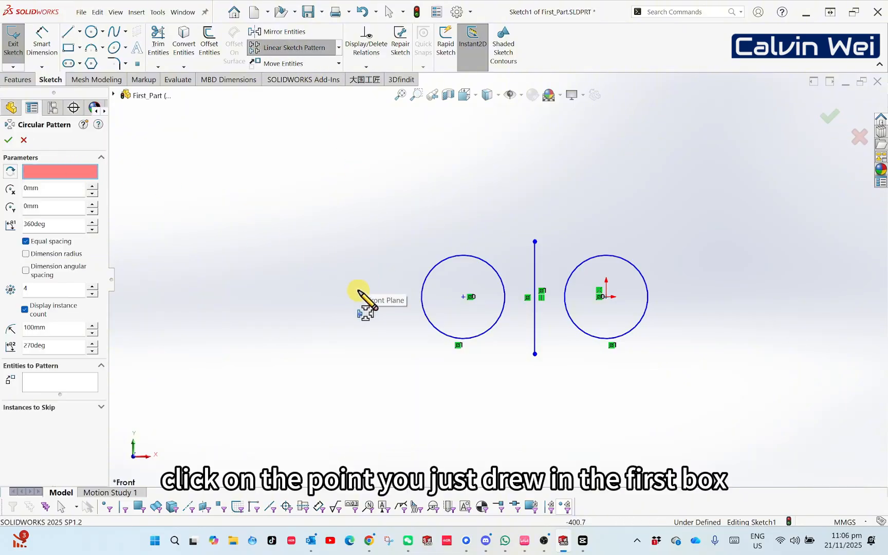
{"action": "left_click", "coordinate": [359, 313]}
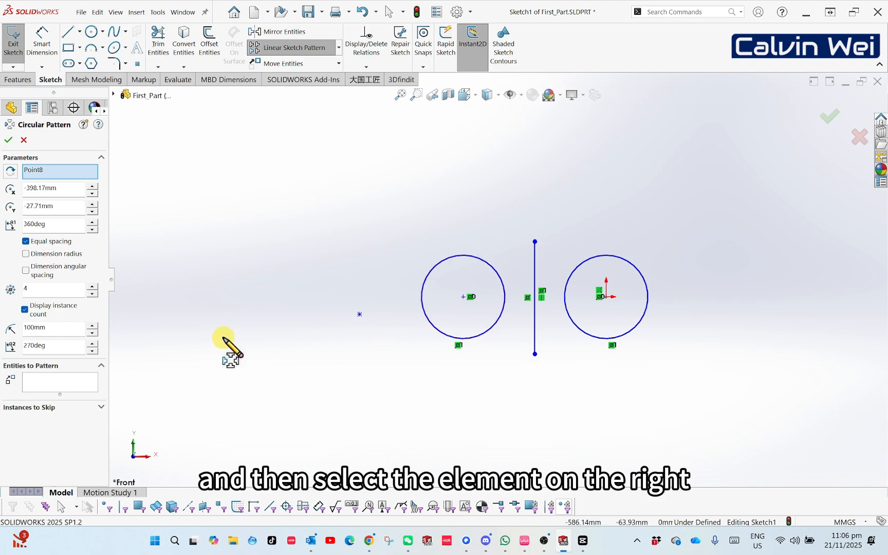
{"action": "left_click", "coordinate": [59, 382]}
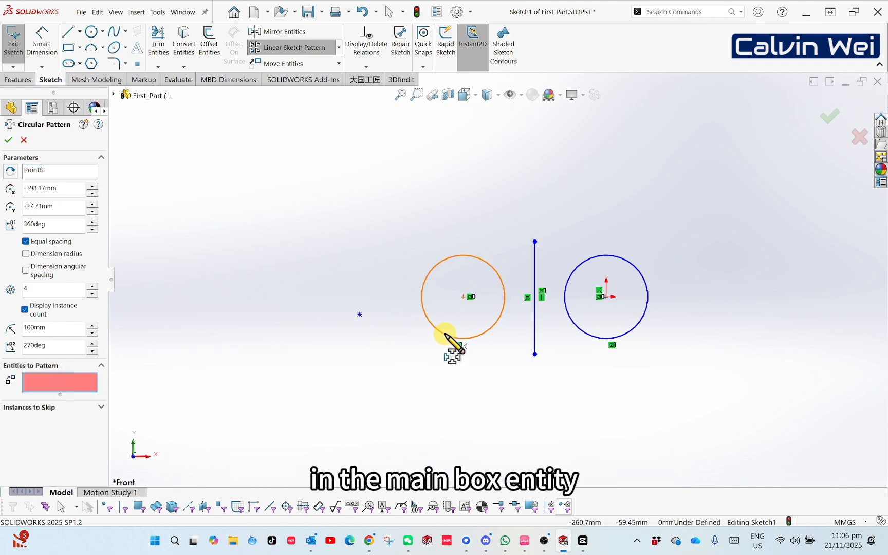
{"action": "left_click", "coordinate": [445, 334]}
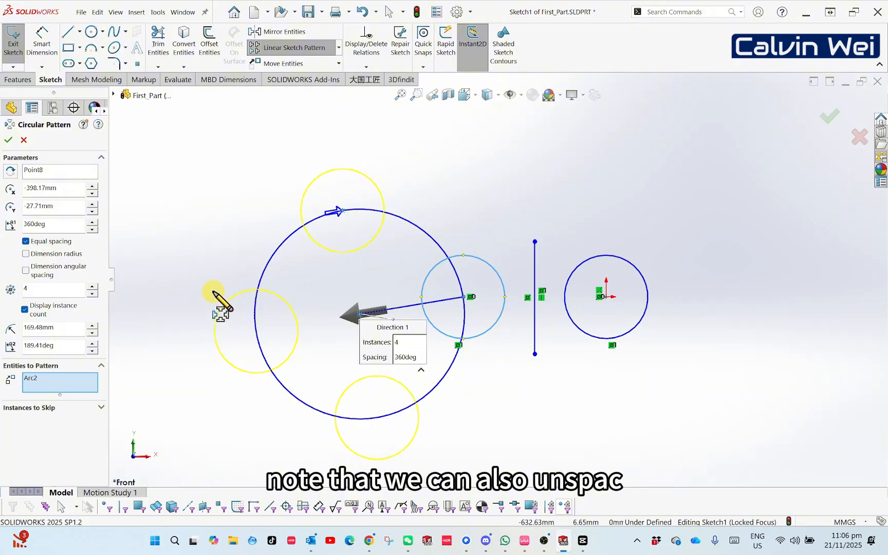
- Switch the circular pattern from equal spacing to dimensioned angular spacing, with 2 instances at 45 degrees
{"action": "left_click", "coordinate": [26, 270]}
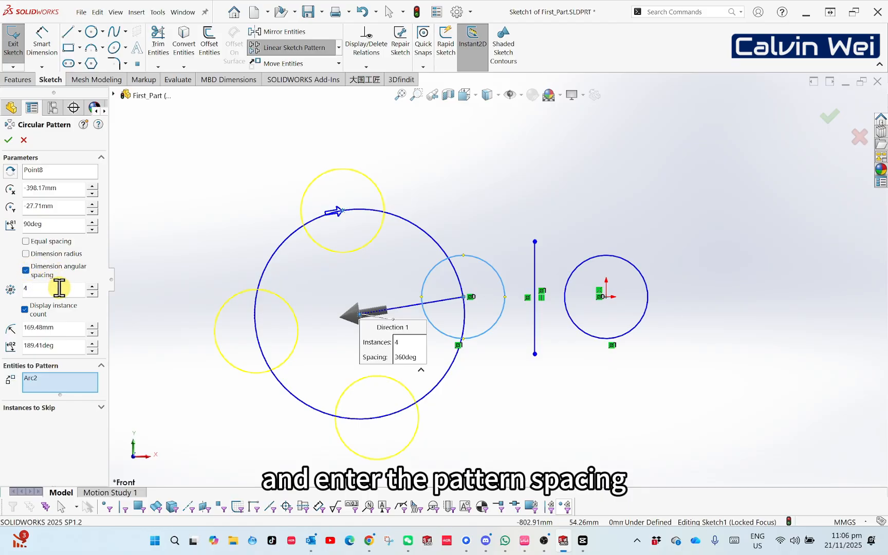
{"action": "type", "text": "2"}
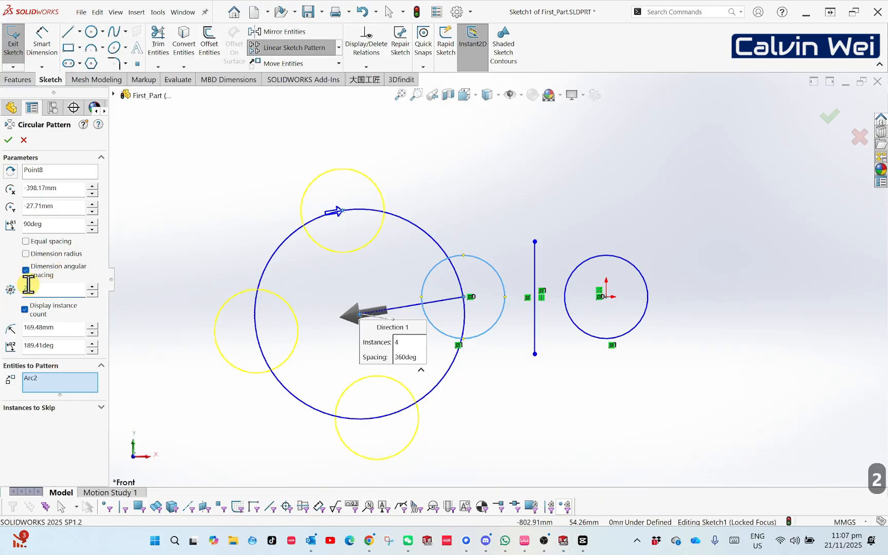
{"action": "key", "text": "Return"}
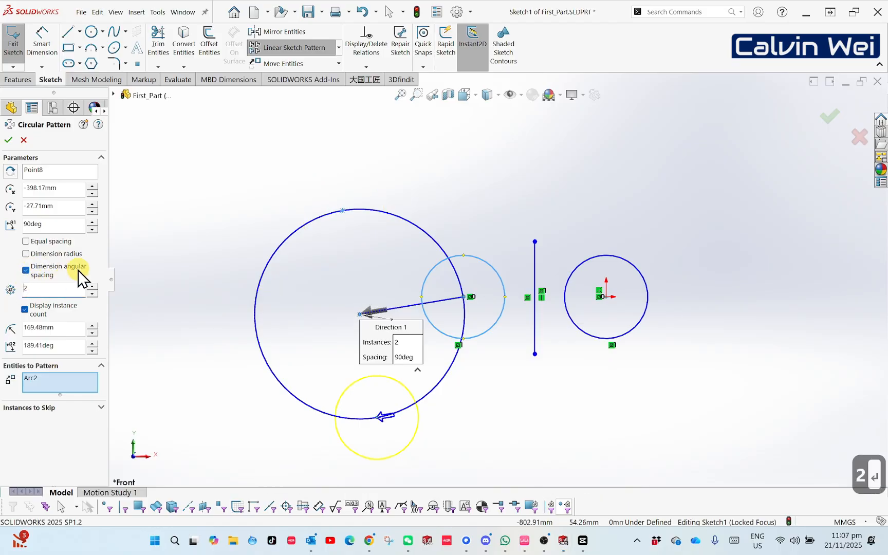
{"action": "double_click", "coordinate": [60, 225]}
{"action": "type", "text": "45"}
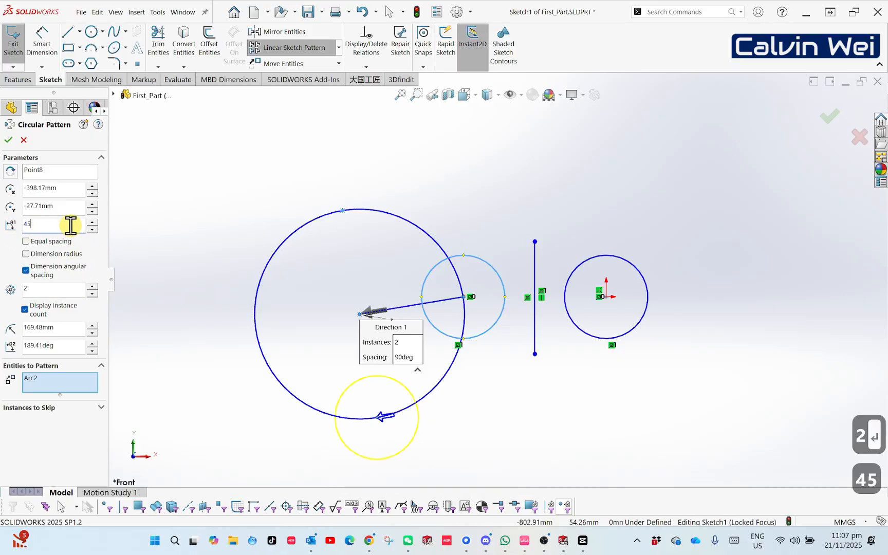
{"action": "key", "text": "Return"}
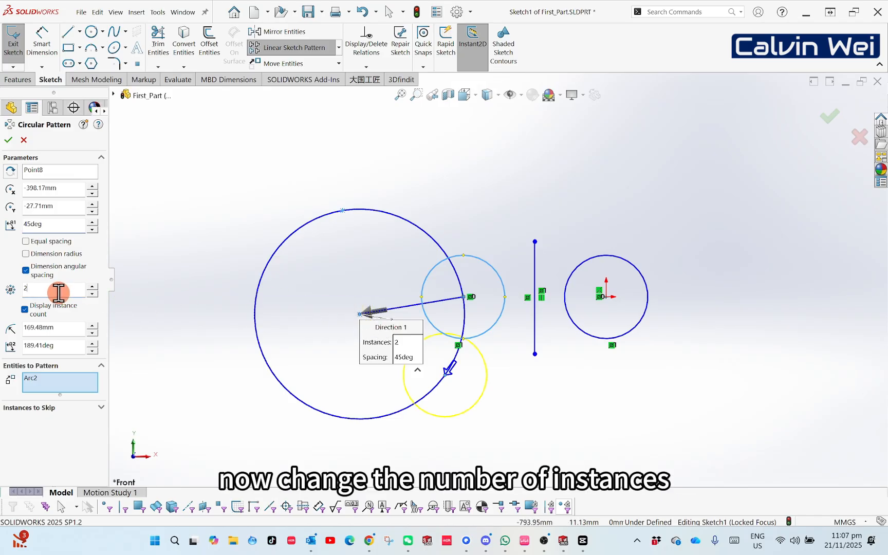
- Set the circular pattern's number of instances to 4
{"action": "left_click_drag", "start_coordinate": [60, 291], "coordinate": [13, 291]}
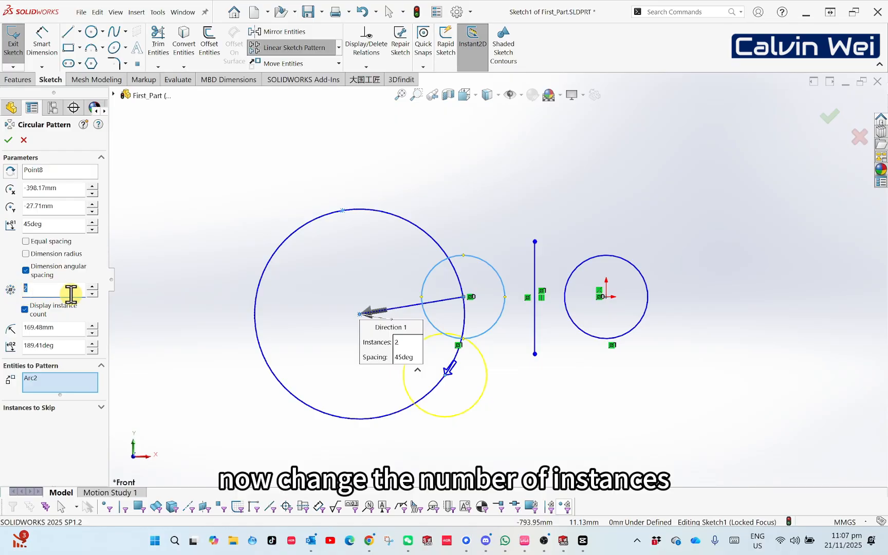
{"action": "type", "text": "4"}
{"action": "key", "text": "Return"}
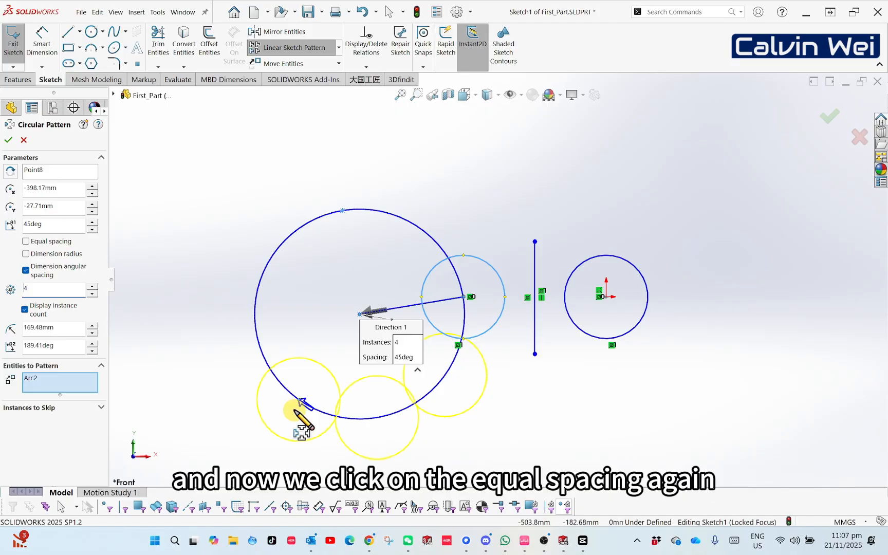
- Switch the circular pattern to equal spacing over a total angle of 360 degrees
{"action": "left_click", "coordinate": [25, 241]}
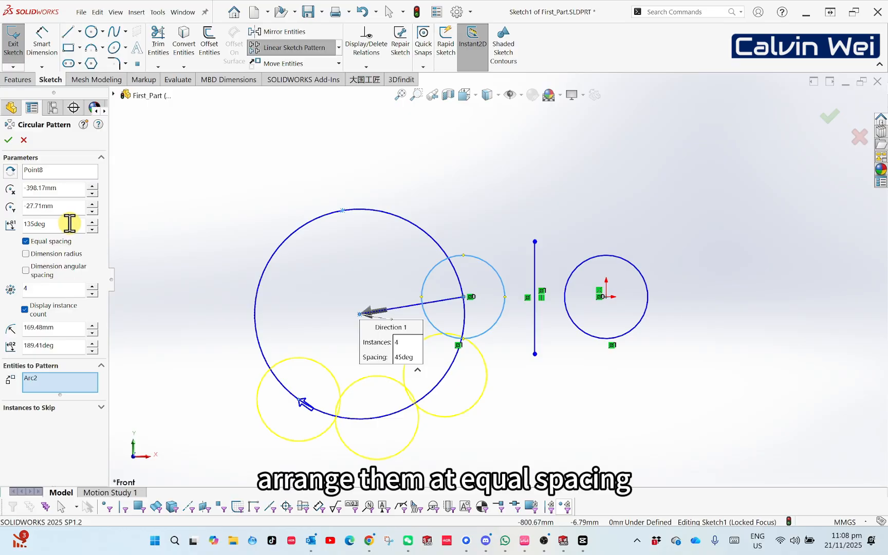
{"action": "left_click_drag", "start_coordinate": [70, 223], "coordinate": [15, 225]}
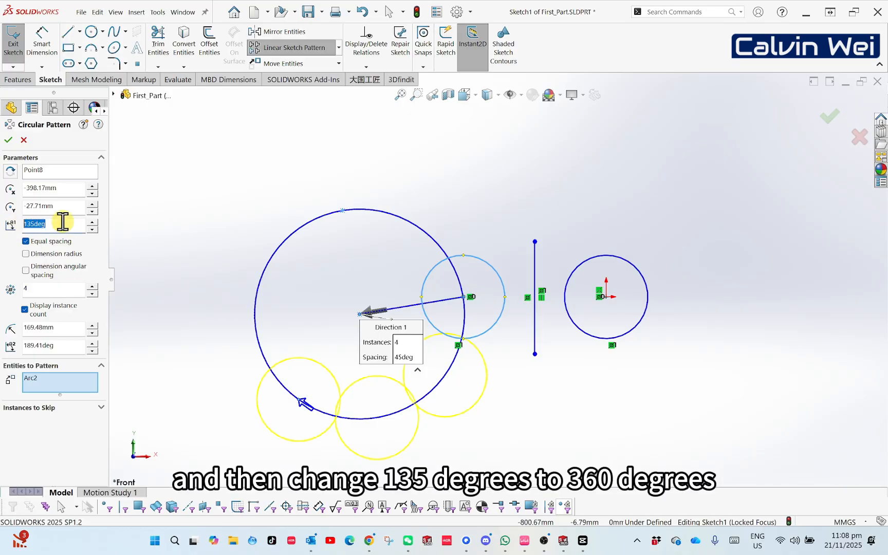
{"action": "type", "text": "360"}
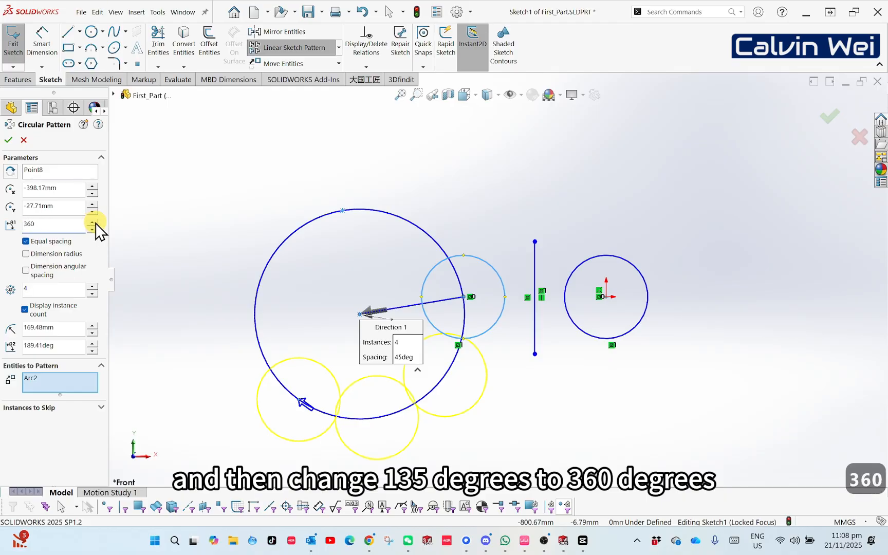
{"action": "key", "text": "Return"}
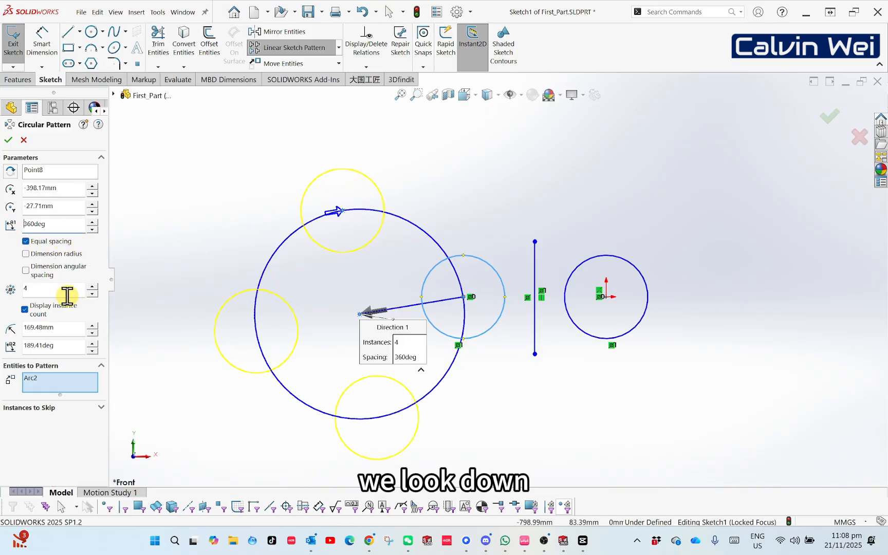
- Skip the lowest circle of the circular pattern by adding that instance to the skipped instances
{"action": "left_click", "coordinate": [101, 408]}
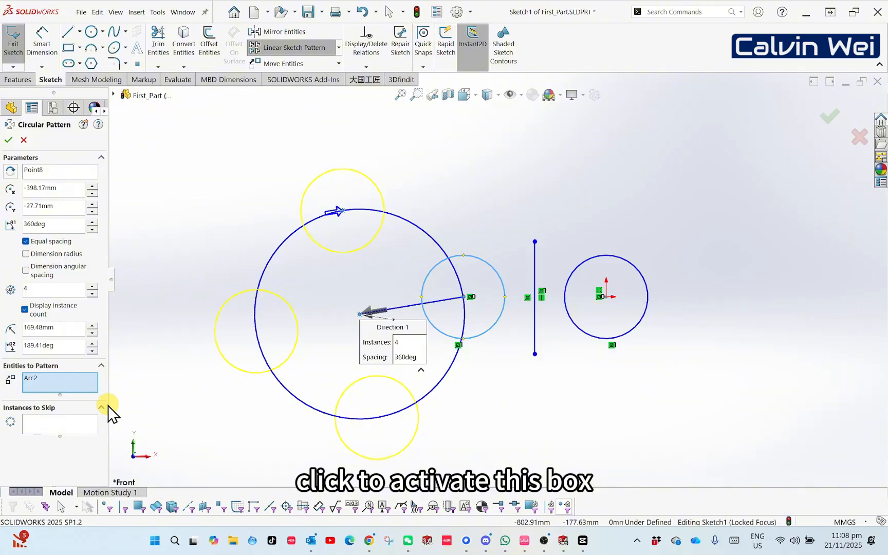
{"action": "left_click", "coordinate": [44, 426]}
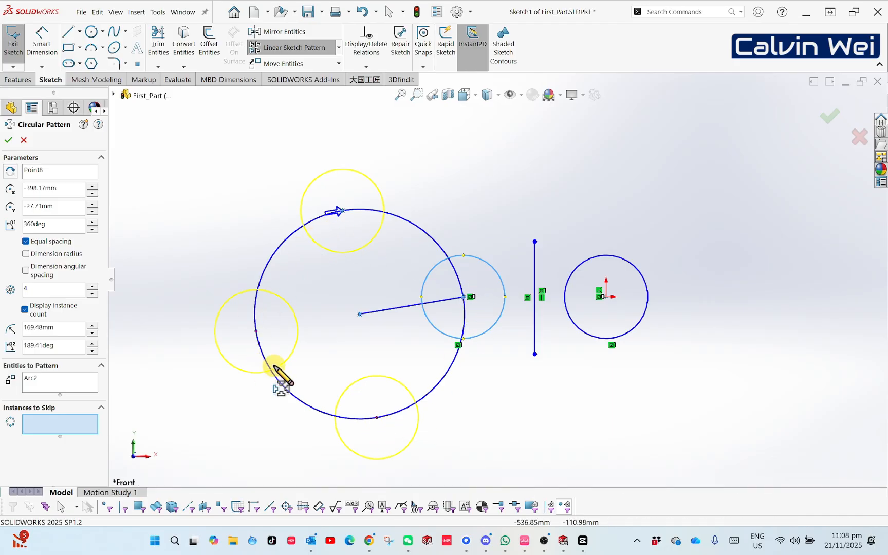
{"action": "left_click", "coordinate": [377, 418]}
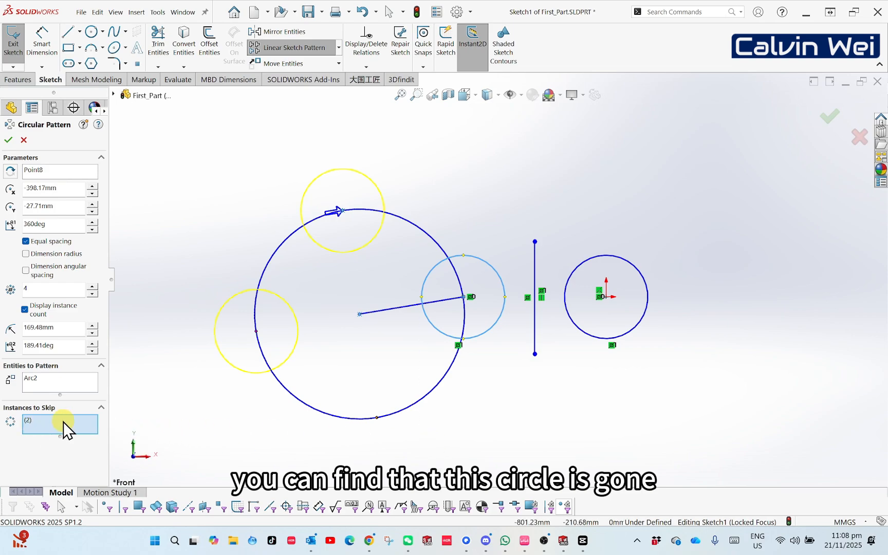
- Remove instance (2) from the circular pattern's skipped instances to restore the circle
{"action": "left_click", "coordinate": [40, 422]}
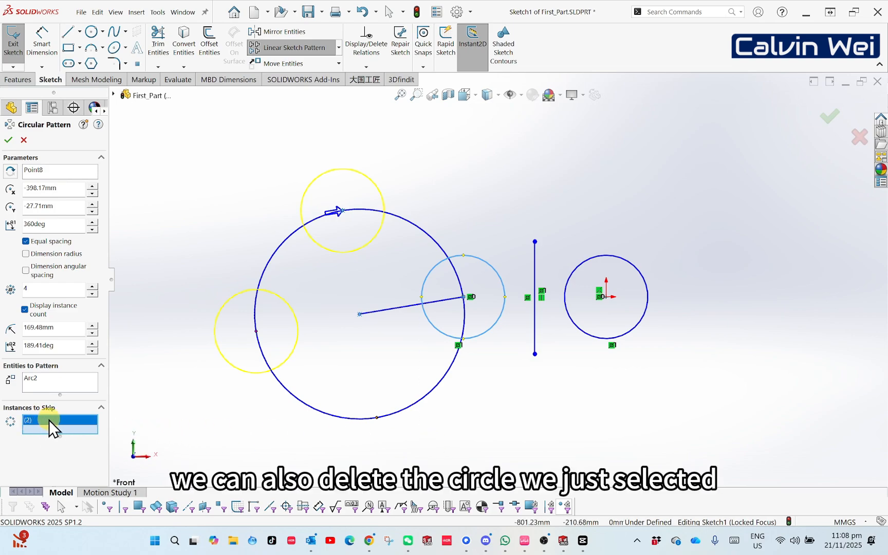
{"action": "right_click", "coordinate": [51, 420]}
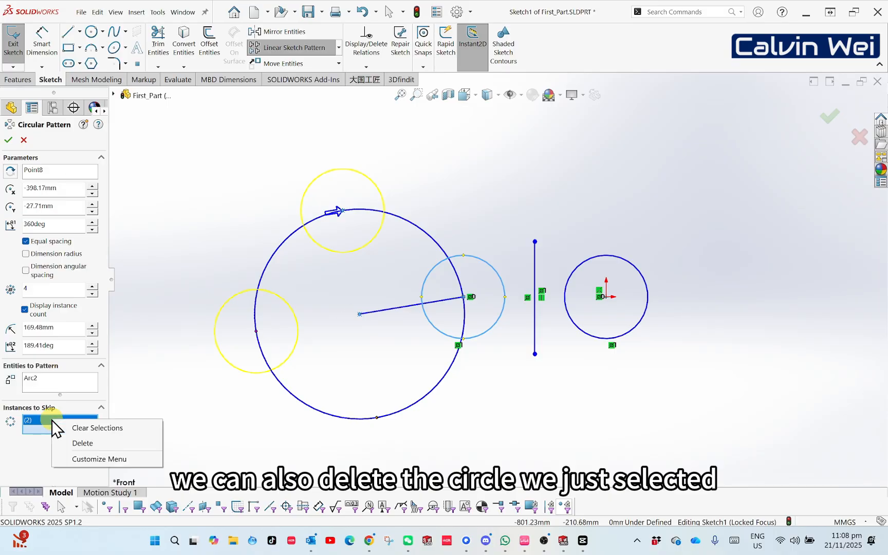
{"action": "left_click", "coordinate": [85, 443]}
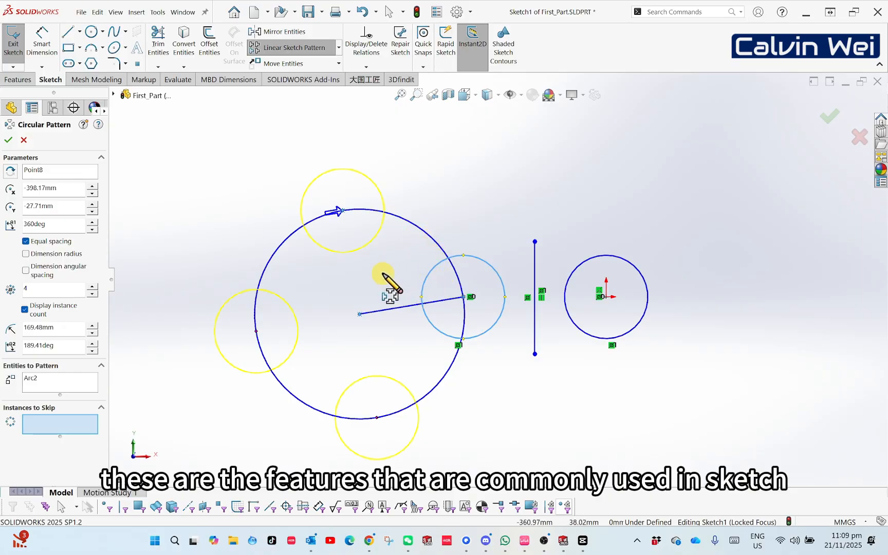
- Look over the available Move Entities tools and accept the circular sketch pattern
{"action": "left_click", "coordinate": [339, 64]}
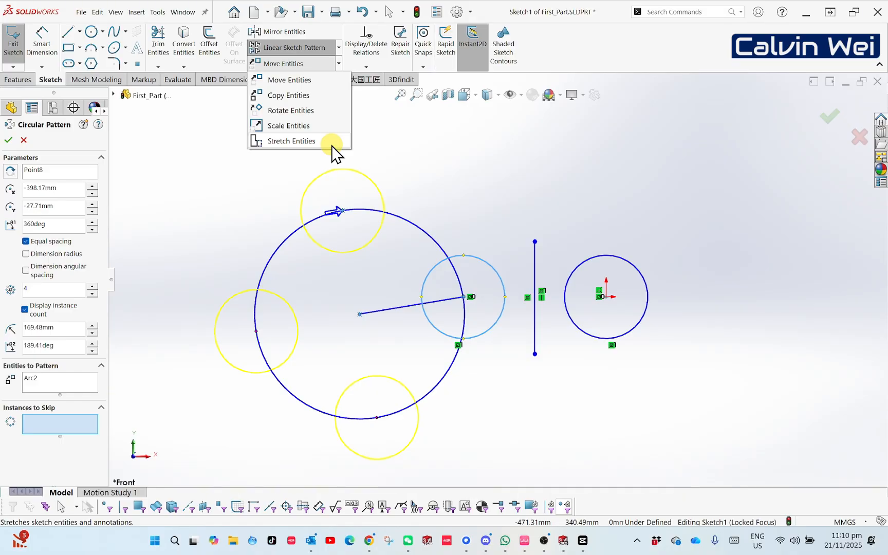
{"action": "left_click", "coordinate": [451, 149]}
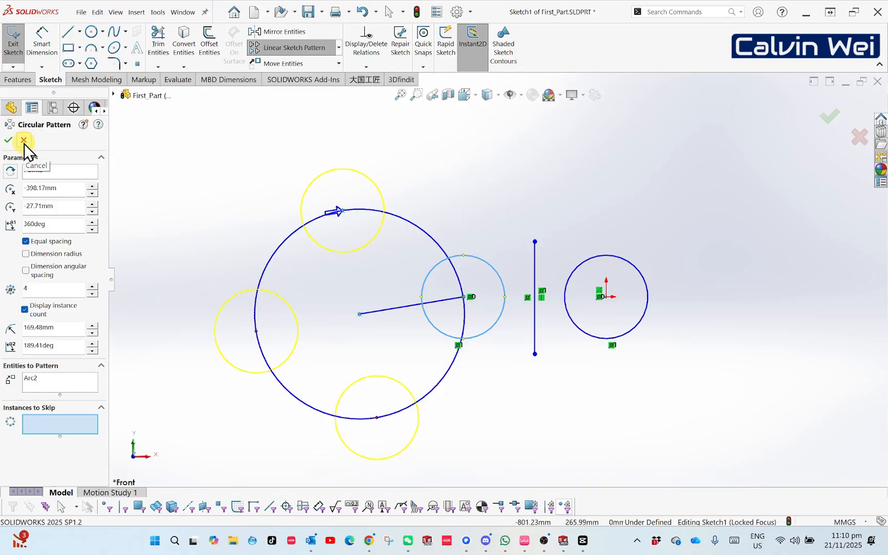
{"action": "left_click", "coordinate": [8, 140]}
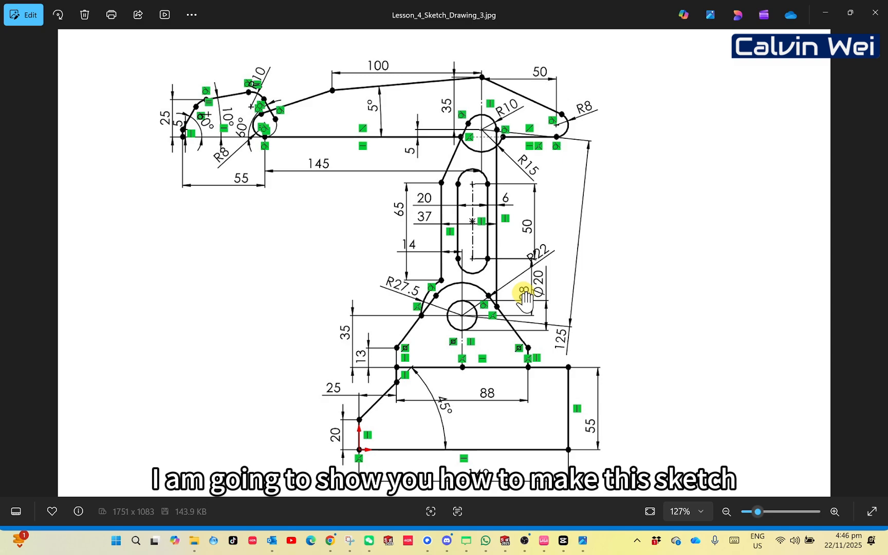
- Reduce the Lesson_4_Sketch_Drawing_3.jpg viewer to a window beside the part and enlarge the drawing's base area
{"action": "left_click", "coordinate": [851, 13]}
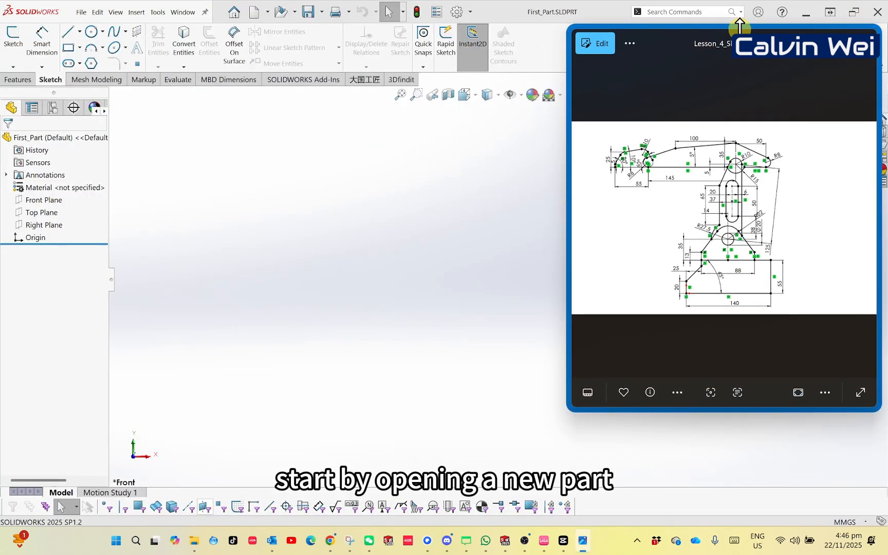
{"action": "left_click_drag", "start_coordinate": [698, 48], "coordinate": [698, 32]}
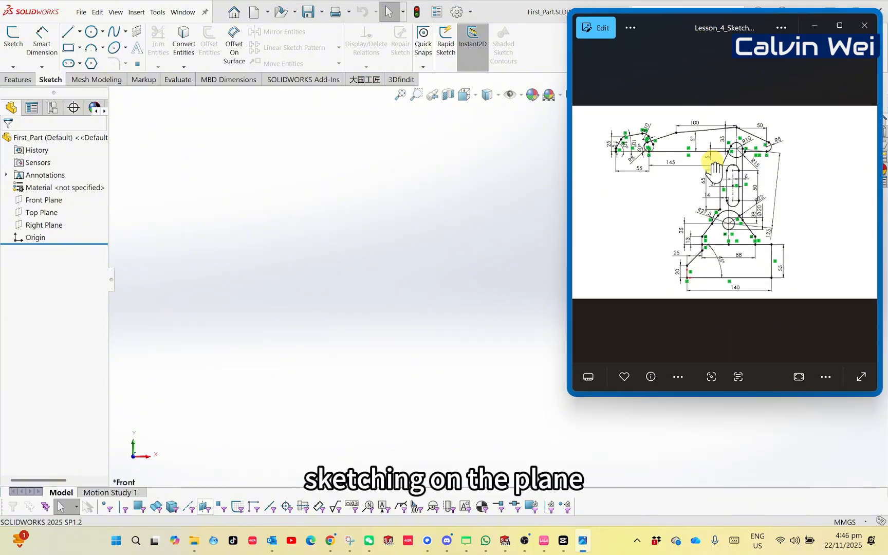
{"action": "scroll", "coordinate": [745, 272], "scroll_direction": "up", "scroll_amount": 3}
{"action": "scroll", "coordinate": [744, 266], "scroll_direction": "up", "scroll_amount": 2}
{"action": "left_click_drag", "start_coordinate": [717, 261], "coordinate": [737, 184]}
- Switch to SOLIDWORKS and start a new sketch on the Front Plane
{"action": "left_click", "coordinate": [368, 232]}
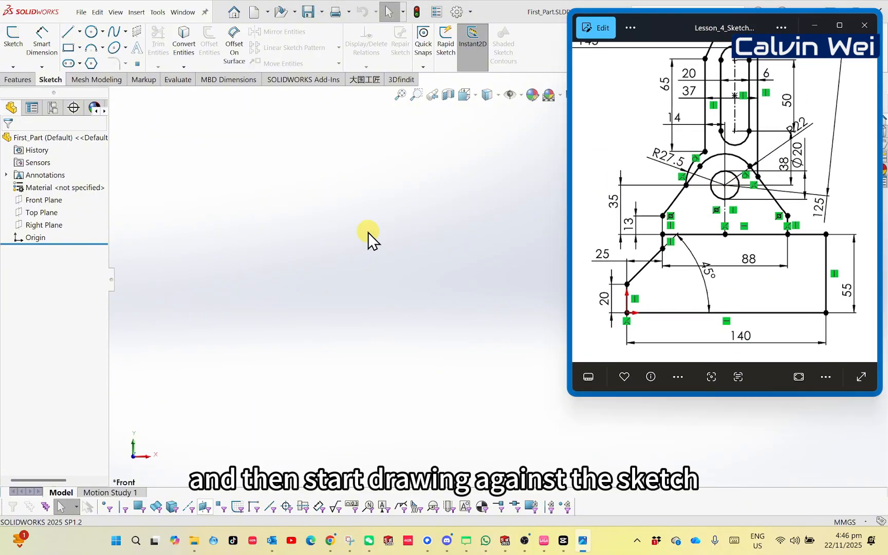
{"action": "left_click", "coordinate": [15, 40]}
{"action": "left_click", "coordinate": [362, 366]}
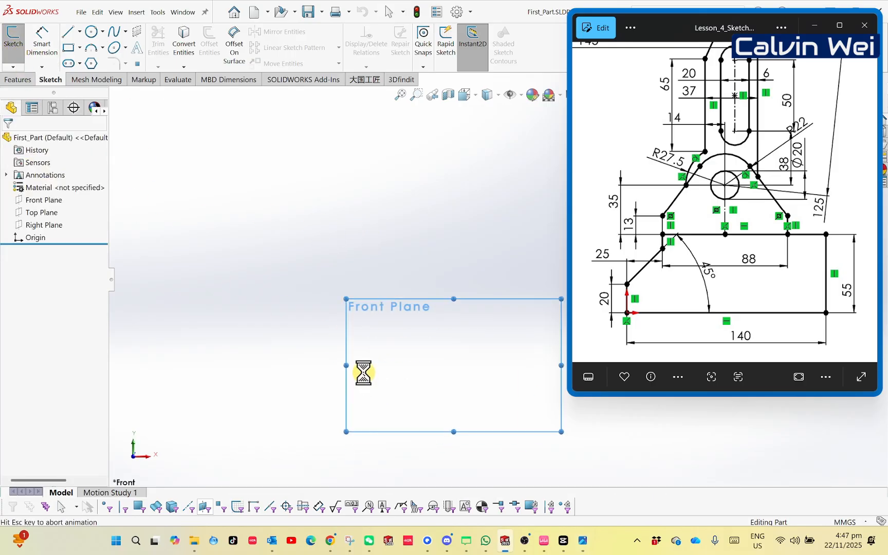
{"action": "middle_click_drag", "start_coordinate": [424, 244], "coordinate": [277, 251], "text": "ctrl"}
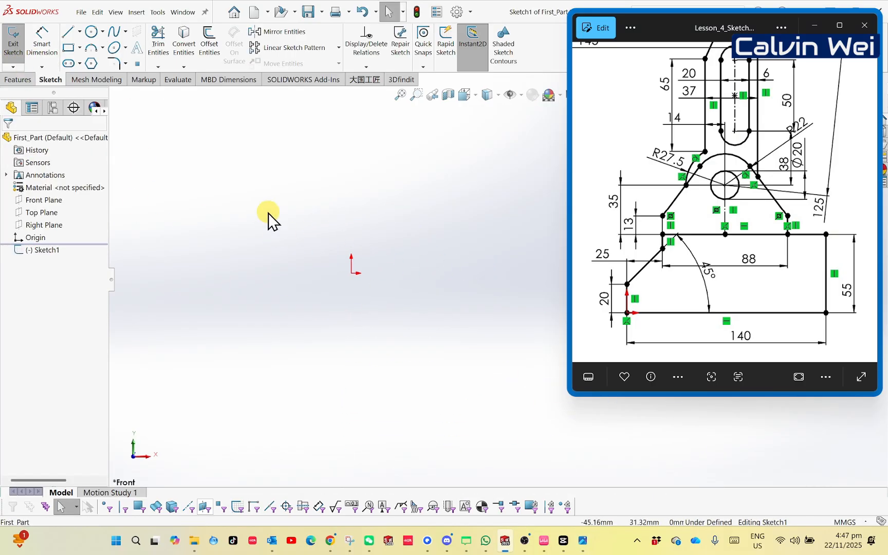
- Sketch a closed six-line base outline from the origin, about 95 mm long, with a slanted right side and a chamfered lower-left shape
{"action": "right_click_drag", "start_coordinate": [187, 151], "coordinate": [132, 151]}
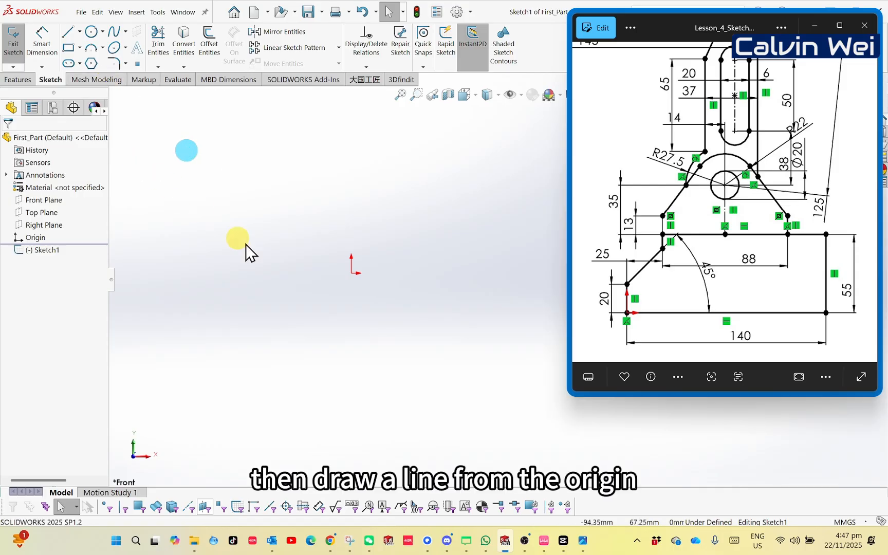
{"action": "left_click", "coordinate": [351, 272]}
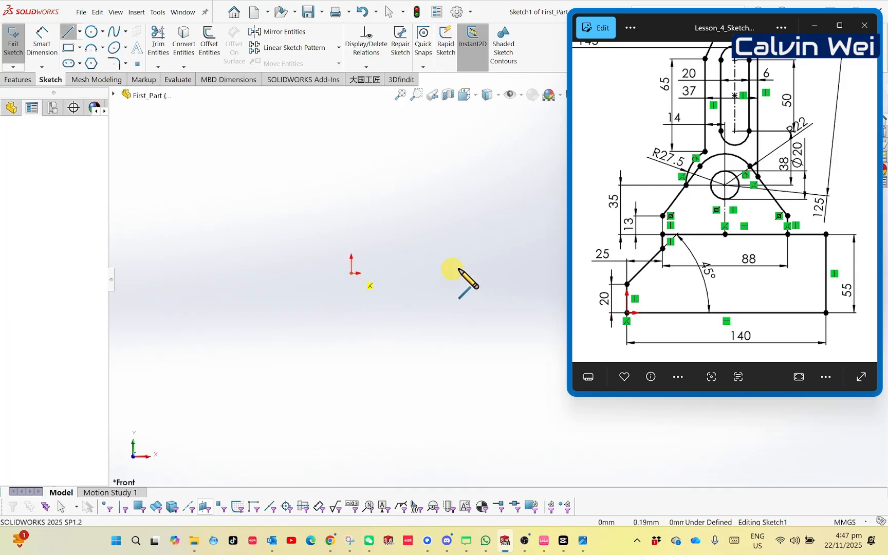
{"action": "left_click", "coordinate": [522, 273]}
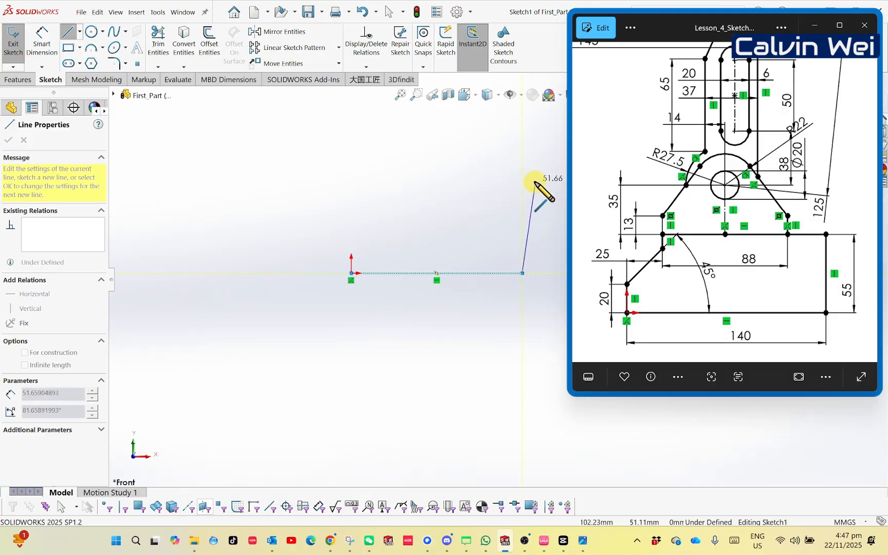
{"action": "left_click", "coordinate": [534, 182]}
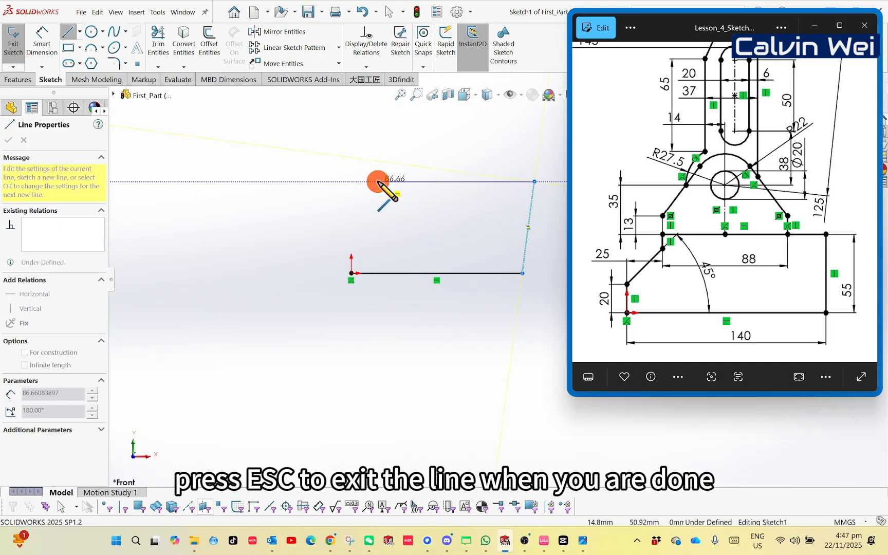
{"action": "left_click", "coordinate": [378, 181]}
{"action": "left_click", "coordinate": [379, 223]}
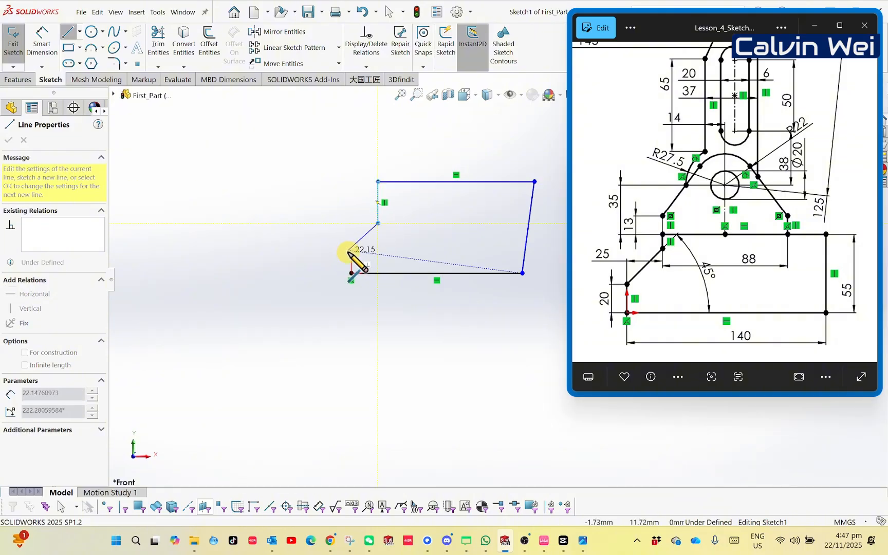
{"action": "left_click", "coordinate": [351, 251]}
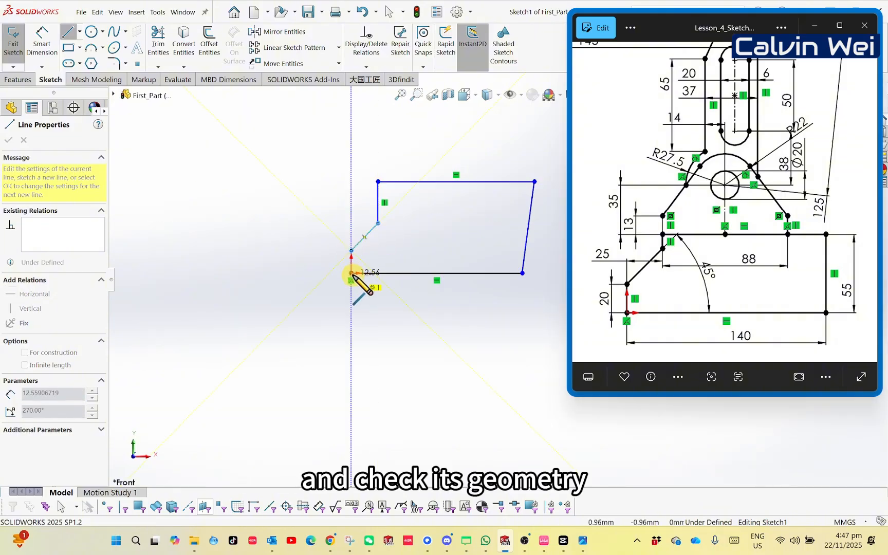
{"action": "left_click", "coordinate": [351, 273]}
{"action": "key", "text": "Escape"}
{"action": "key", "text": "Escape"}
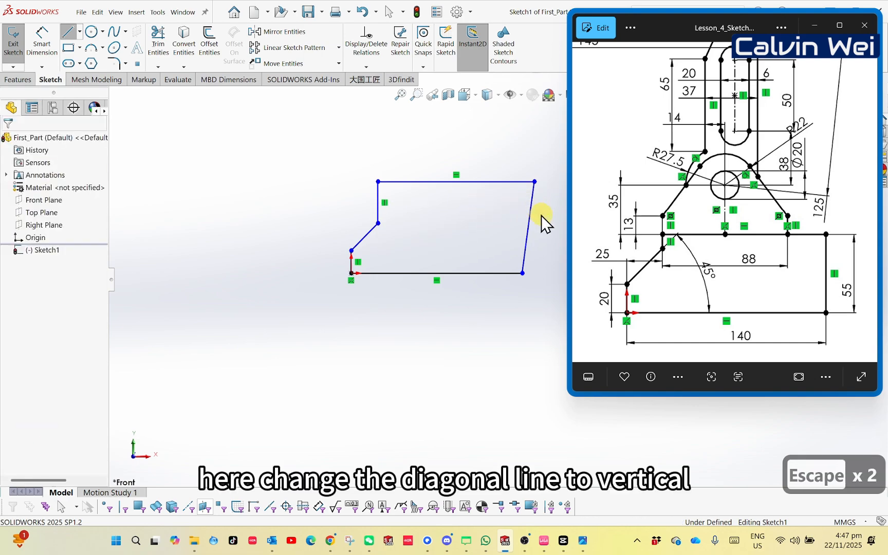
- Add a Vertical relation to the slanted line on the outline's right side
{"action": "left_click", "coordinate": [529, 222]}
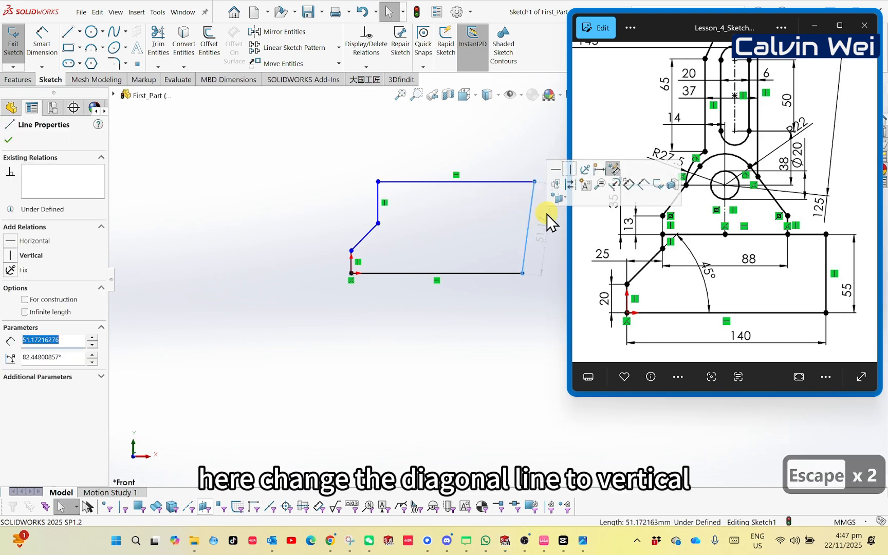
{"action": "left_click", "coordinate": [572, 170]}
{"action": "left_click", "coordinate": [419, 149]}
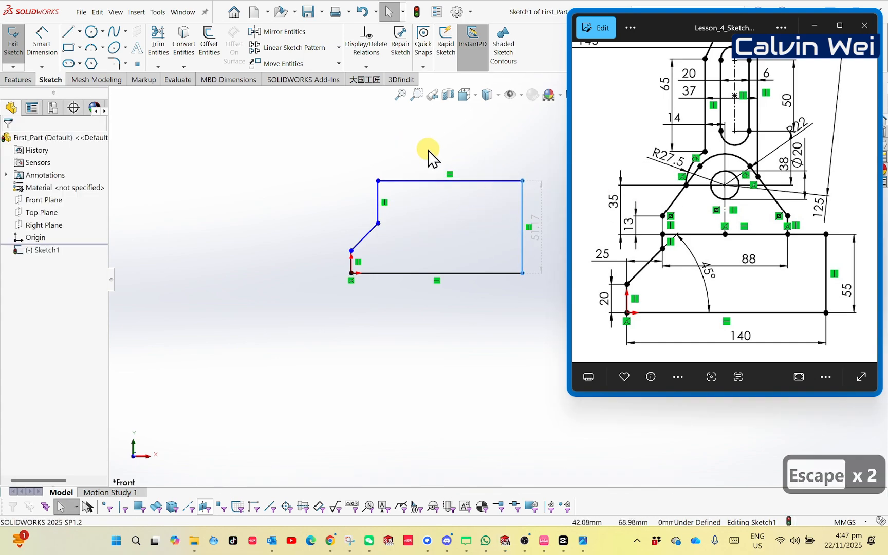
- Dimension the outline's bottom line and set its length to 140 mm
{"action": "middle_click_drag", "start_coordinate": [423, 152], "coordinate": [335, 166], "text": "ctrl"}
{"action": "left_click", "coordinate": [319, 146]}
{"action": "right_click_drag", "start_coordinate": [318, 146], "coordinate": [331, 102]}
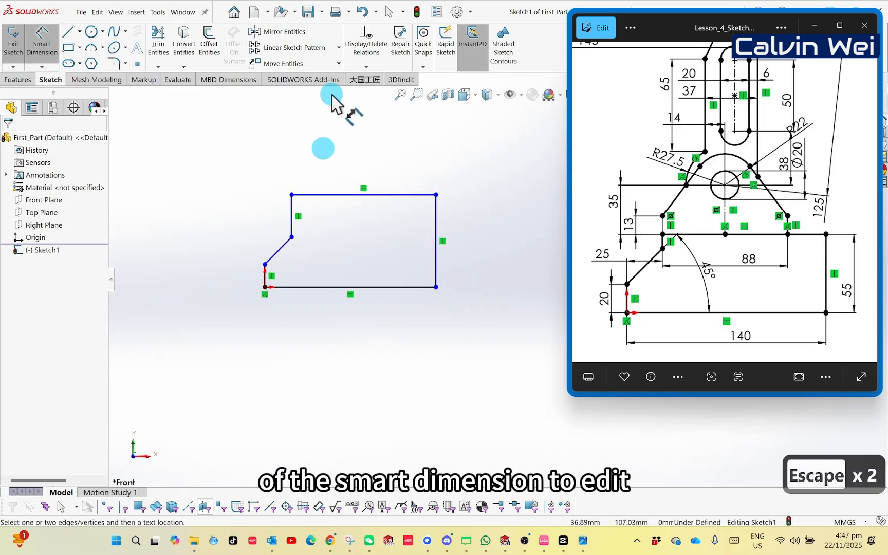
{"action": "left_click", "coordinate": [323, 287]}
{"action": "left_click", "coordinate": [327, 335]}
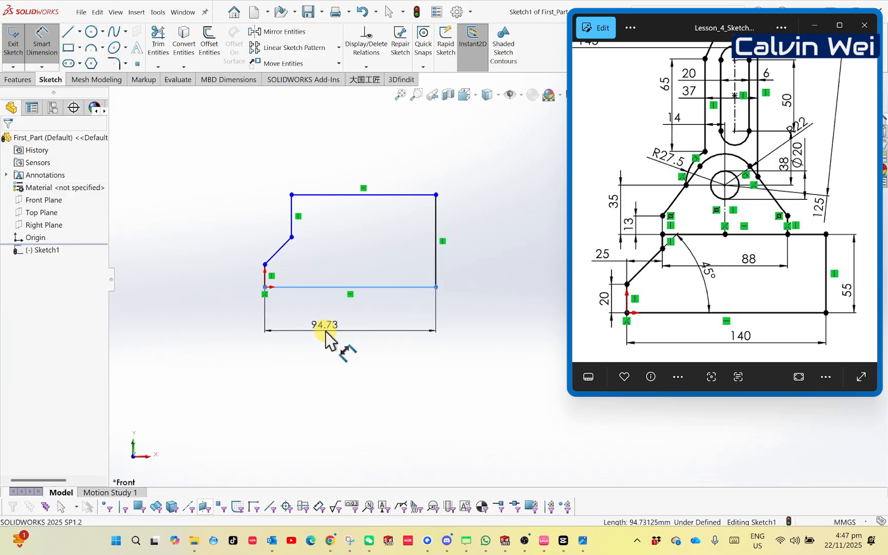
{"action": "type", "text": "140"}
{"action": "key", "text": "Return"}
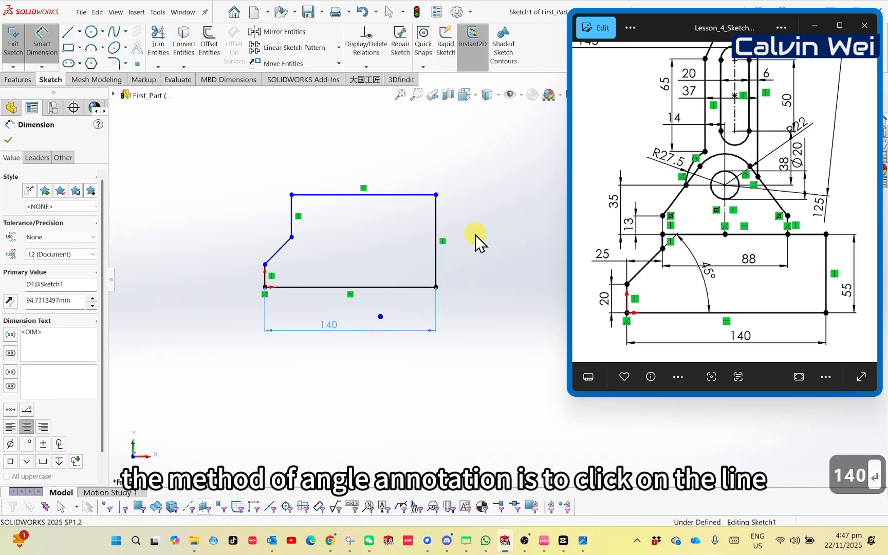
{"action": "left_click", "coordinate": [462, 230]}
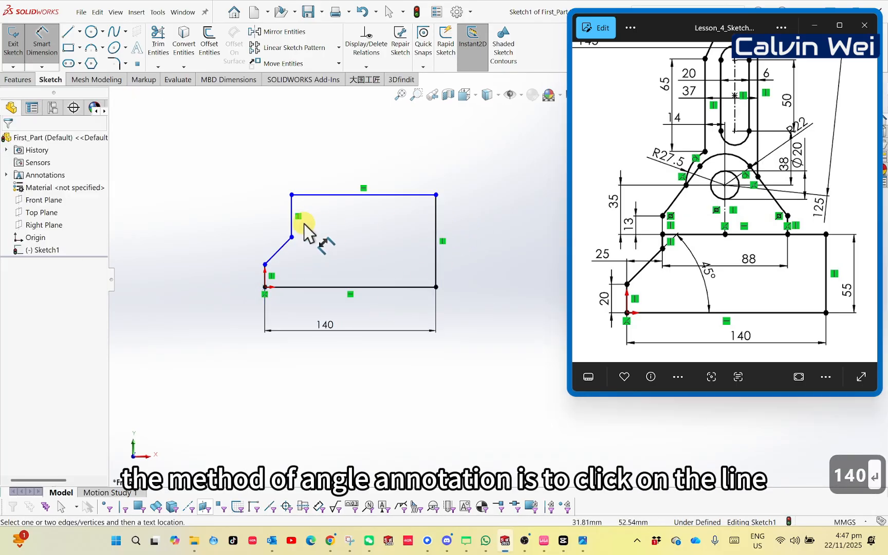
- Dimension the angle between the diagonal line and the bottom line and set it to 45 degrees
{"action": "left_click", "coordinate": [282, 249]}
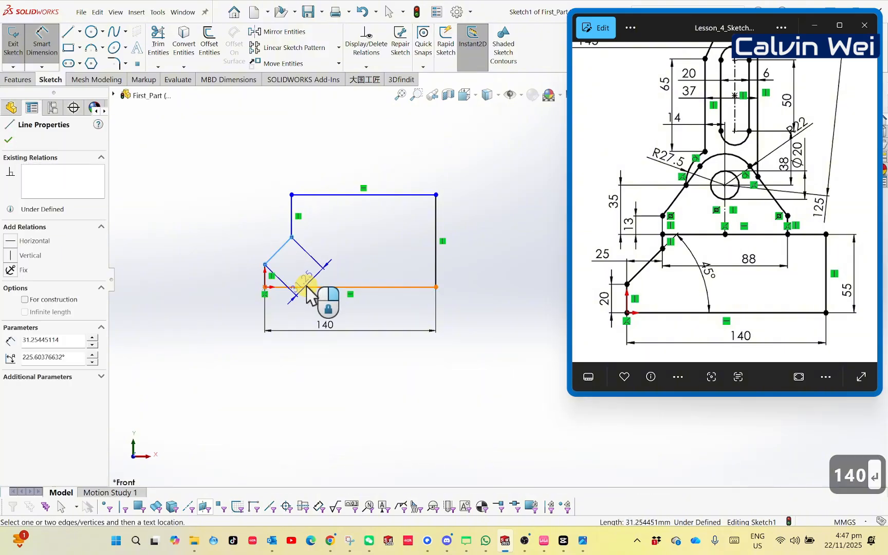
{"action": "left_click", "coordinate": [307, 288]}
{"action": "left_click", "coordinate": [362, 255]}
{"action": "type", "text": "4"}
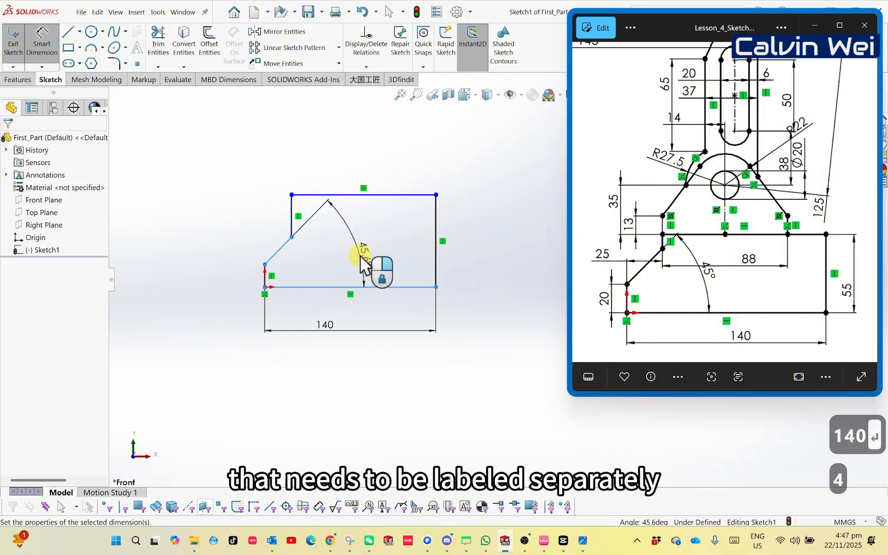
{"action": "type", "text": "5"}
{"action": "key", "text": "Return"}
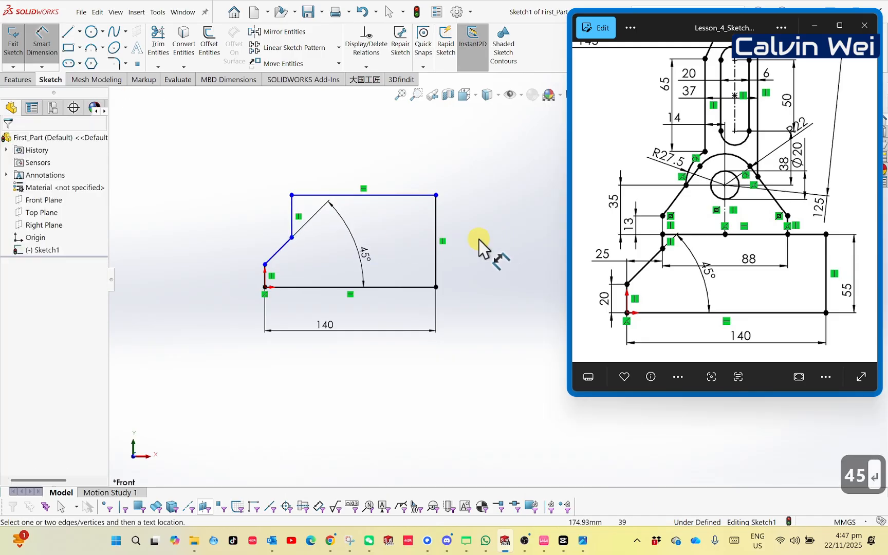
- Dimension the outline's right vertical line and set its length to 55 mm
{"action": "left_click", "coordinate": [435, 223]}
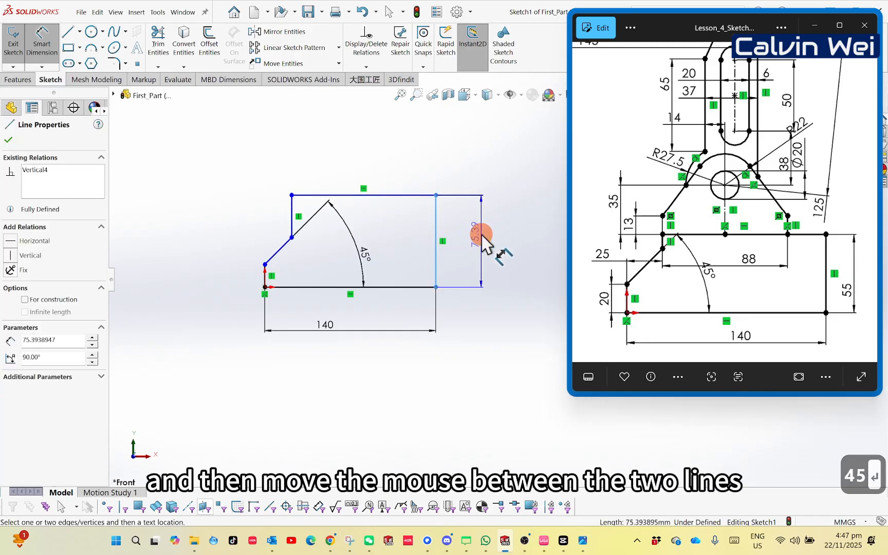
{"action": "left_click", "coordinate": [482, 235]}
{"action": "type", "text": "55"}
{"action": "key", "text": "Return"}
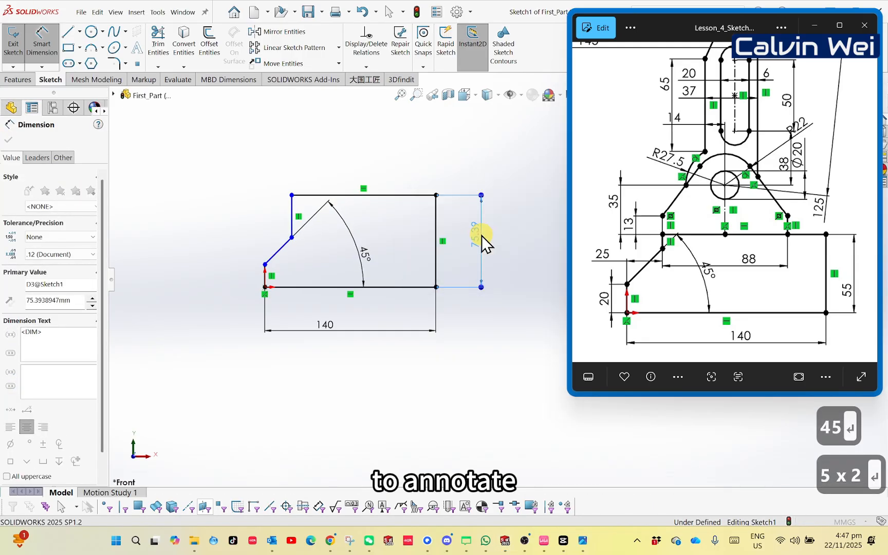
- Dimension the short vertical line at the origin and set its length to 20 mm
{"action": "left_click", "coordinate": [265, 268]}
{"action": "left_click", "coordinate": [229, 273]}
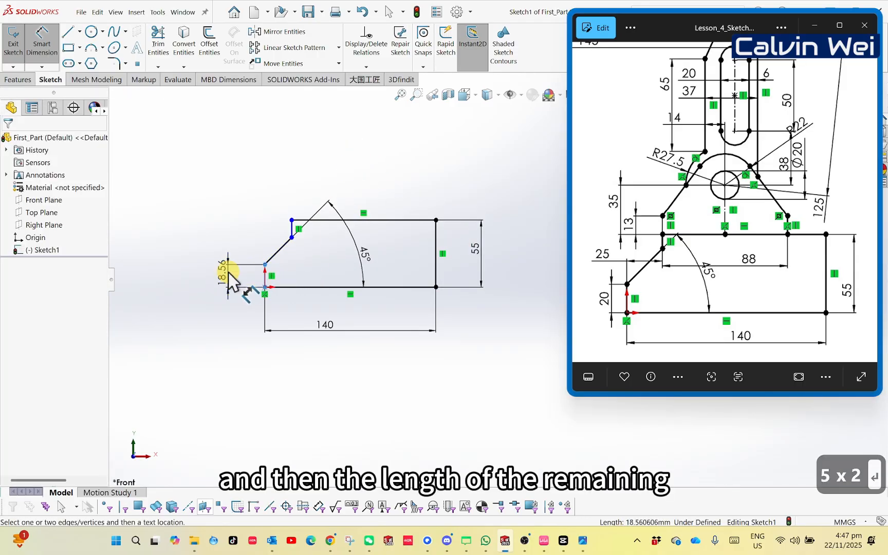
{"action": "type", "text": "20"}
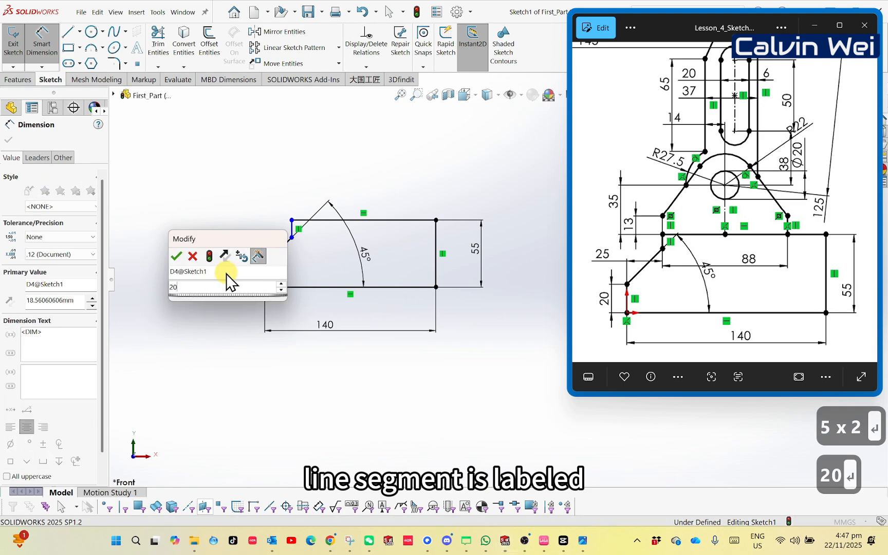
{"action": "key", "text": "Return"}
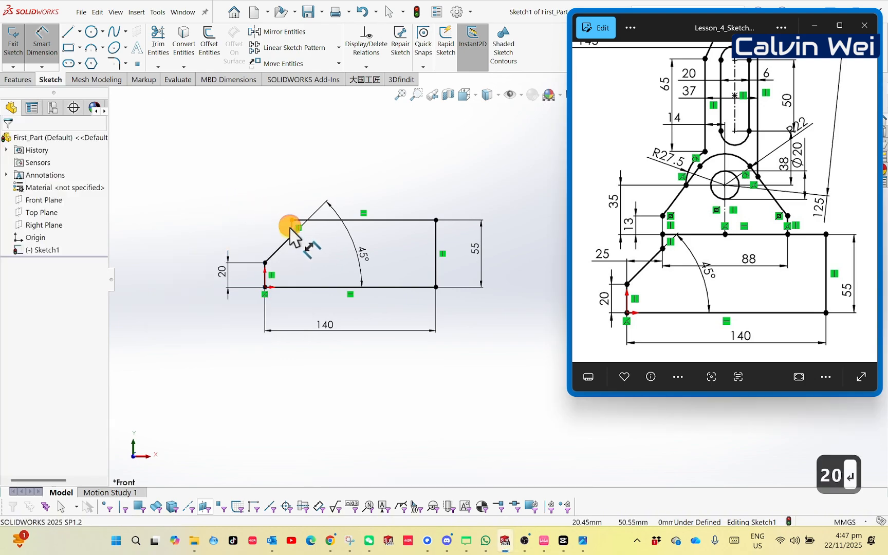
- Dimension the horizontal distance from the short vertical line at the origin to the diagonal's upper end and set it to 25 mm
{"action": "left_click", "coordinate": [265, 276]}
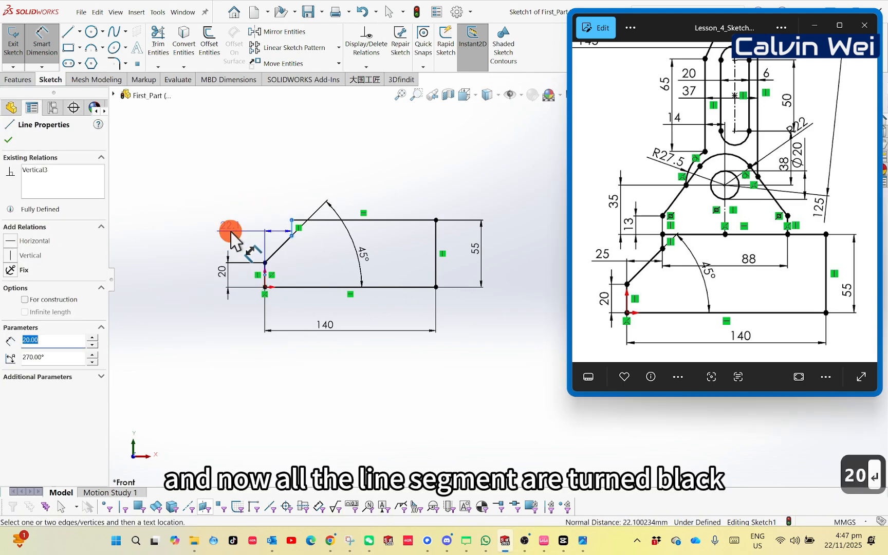
{"action": "left_click", "coordinate": [234, 238]}
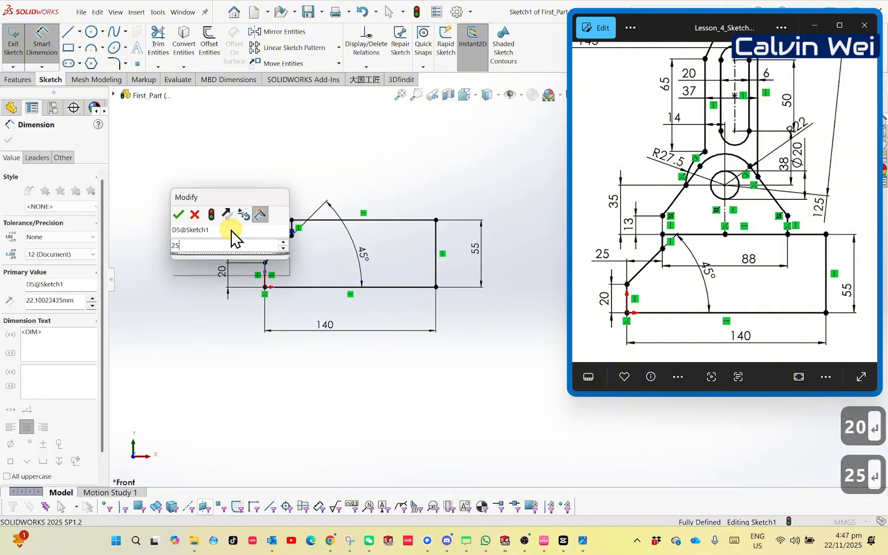
{"action": "key", "text": "Return"}
{"action": "middle_click_drag", "start_coordinate": [303, 185], "coordinate": [296, 220], "text": "ctrl"}
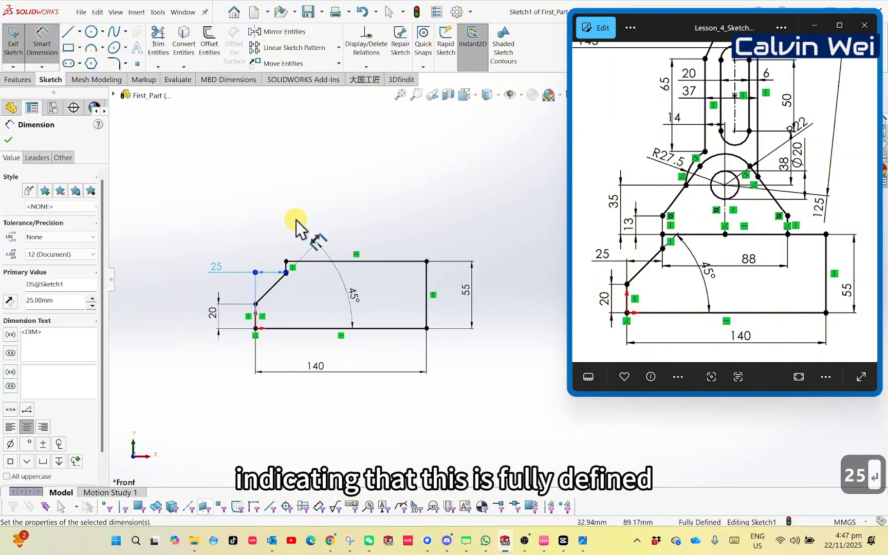
{"action": "key", "text": "Escape"}
- Sketch a vertical line about 49 mm up from the base's upper-left corner, followed by a connected line slanting up to the right
{"action": "scroll", "coordinate": [292, 281], "scroll_direction": "down", "scroll_amount": 3}
{"action": "scroll", "coordinate": [321, 278], "scroll_direction": "up", "scroll_amount": 2}
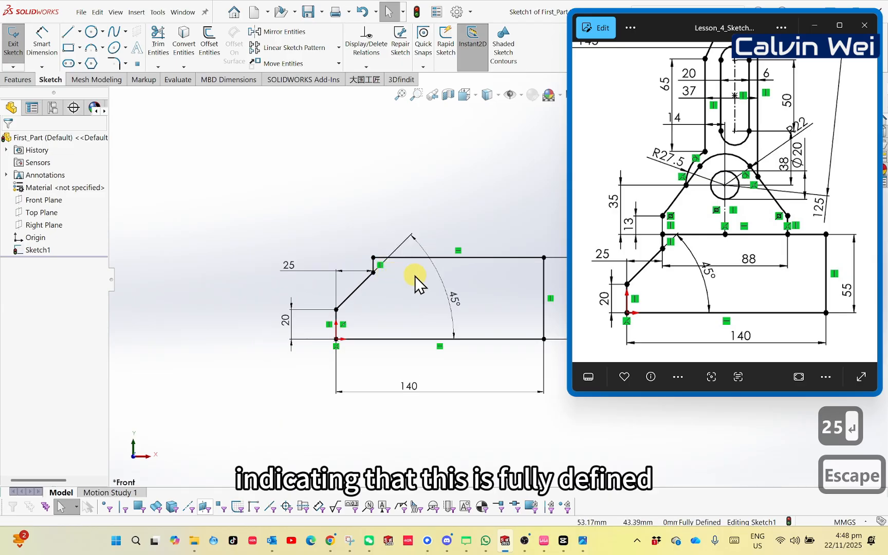
{"action": "middle_click_drag", "start_coordinate": [414, 276], "coordinate": [327, 290], "text": "ctrl"}
{"action": "middle_click_drag", "start_coordinate": [252, 239], "coordinate": [241, 265], "text": "ctrl"}
{"action": "right_click_drag", "start_coordinate": [222, 221], "coordinate": [178, 224]}
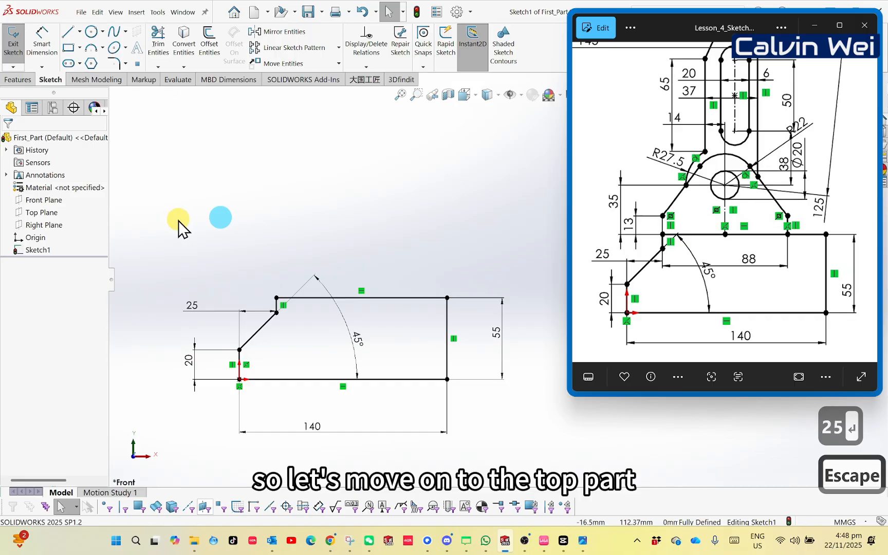
{"action": "left_click", "coordinate": [276, 297]}
{"action": "left_click", "coordinate": [276, 225]}
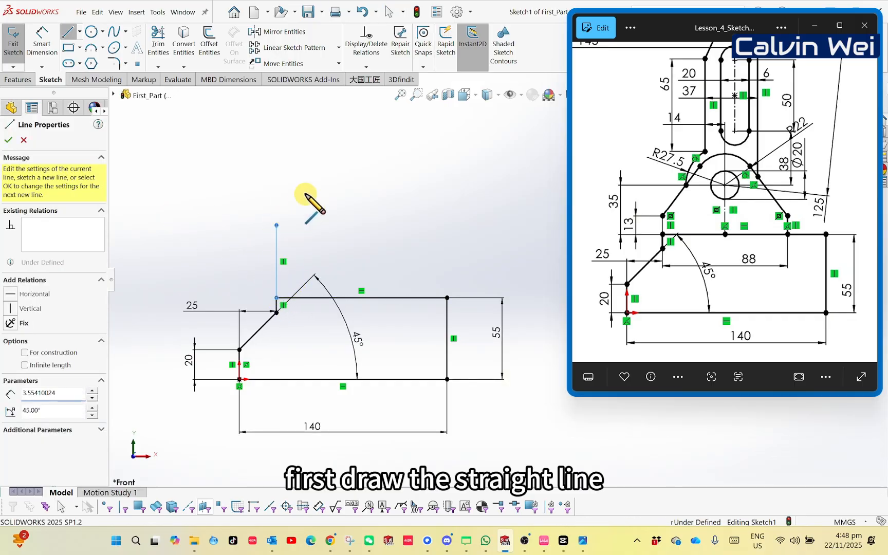
{"action": "left_click", "coordinate": [314, 177]}
{"action": "key", "text": "Escape"}
{"action": "key", "text": "Escape"}
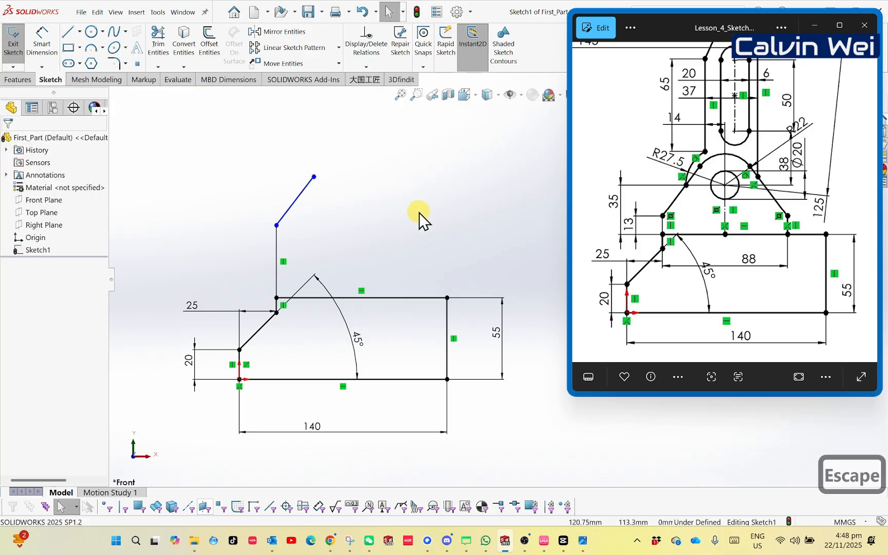
- Sketch a vertical line up from the right part of the base's top edge, followed by a line slanting about 40 mm up to the left
{"action": "right_click_drag", "start_coordinate": [419, 218], "coordinate": [378, 221]}
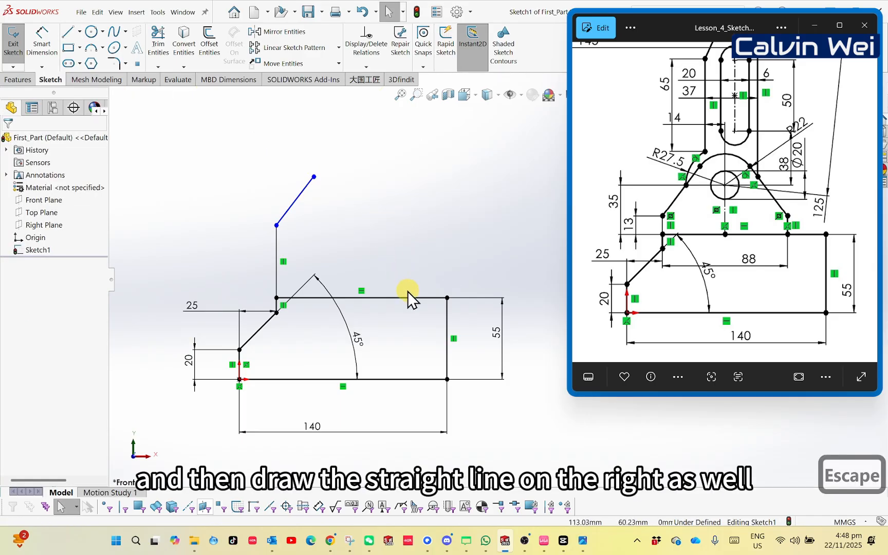
{"action": "right_click_drag", "start_coordinate": [393, 281], "coordinate": [371, 284]}
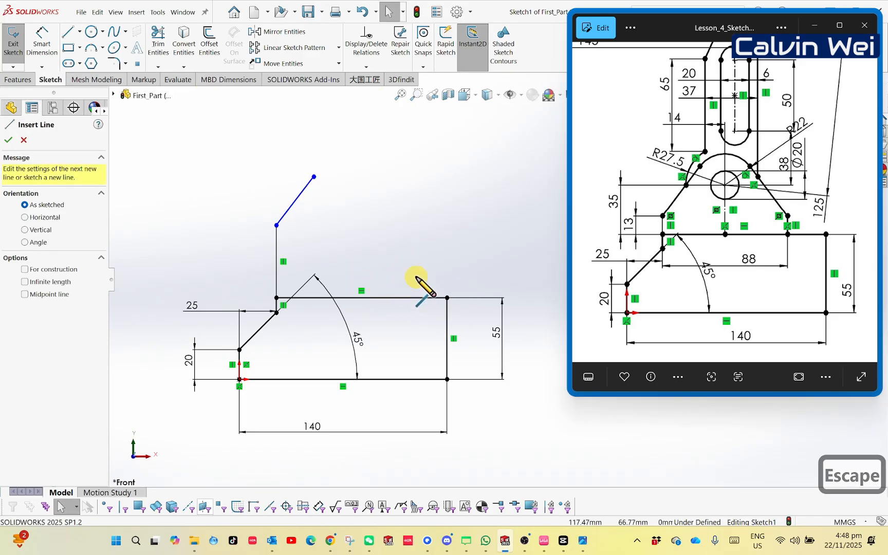
{"action": "left_click", "coordinate": [414, 295]}
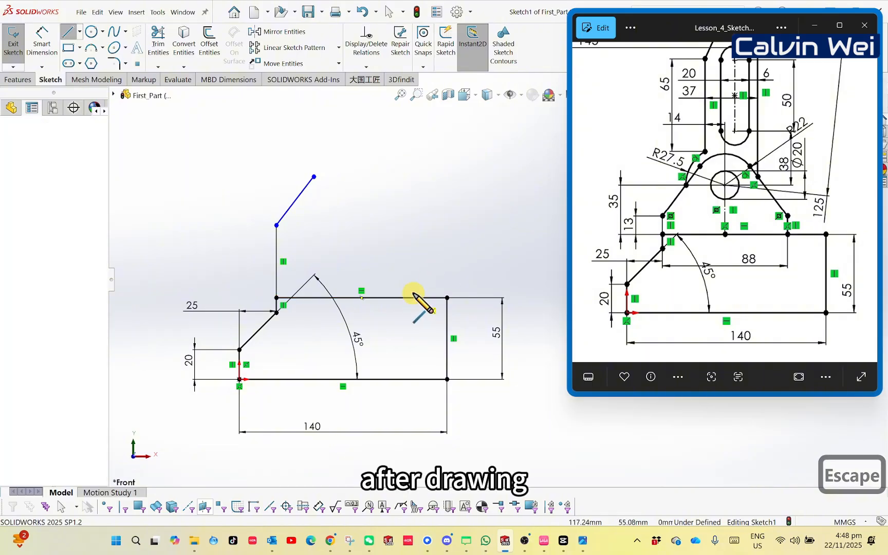
{"action": "left_click", "coordinate": [413, 221]}
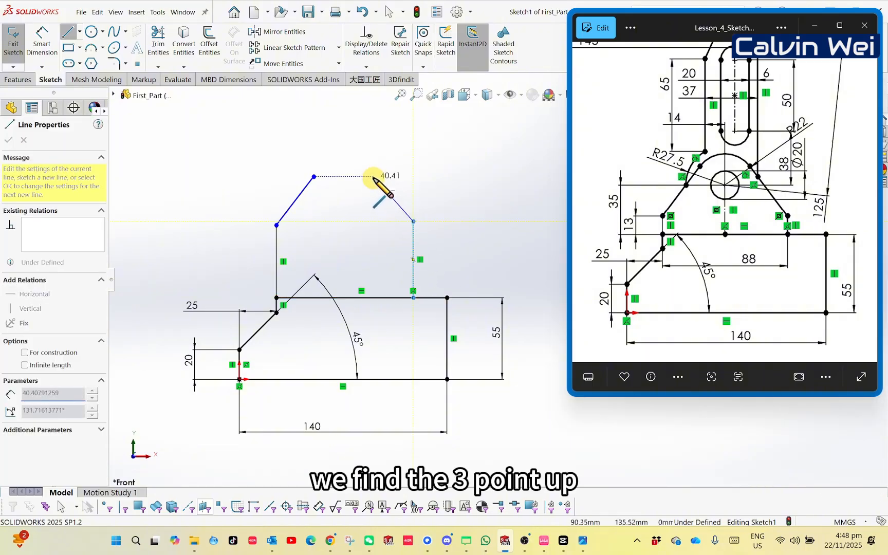
{"action": "left_click", "coordinate": [373, 177]}
{"action": "key", "text": "Escape"}
{"action": "key", "text": "Escape"}
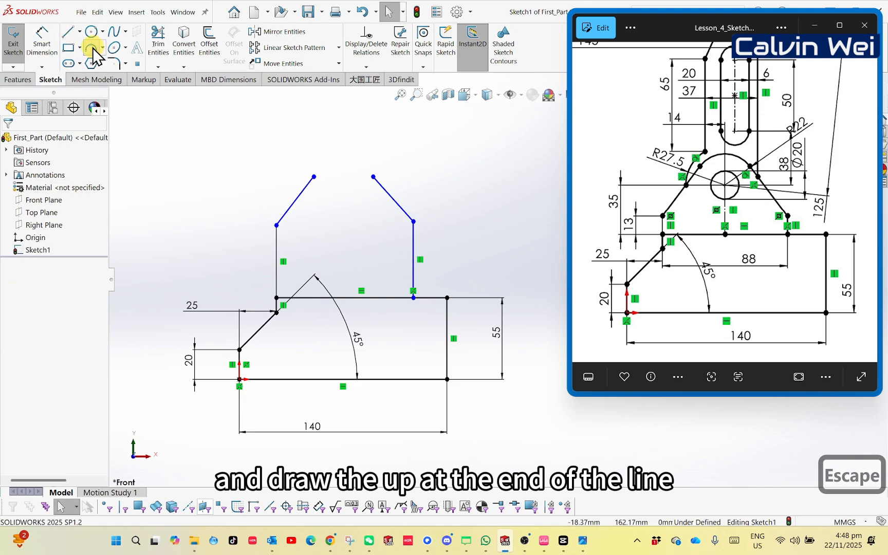
- Draw a three-point arc bridging the gap of about 40 mm between the upper ends of the two slanted lines
{"action": "left_click", "coordinate": [314, 177]}
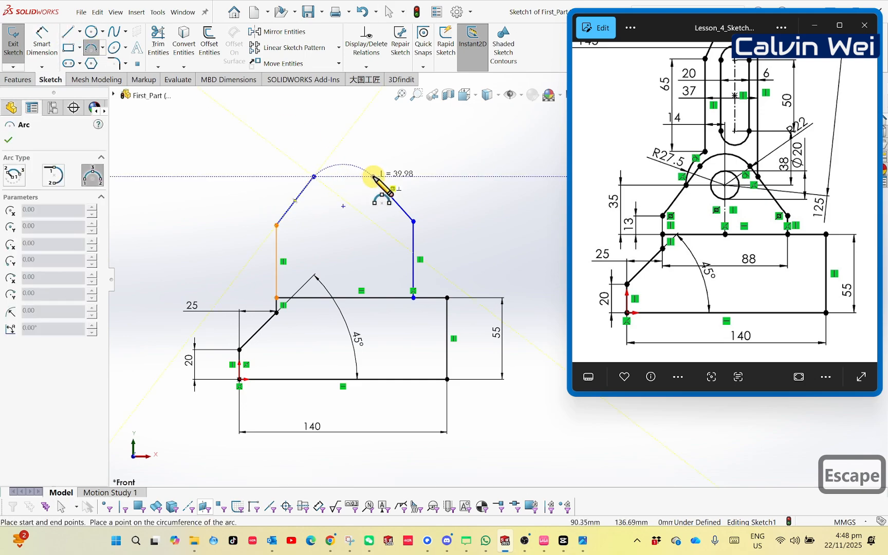
{"action": "left_click", "coordinate": [356, 162]}
{"action": "key", "text": "Escape"}
{"action": "key", "text": "Escape"}
{"action": "key", "text": "Escape"}
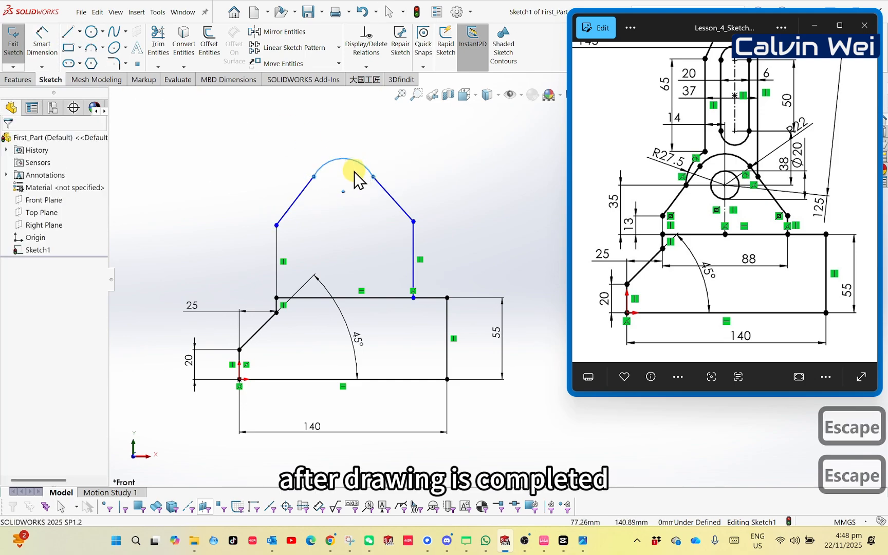
- Make the top arc tangent to both the left and the right slanted lines
{"action": "left_click_drag", "start_coordinate": [332, 199], "coordinate": [301, 169]}
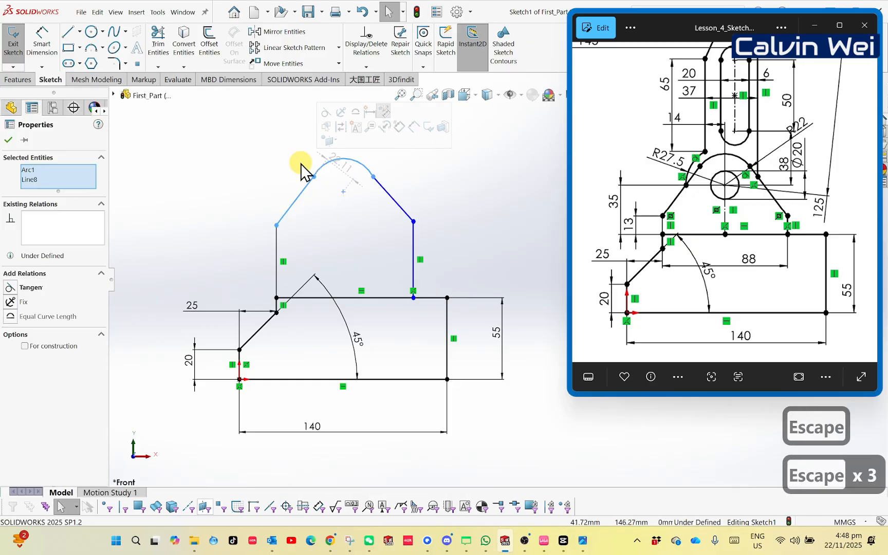
{"action": "left_click", "coordinate": [325, 113]}
{"action": "left_click", "coordinate": [336, 211]}
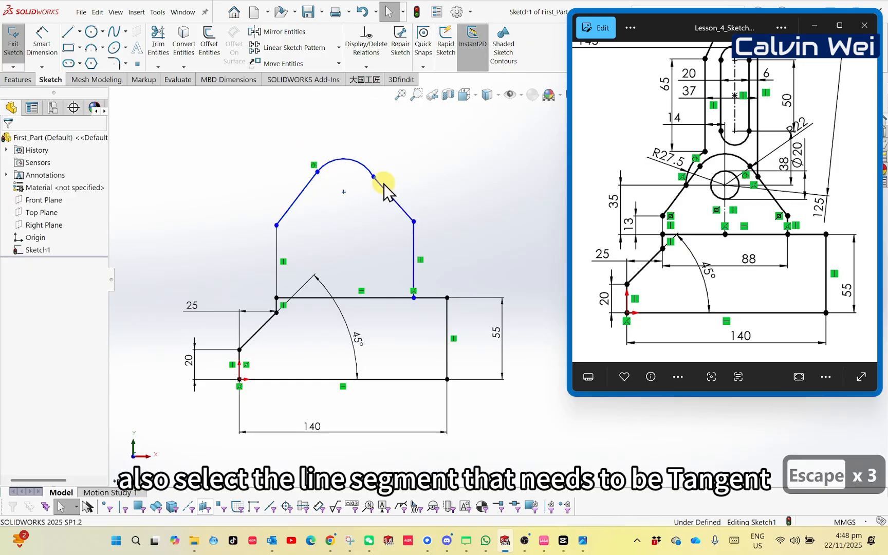
{"action": "left_click_drag", "start_coordinate": [368, 173], "coordinate": [355, 157]}
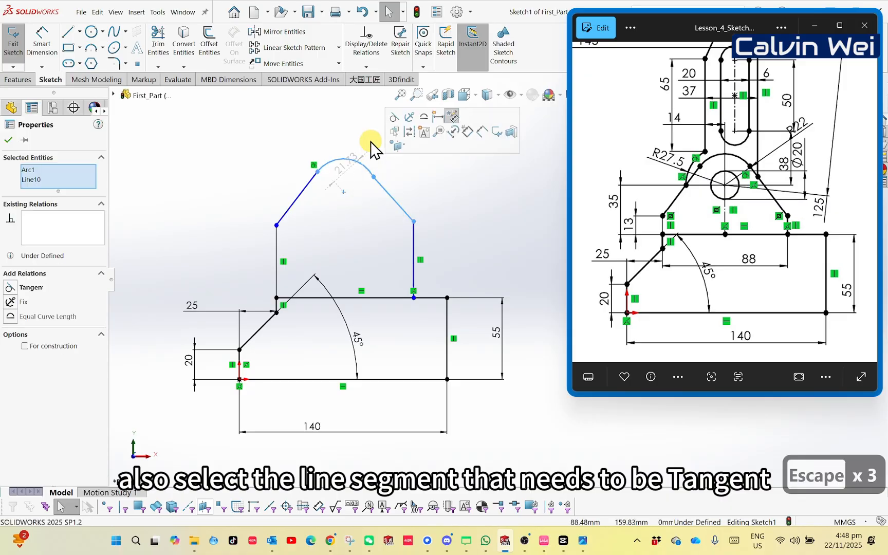
{"action": "left_click", "coordinate": [406, 115]}
{"action": "left_click", "coordinate": [474, 206]}
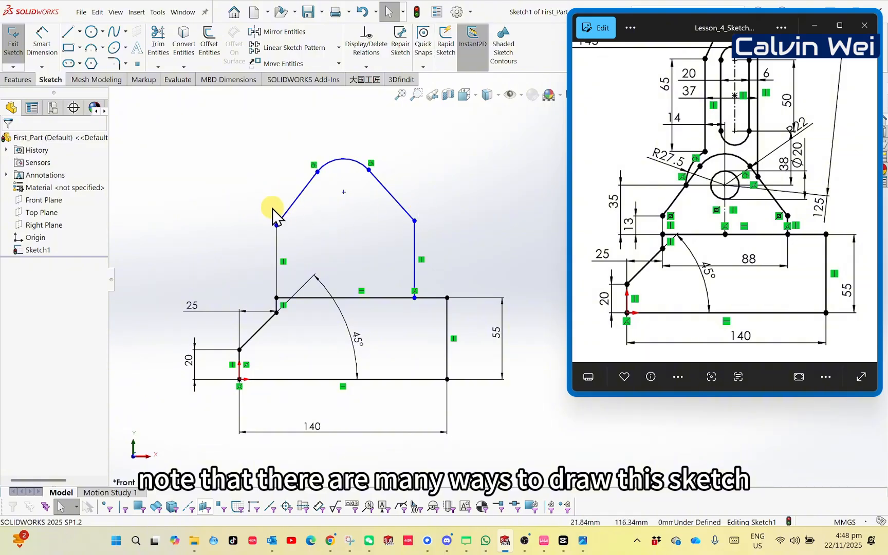
- Dimension the left vertical line above the base and set its length to 13 mm
{"action": "right_click_drag", "start_coordinate": [240, 188], "coordinate": [242, 155]}
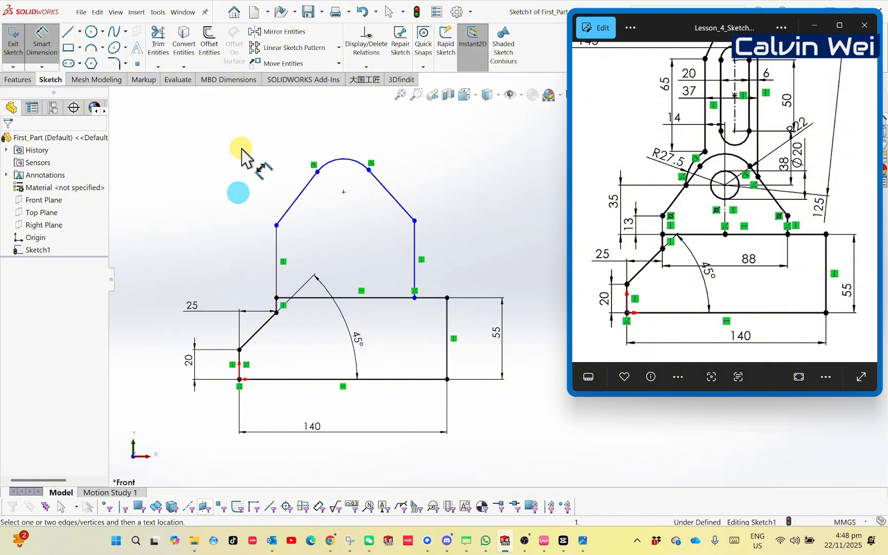
{"action": "left_click", "coordinate": [276, 259]}
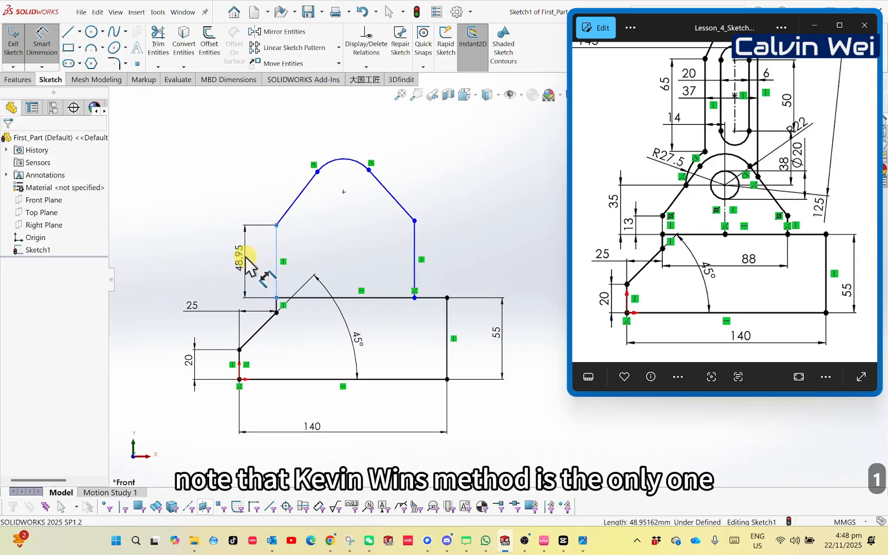
{"action": "left_click", "coordinate": [246, 258]}
{"action": "key", "text": "Return"}
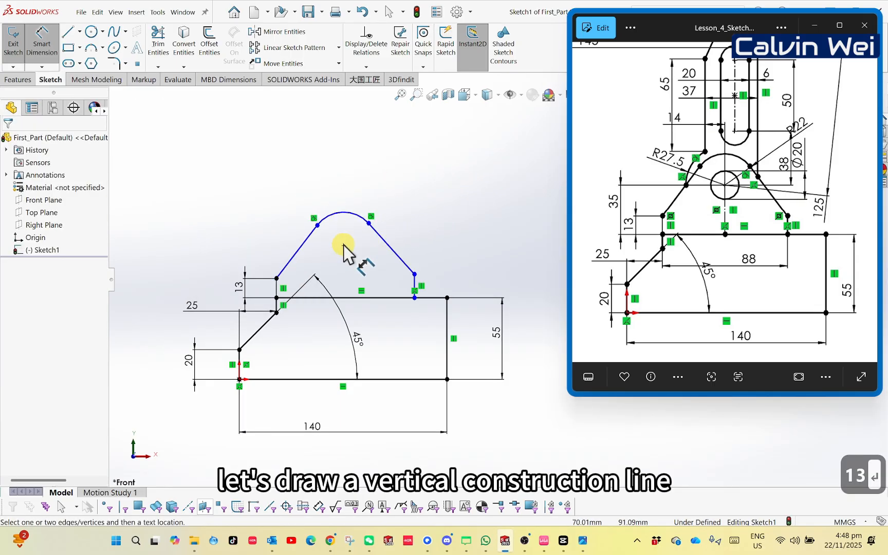
- Dimension the height of the arc's center above the base's top line and set it to 35 mm
{"action": "left_click", "coordinate": [344, 246]}
{"action": "left_click", "coordinate": [370, 297]}
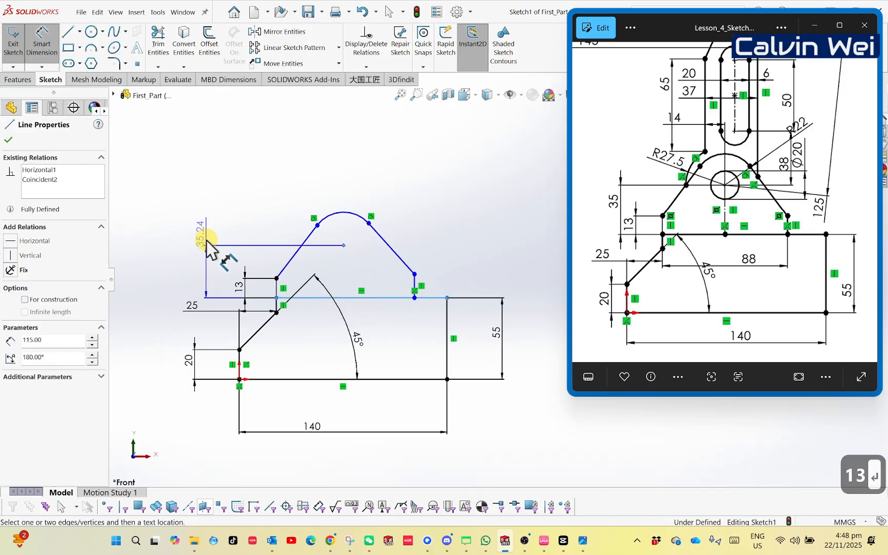
{"action": "left_click", "coordinate": [206, 249]}
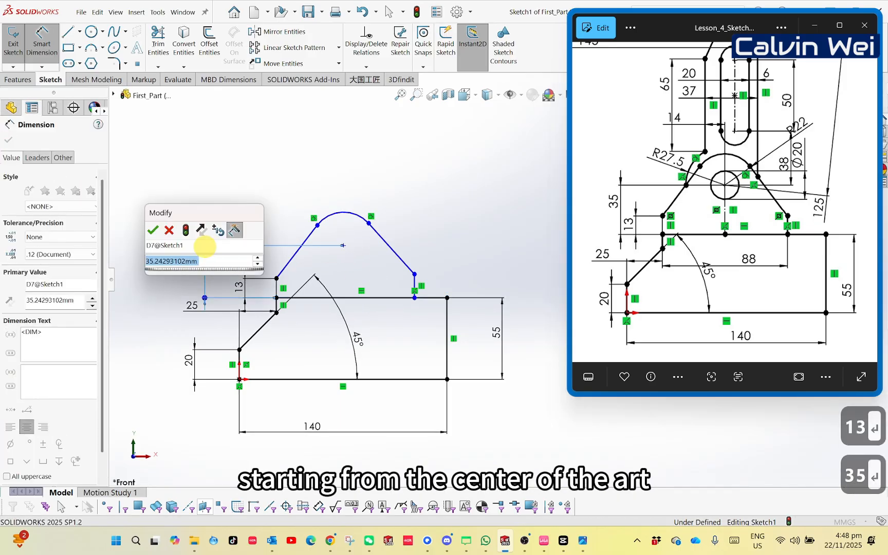
{"action": "type", "text": "35"}
{"action": "key", "text": "Return"}
{"action": "key", "text": "Escape"}
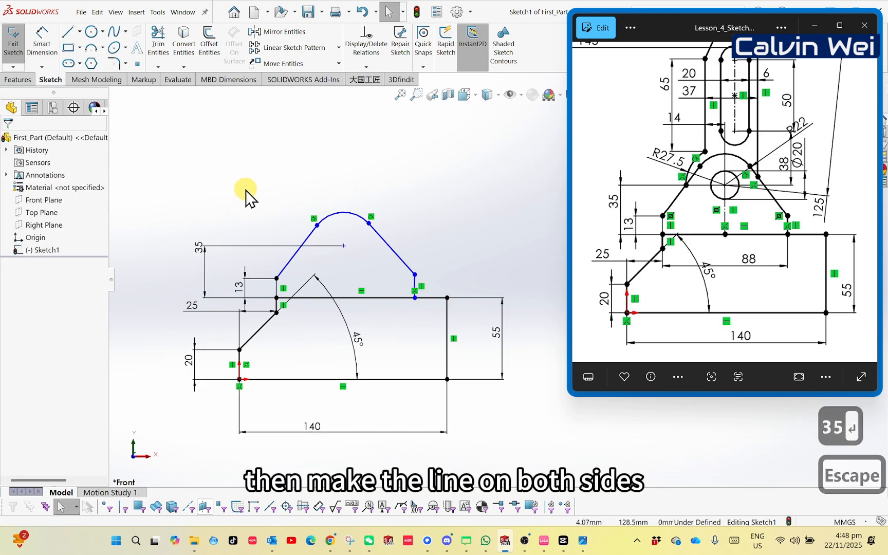
- Draw a vertical line from the arc's center down to the base's top line and convert it to construction geometry
{"action": "right_click_drag", "start_coordinate": [267, 192], "coordinate": [220, 185]}
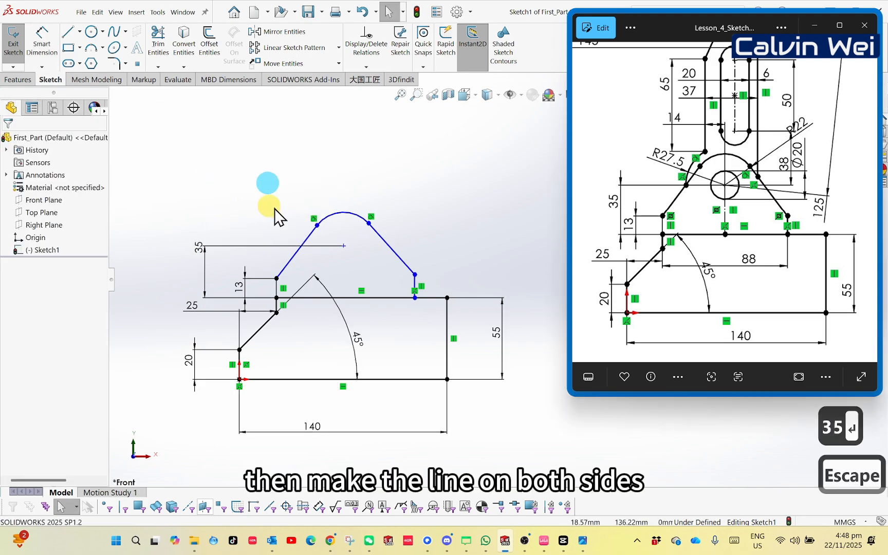
{"action": "left_click", "coordinate": [344, 246]}
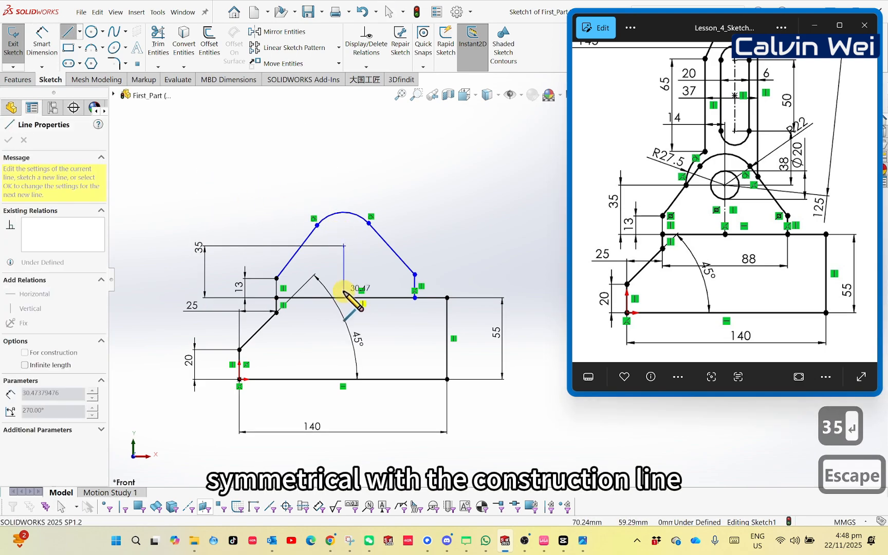
{"action": "key", "text": "Escape"}
{"action": "key", "text": "Escape"}
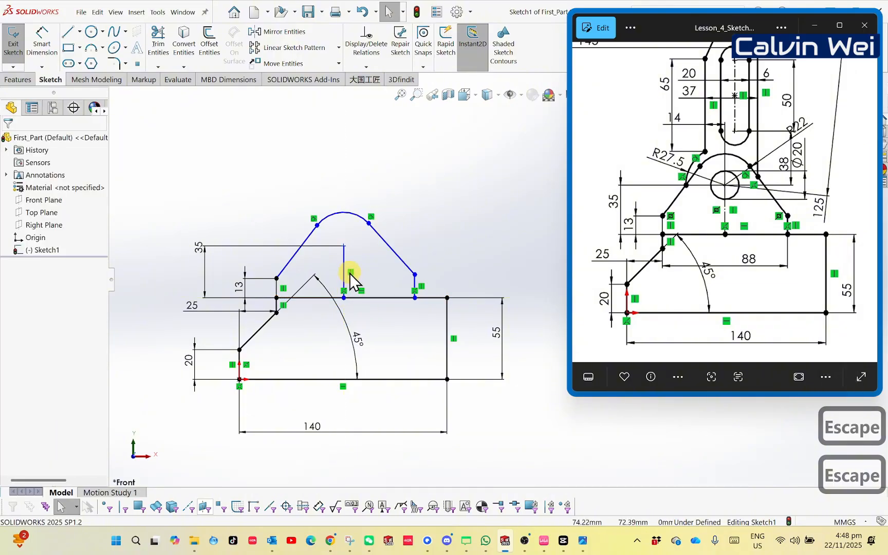
{"action": "left_click", "coordinate": [344, 271]}
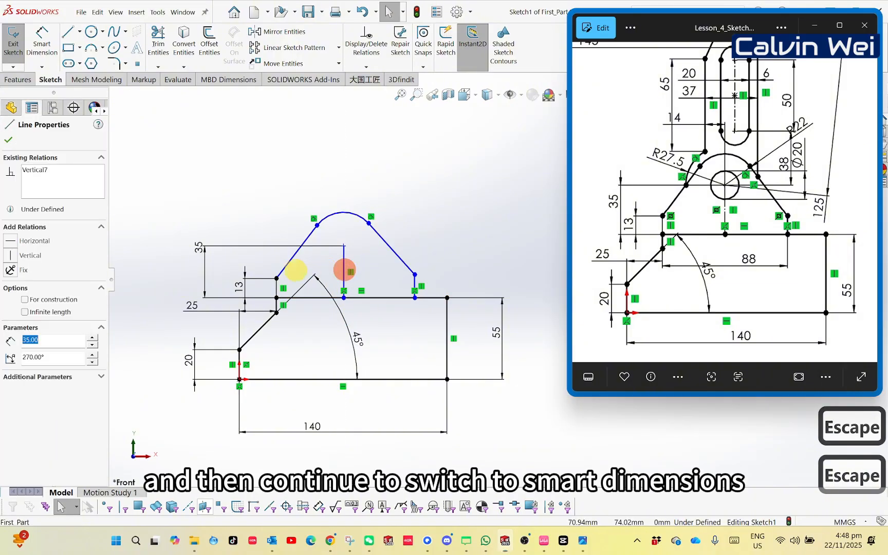
{"action": "left_click", "coordinate": [25, 299]}
{"action": "key", "text": "Escape"}
- Make the lower endpoints of the two slanted lines symmetric about the vertical construction line
{"action": "left_click", "coordinate": [277, 278]}
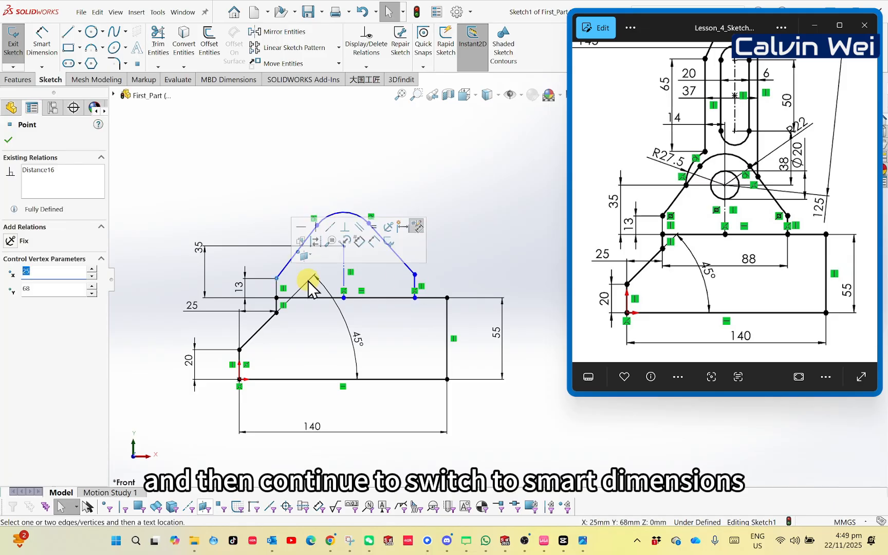
{"action": "left_click", "coordinate": [414, 275], "text": "ctrl"}
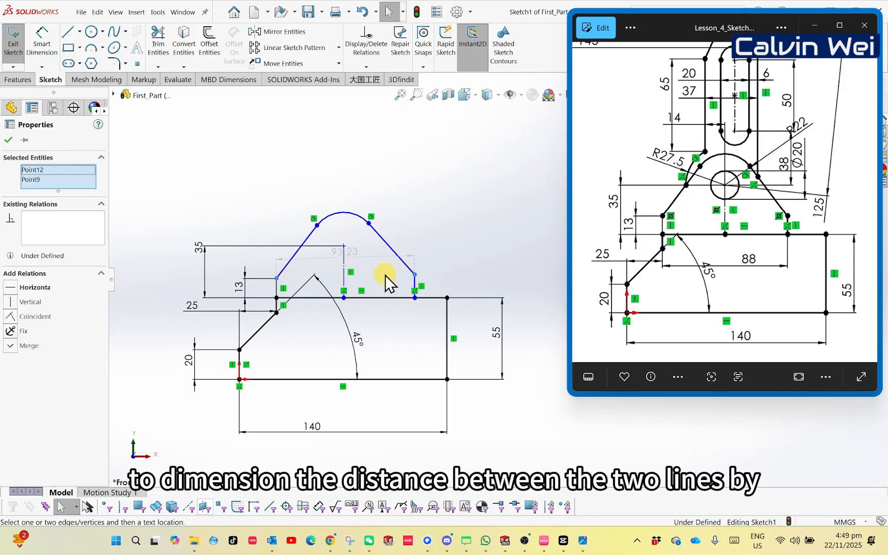
{"action": "left_click", "coordinate": [345, 272], "text": "ctrl"}
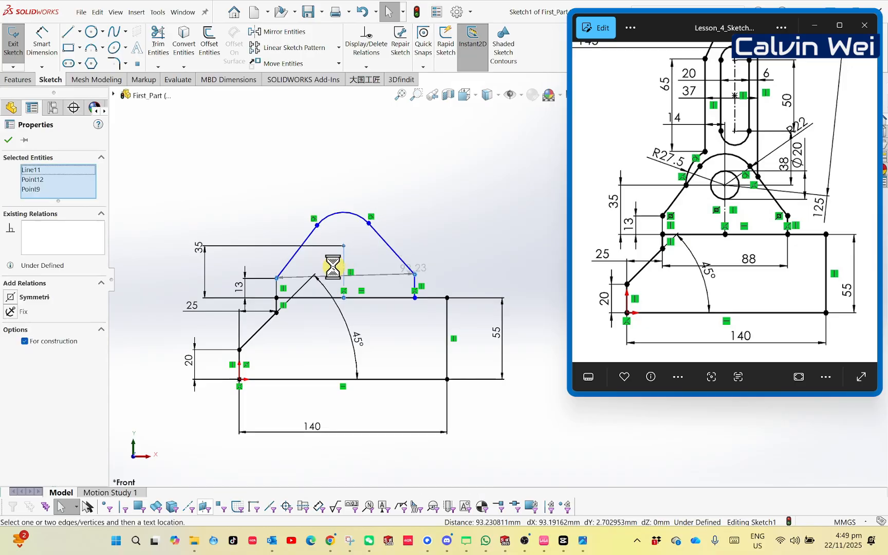
{"action": "left_click", "coordinate": [20, 298]}
{"action": "left_click", "coordinate": [9, 140]}
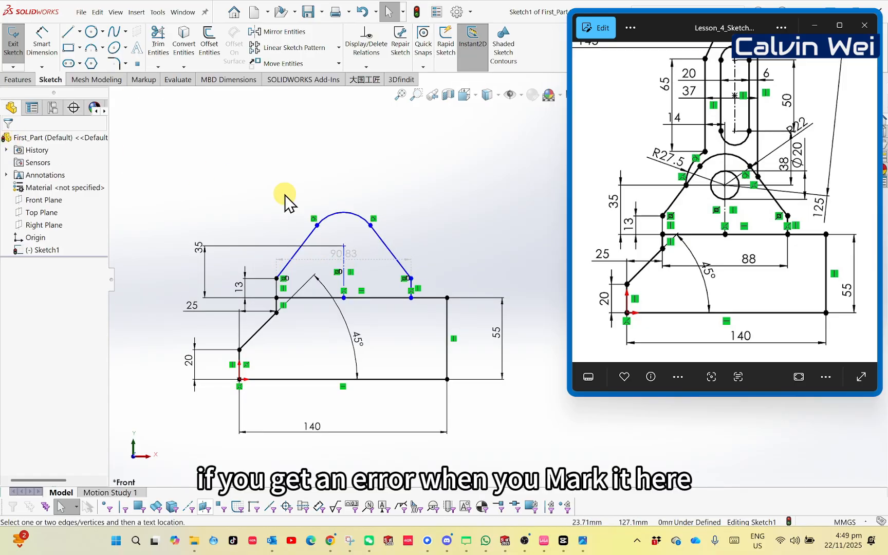
- Dimension the horizontal distance between the lower endpoints of the two slanted lines and set it to 88 mm
{"action": "right_click_drag", "start_coordinate": [262, 198], "coordinate": [273, 148]}
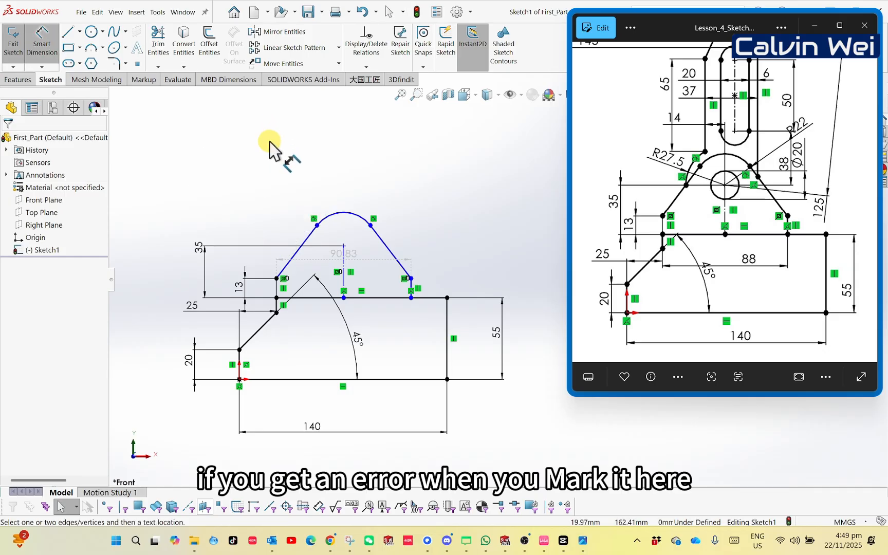
{"action": "left_click", "coordinate": [277, 279]}
{"action": "left_click", "coordinate": [408, 280]}
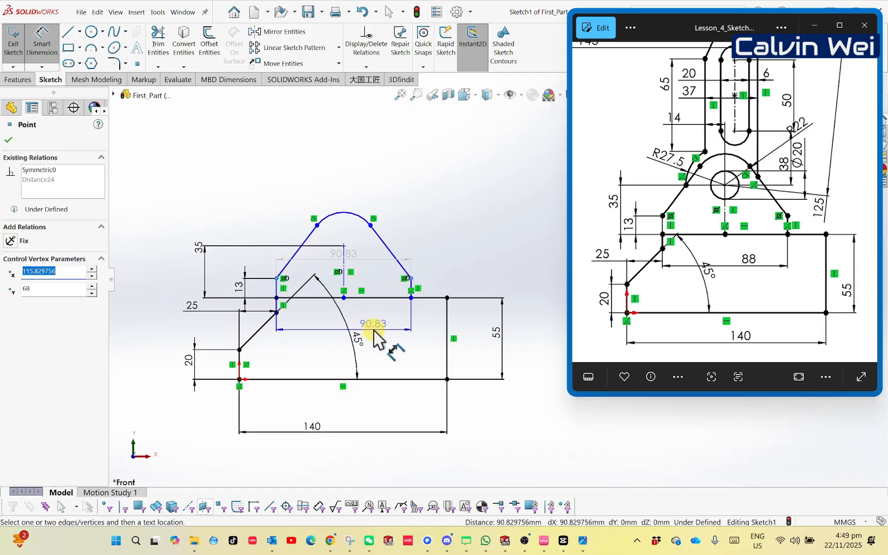
{"action": "left_click", "coordinate": [374, 330]}
{"action": "type", "text": "88"}
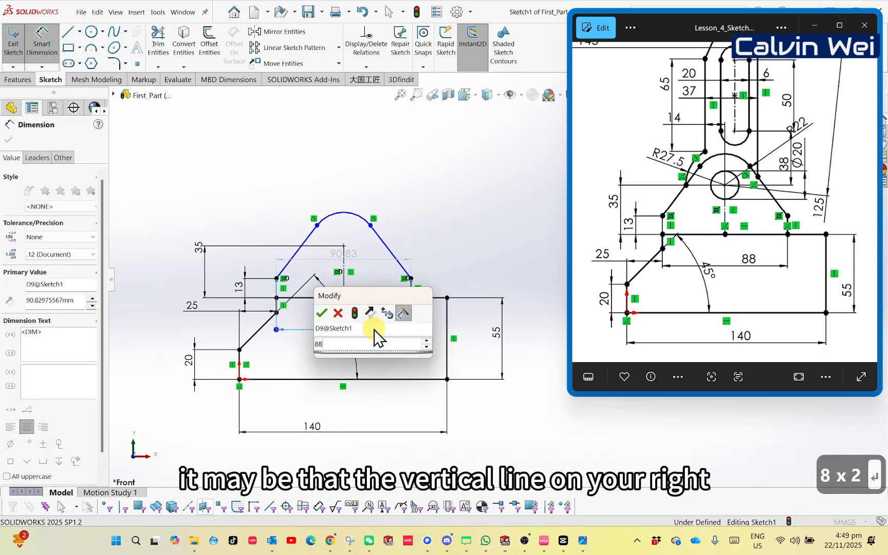
{"action": "key", "text": "Return"}
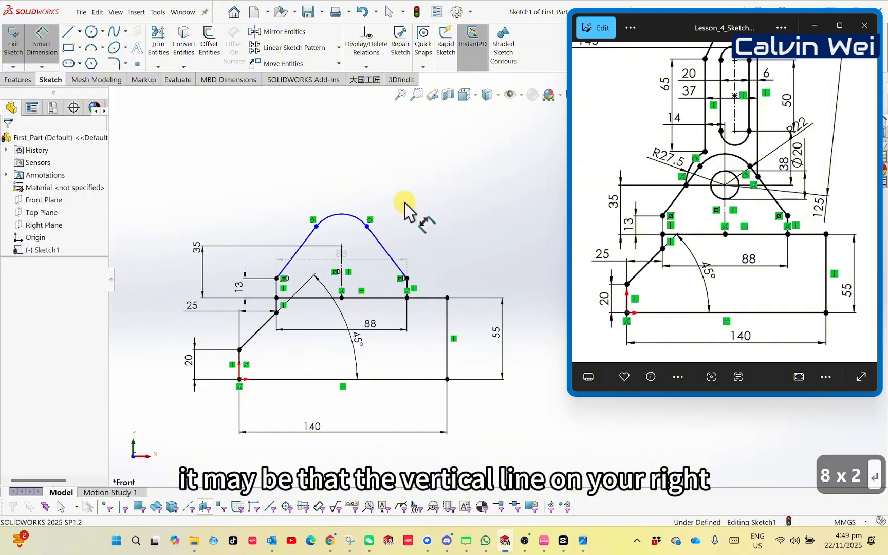
- Dimension the radius of the arc joining the two slanted lines and set it to 22 mm
{"action": "left_click", "coordinate": [350, 214]}
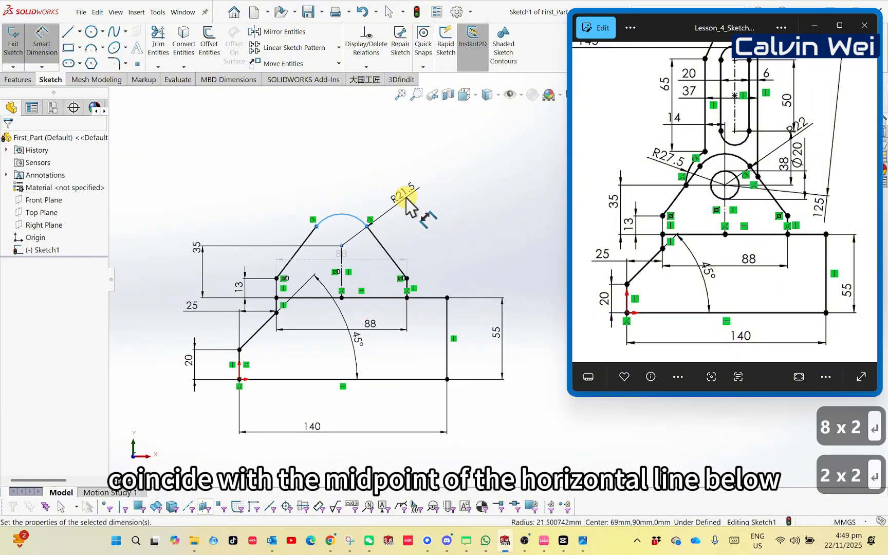
{"action": "left_click", "coordinate": [407, 201]}
{"action": "type", "text": "22"}
{"action": "key", "text": "Return"}
{"action": "key", "text": "Escape"}
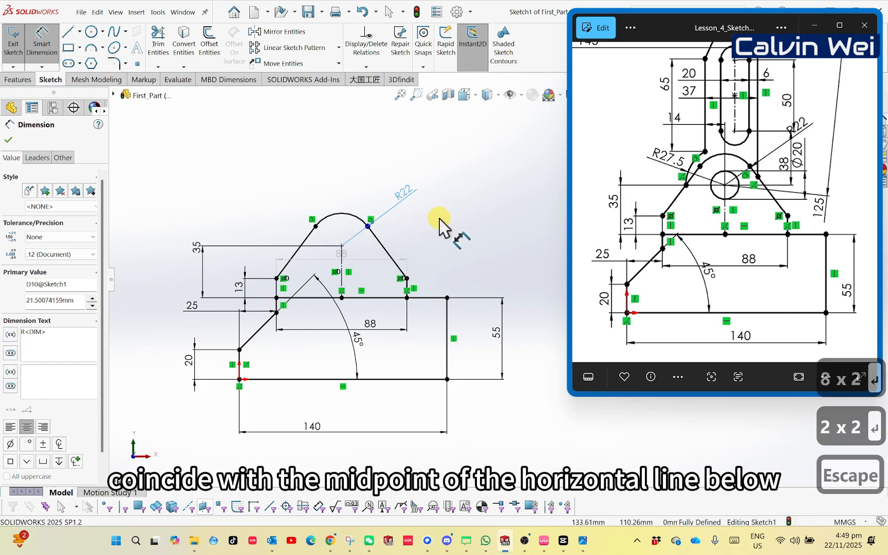
- Draw a circle with a radius of about 14 mm centered on the arc's center point
{"action": "right_click_drag", "start_coordinate": [439, 220], "coordinate": [484, 217]}
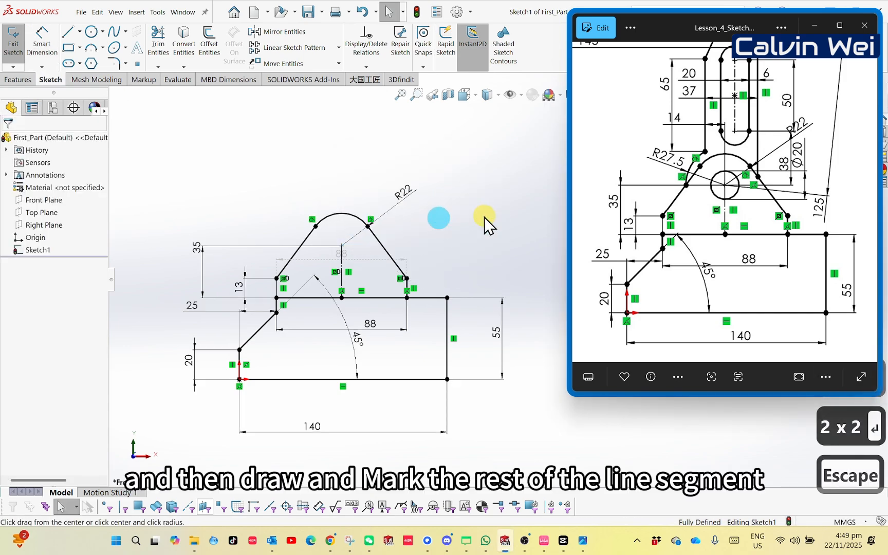
{"action": "left_click", "coordinate": [342, 245]}
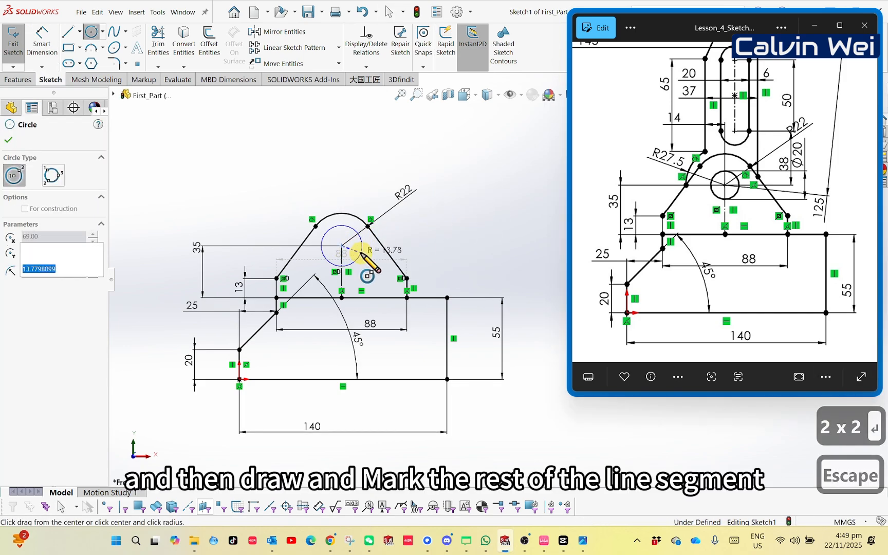
{"action": "left_click", "coordinate": [363, 245]}
{"action": "key", "text": "Escape"}
{"action": "right_click", "coordinate": [431, 234]}
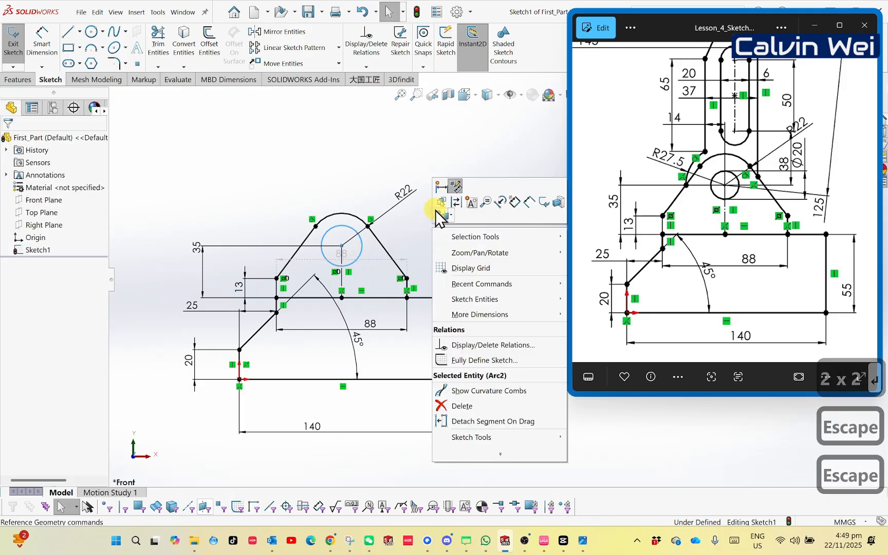
{"action": "key", "text": "Escape"}
- Dimension the circle's diameter and set it to 20 mm
{"action": "right_click_drag", "start_coordinate": [436, 226], "coordinate": [440, 165]}
{"action": "left_click", "coordinate": [362, 242]}
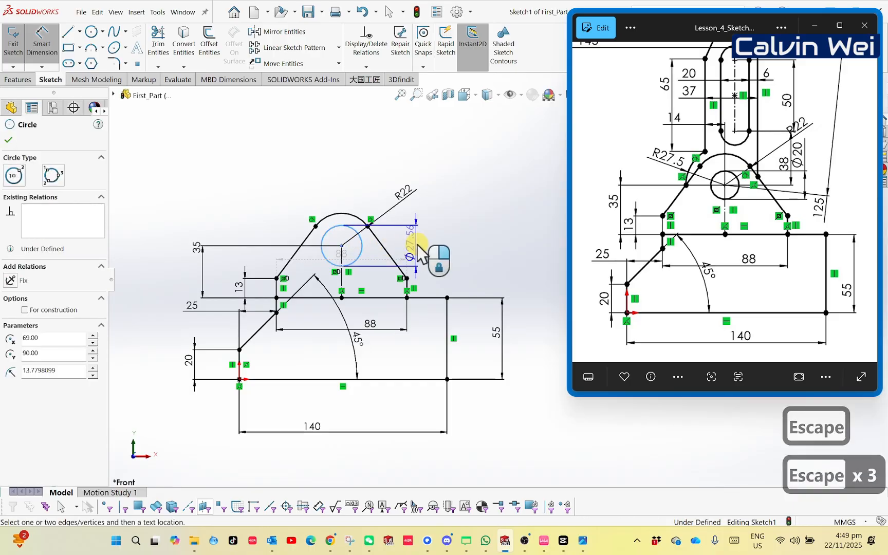
{"action": "left_click", "coordinate": [424, 243]}
{"action": "type", "text": "20"}
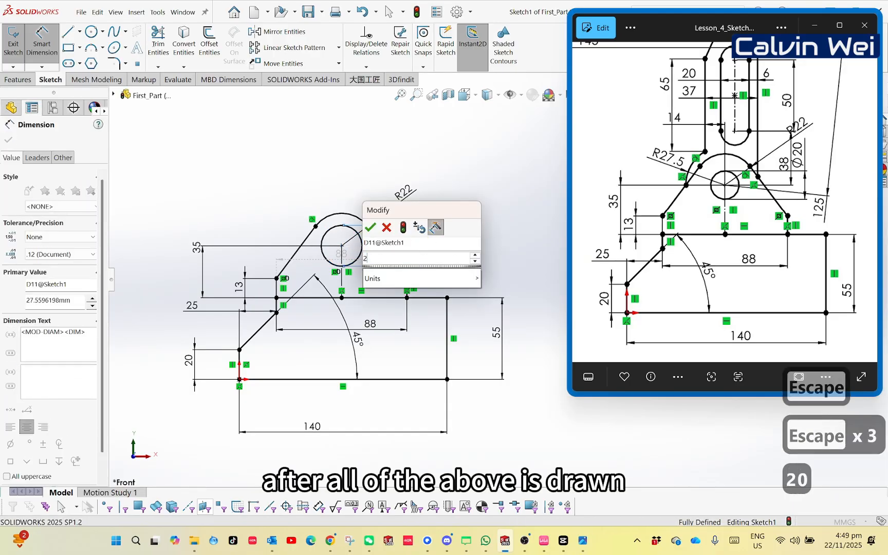
{"action": "key", "text": "Return"}
{"action": "key", "text": "Escape"}
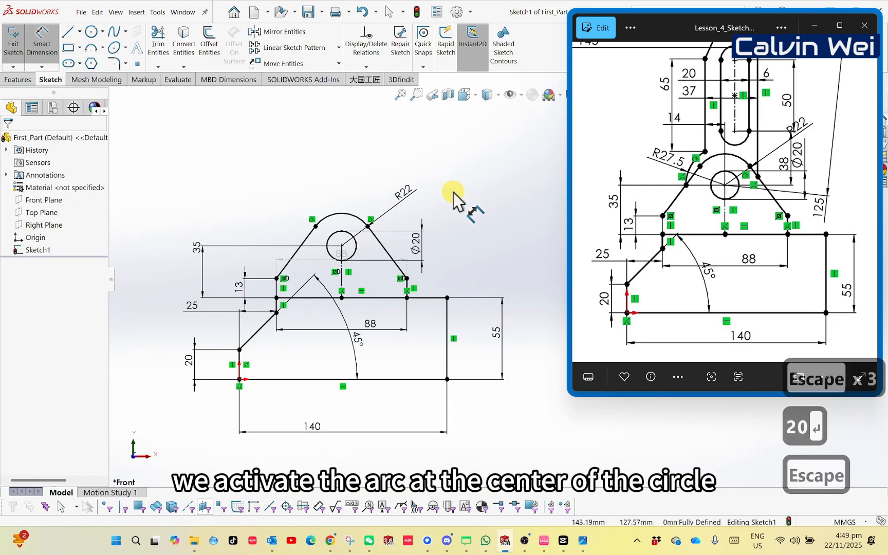
{"action": "mouse_move", "coordinate": [376, 160]}
{"action": "right_mouse_down"}
{"action": "mouse_move", "coordinate": [377, 167]}
{"action": "mouse_move", "coordinate": [481, 175]}
{"action": "right_mouse_up"}
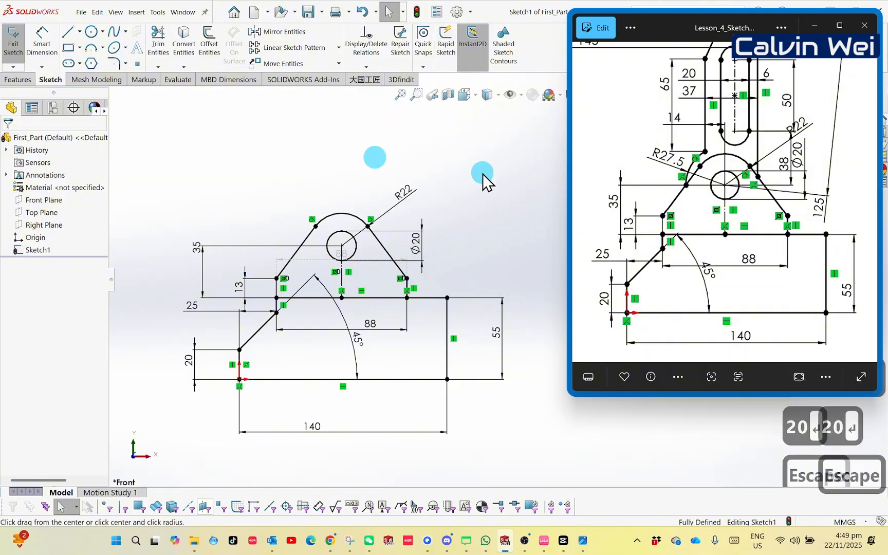
{"action": "key", "text": "Escape"}
{"action": "key", "text": "Escape"}
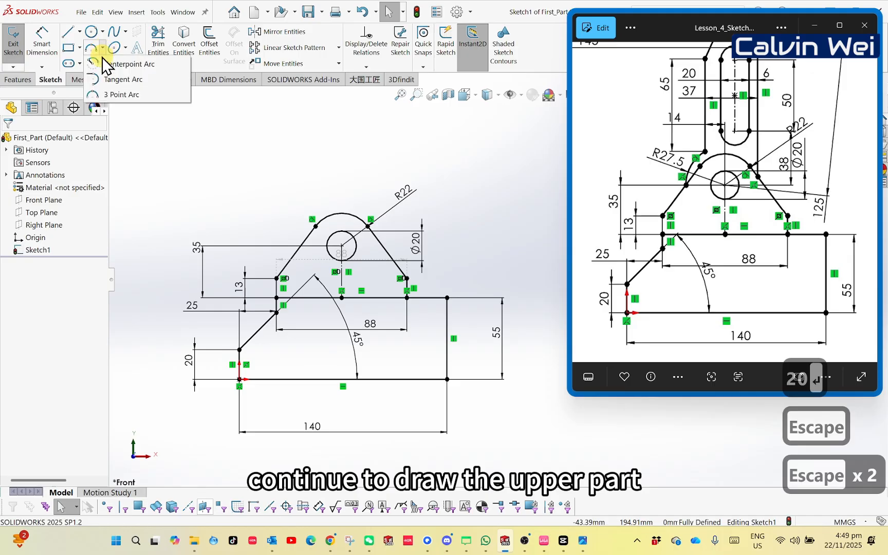
- Draw a centerpoint arc of about 34 mm radius around the circle's center, starting on the left slanted line and ending above it
{"action": "left_click", "coordinate": [118, 64]}
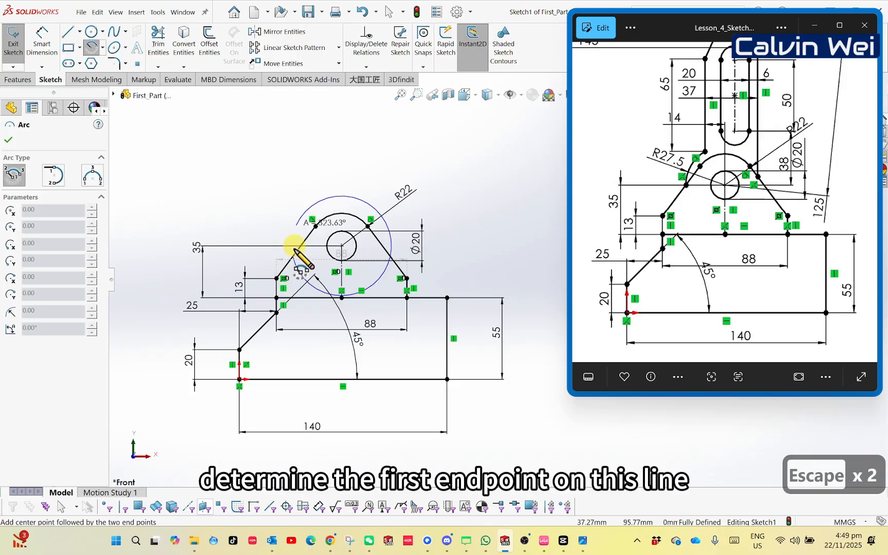
{"action": "left_click", "coordinate": [319, 201]}
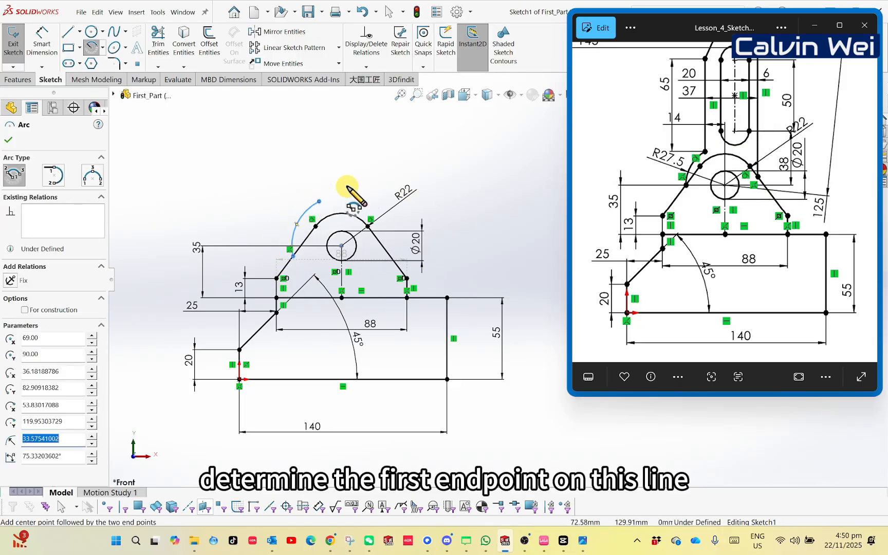
{"action": "key", "text": "Escape"}
{"action": "key", "text": "Escape"}
- Draw a vertical line about 72 mm long upward from a point on the right slanted line
{"action": "right_click_drag", "start_coordinate": [349, 180], "coordinate": [349, 178]}
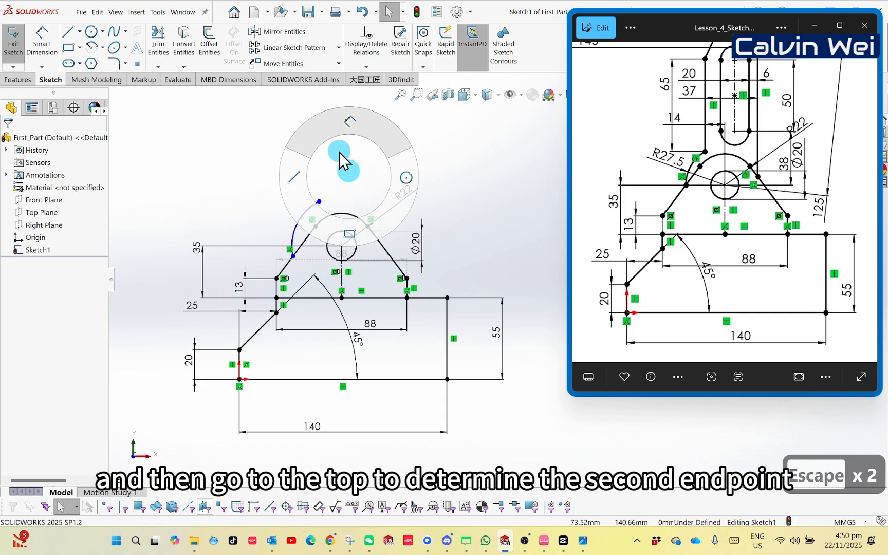
{"action": "left_click", "coordinate": [381, 243]}
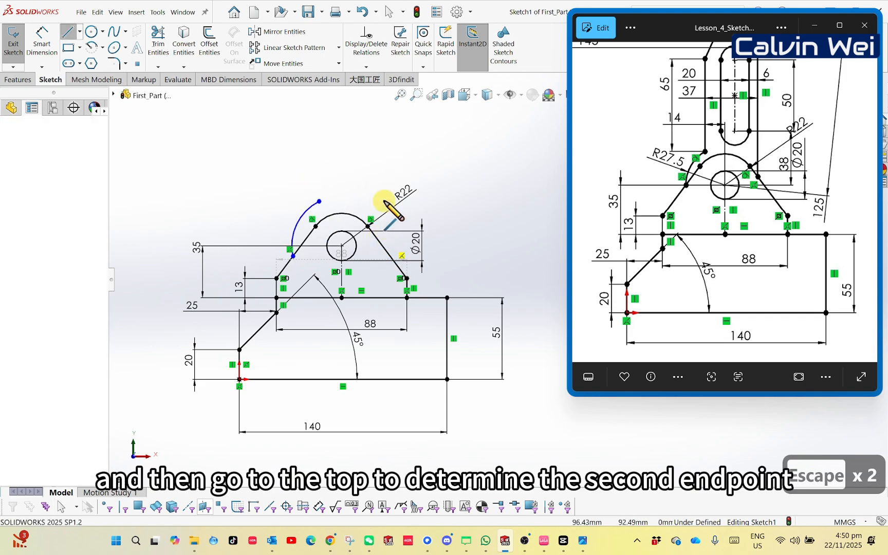
{"action": "left_click", "coordinate": [380, 136]}
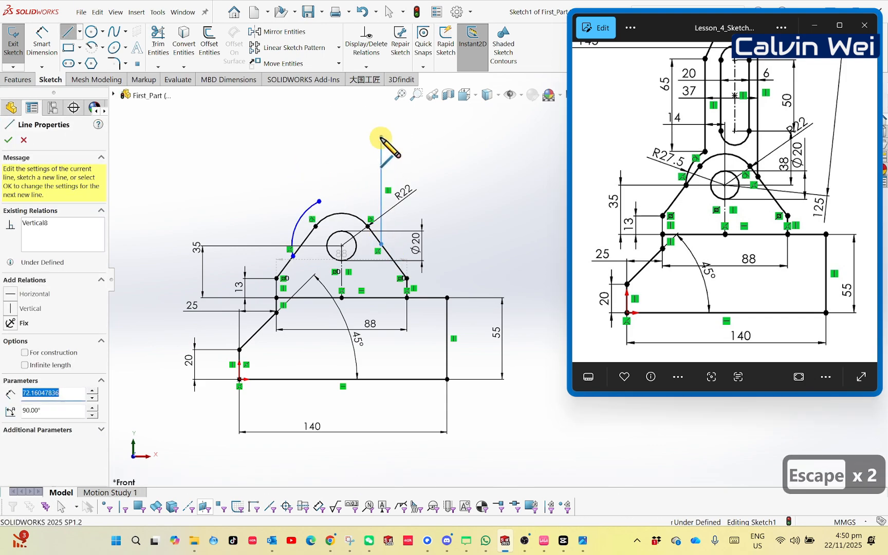
{"action": "key", "text": "Escape"}
- From the outer arc's upper endpoint, draw a vertical line about 34 mm long followed by a short line slanting up to the right
{"action": "right_click_drag", "start_coordinate": [310, 153], "coordinate": [268, 155]}
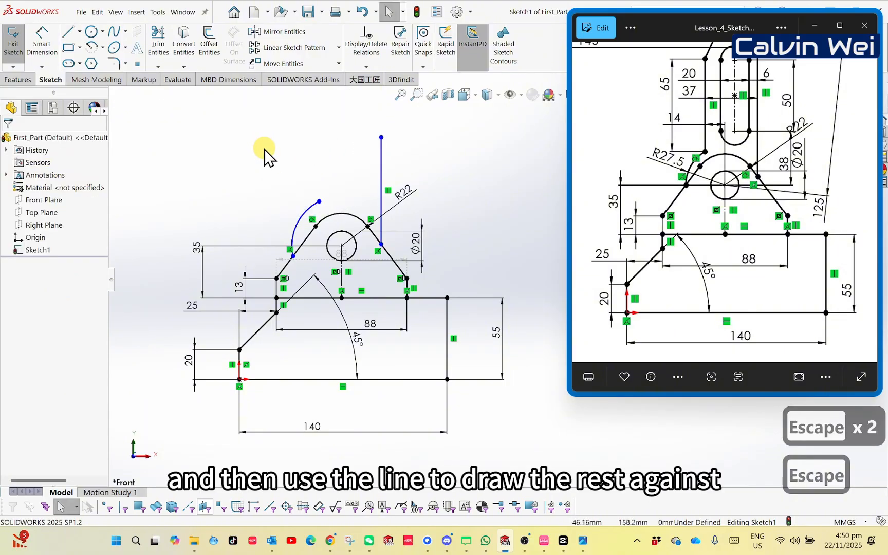
{"action": "left_click", "coordinate": [318, 202]}
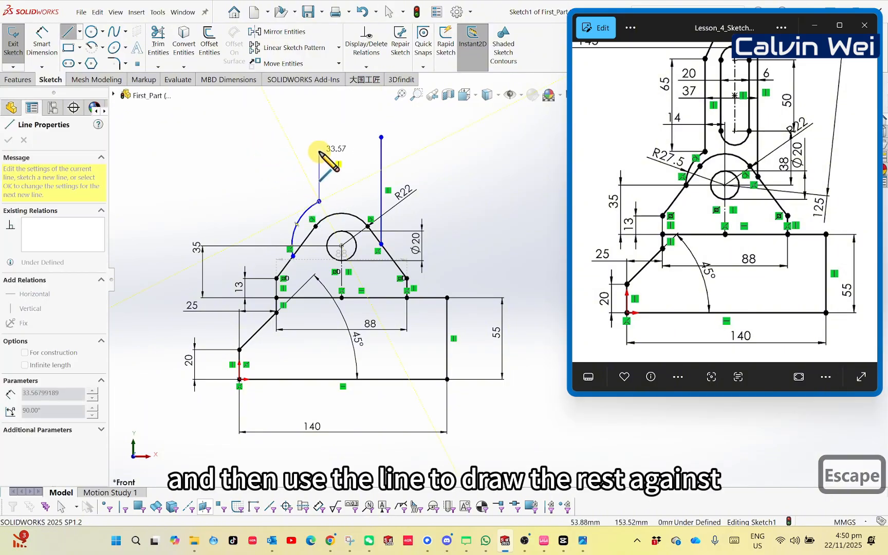
{"action": "left_click", "coordinate": [320, 151]}
{"action": "left_click", "coordinate": [331, 126]}
{"action": "key", "text": "Escape"}
{"action": "key", "text": "Escape"}
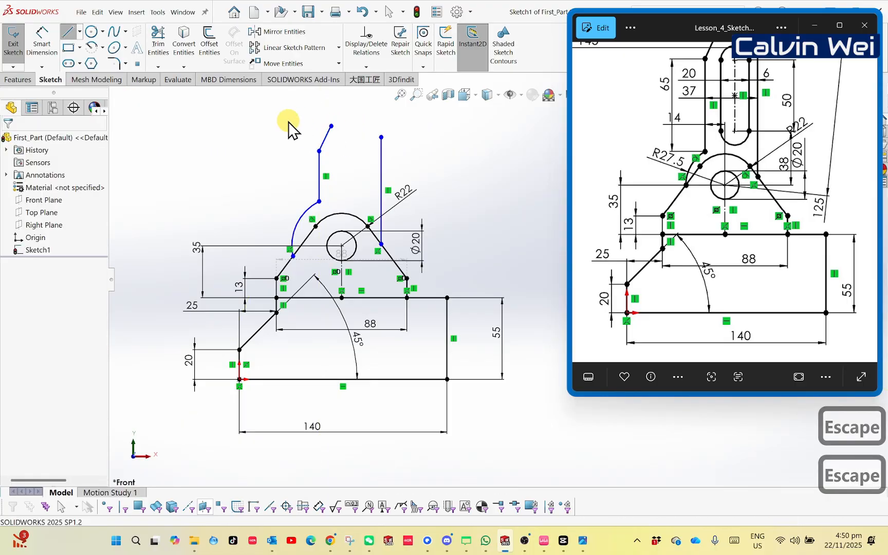
- Close the upper section with a 3 Point Arc from the short slanted line's end to the right vertical line's upper end
{"action": "left_click", "coordinate": [120, 95]}
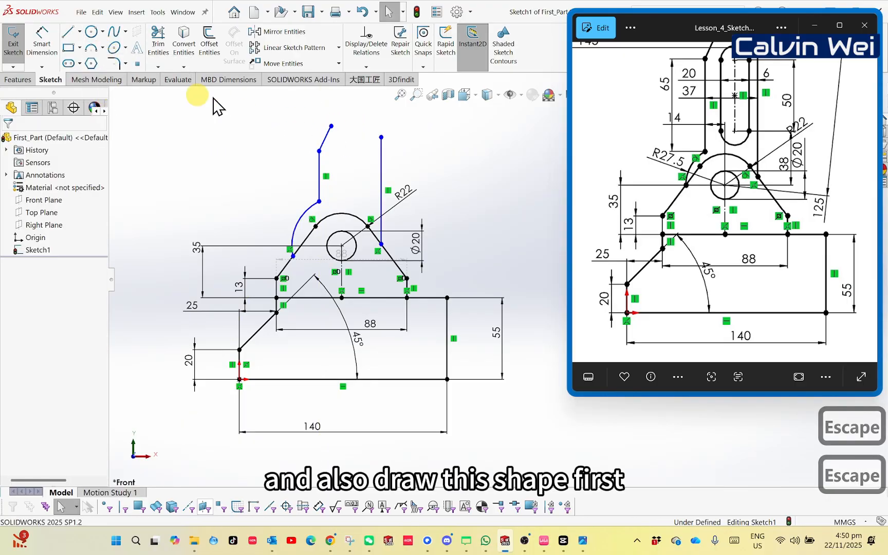
{"action": "left_click_drag", "start_coordinate": [331, 125], "coordinate": [370, 132]}
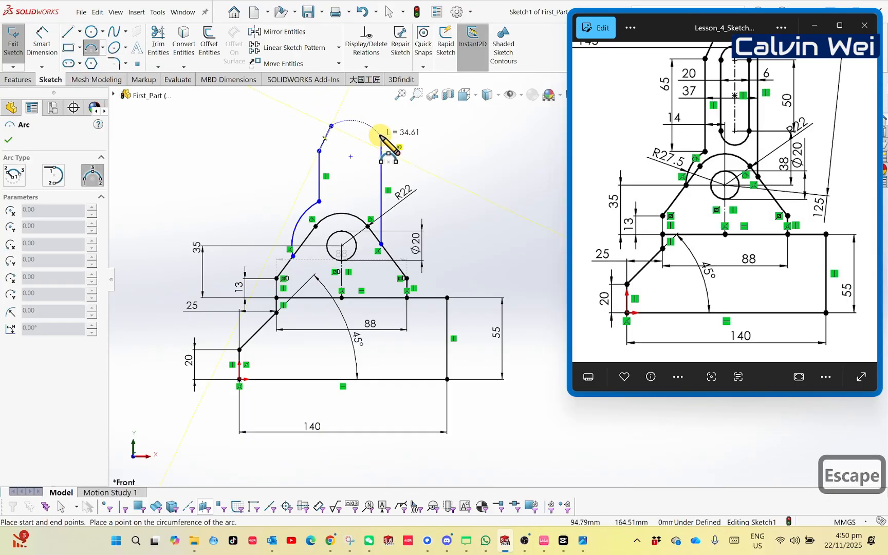
{"action": "left_click", "coordinate": [379, 124]}
{"action": "key", "text": "Escape"}
{"action": "key", "text": "Escape"}
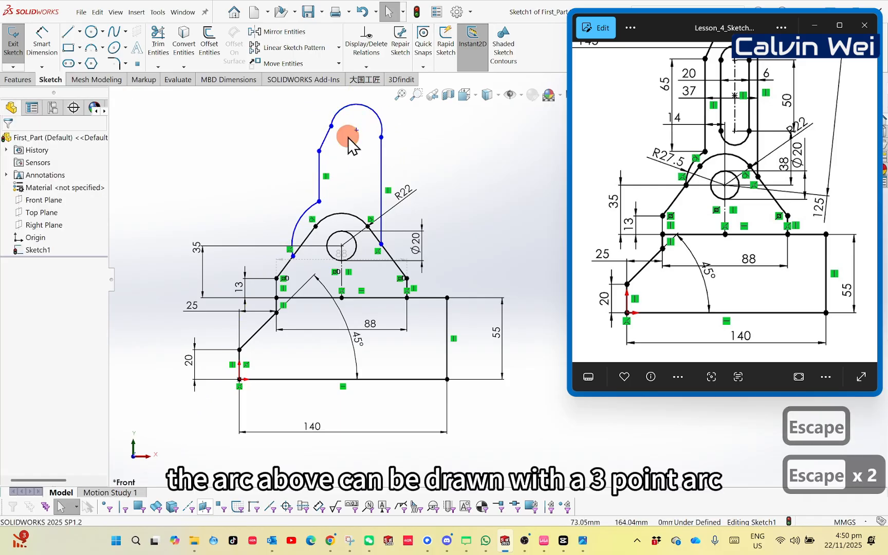
- Make the top arc tangent to both the short slanted line and the right vertical line
{"action": "left_click_drag", "start_coordinate": [314, 112], "coordinate": [316, 110]}
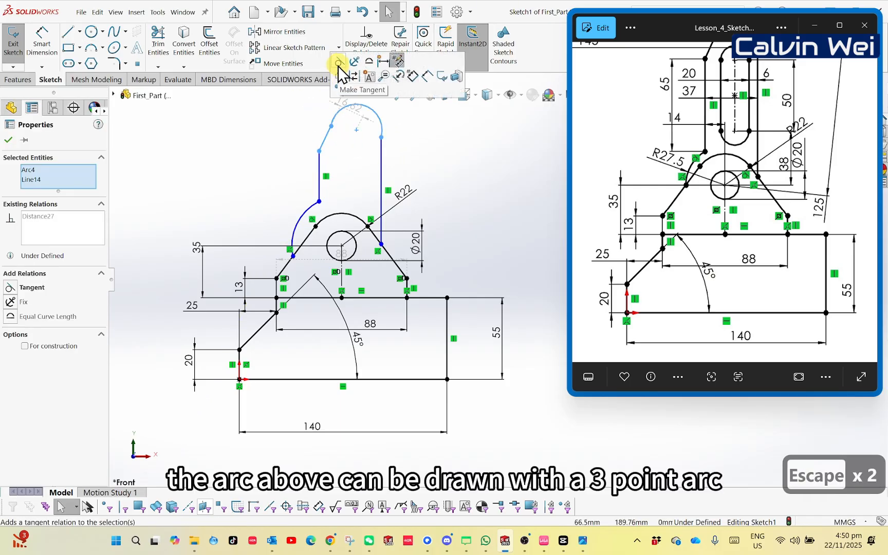
{"action": "left_click", "coordinate": [423, 147]}
{"action": "left_click_drag", "start_coordinate": [408, 150], "coordinate": [368, 130]}
{"action": "left_click", "coordinate": [399, 68]}
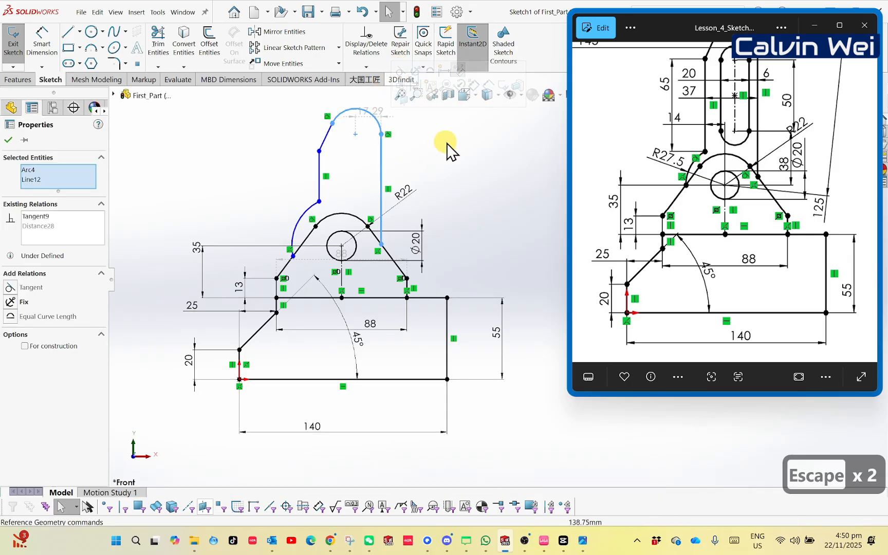
{"action": "left_click", "coordinate": [447, 145]}
- Dimension the radius of the outer arc beside the left slanted line and set it to 27.5 mm
{"action": "middle_click_drag", "start_coordinate": [389, 155], "coordinate": [366, 208], "text": "ctrl"}
{"action": "right_click_drag", "start_coordinate": [397, 154], "coordinate": [404, 110]}
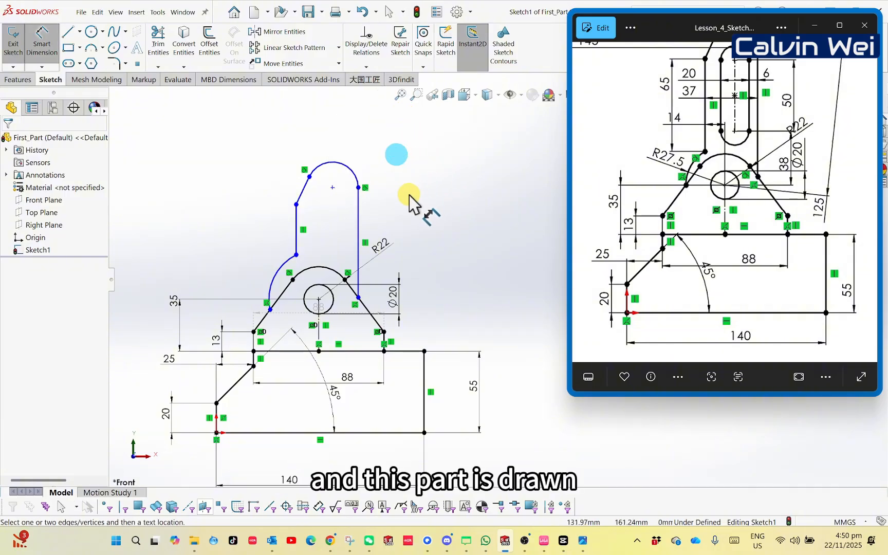
{"action": "left_click", "coordinate": [275, 272]}
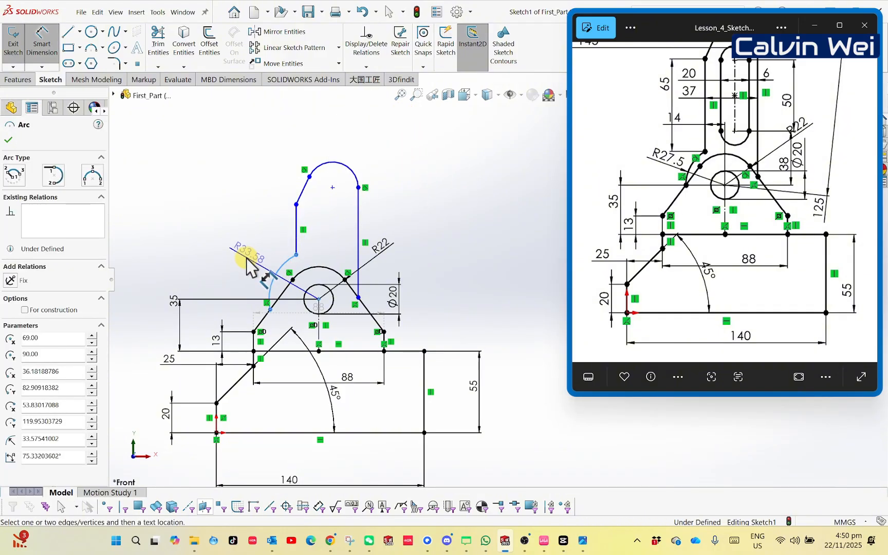
{"action": "left_click", "coordinate": [249, 263]}
{"action": "type", "text": "27.5"}
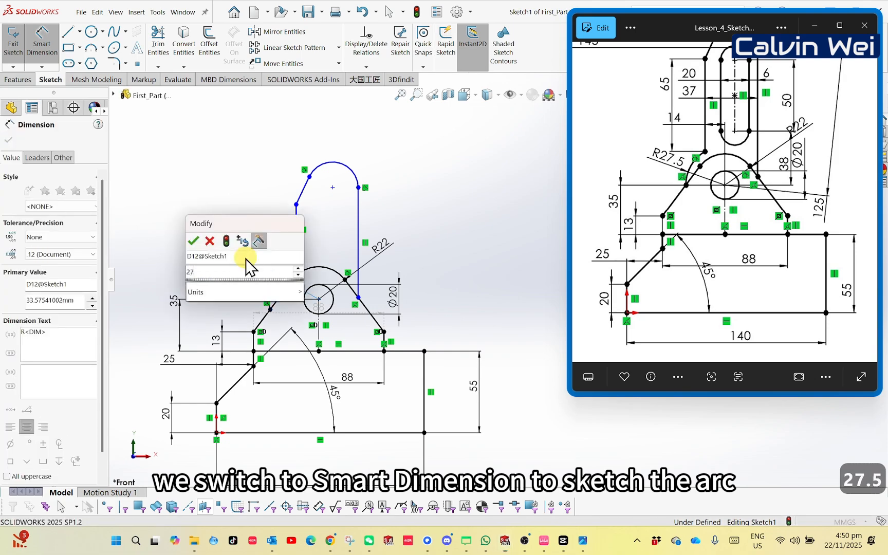
{"action": "key", "text": "Return"}
{"action": "left_click", "coordinate": [472, 186]}
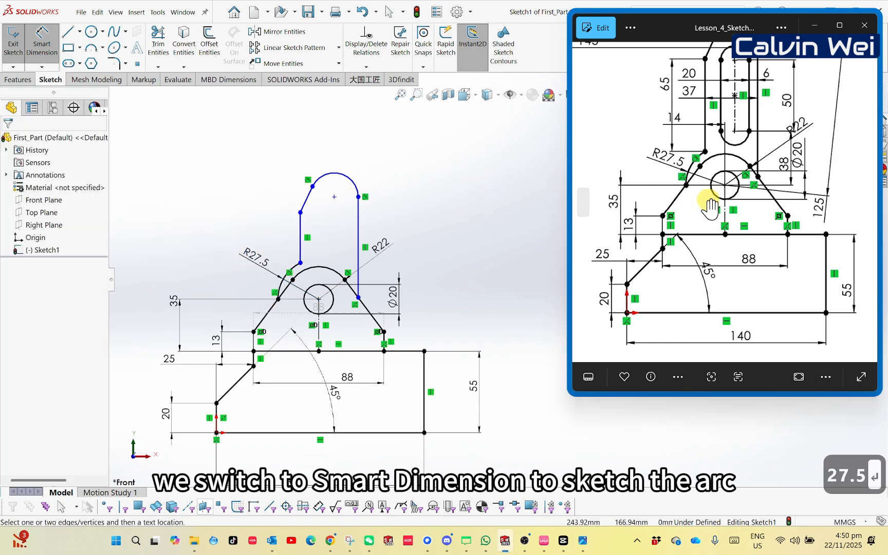
- Dimension the distance between the upper section's left and right vertical lines and set it to 37 mm
{"action": "scroll", "coordinate": [711, 202], "scroll_direction": "up", "scroll_amount": 1}
{"action": "left_click_drag", "start_coordinate": [736, 206], "coordinate": [738, 276]}
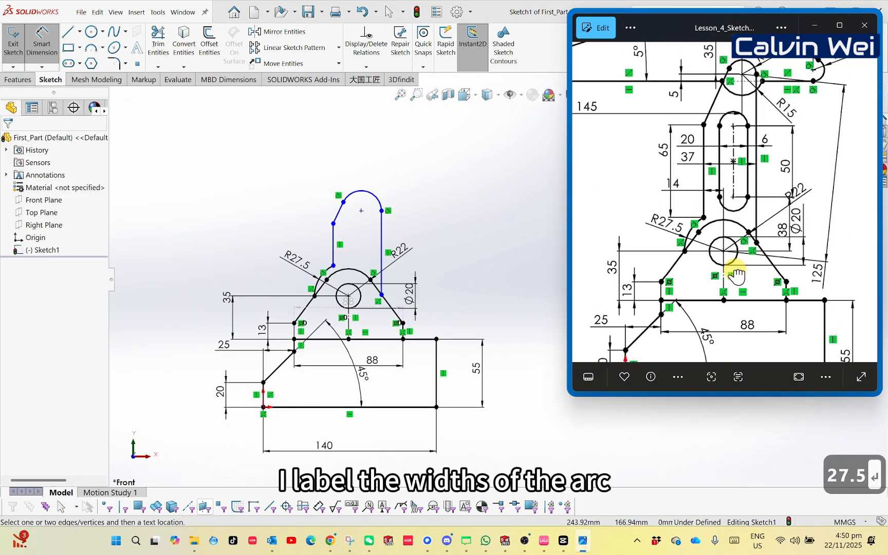
{"action": "scroll", "coordinate": [364, 234], "scroll_direction": "down", "scroll_amount": 3}
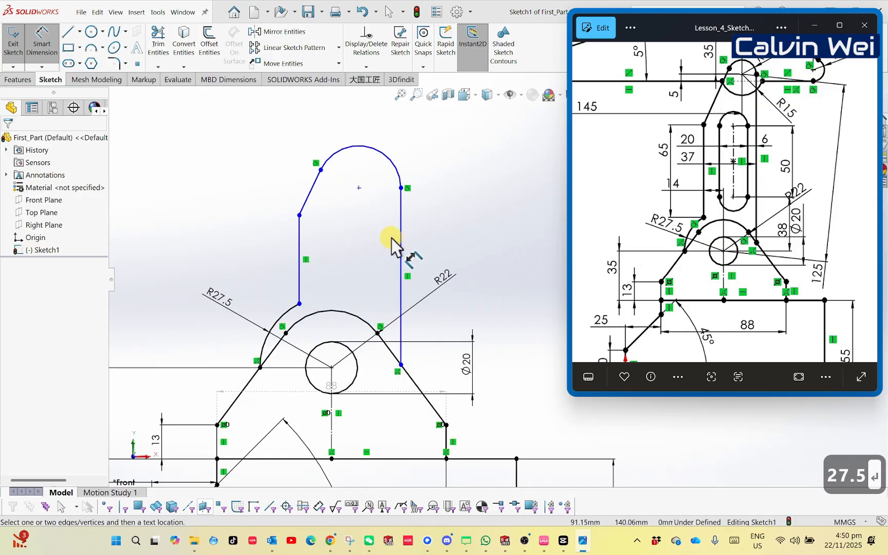
{"action": "left_click", "coordinate": [399, 246]}
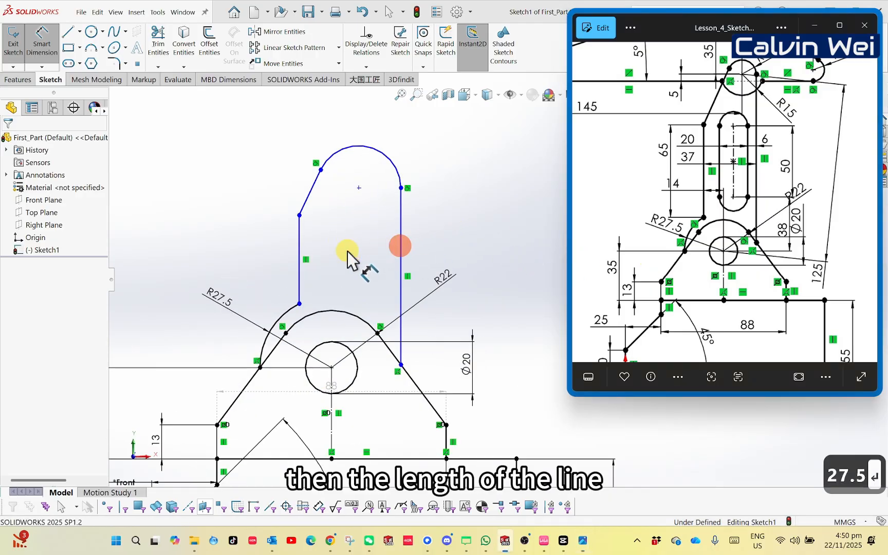
{"action": "left_click", "coordinate": [300, 247]}
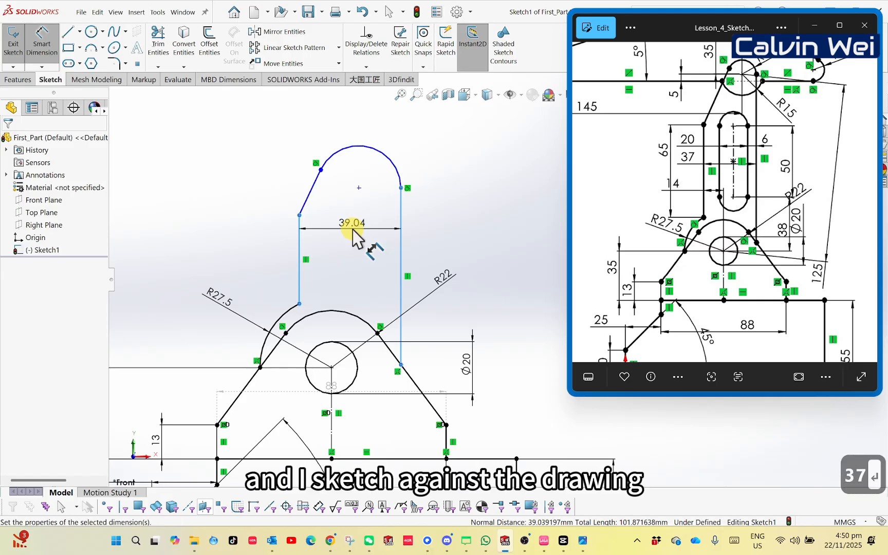
{"action": "left_click", "coordinate": [353, 236]}
{"action": "type", "text": "37"}
{"action": "key", "text": "Return"}
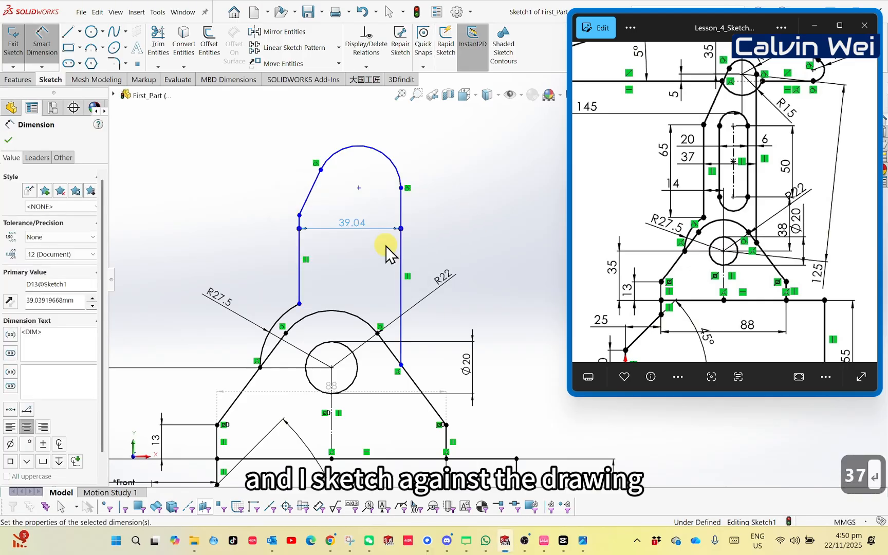
- Dimension the horizontal distance from the circle's center to the upper section's left vertical line and set it to 14 mm
{"action": "left_click", "coordinate": [353, 357]}
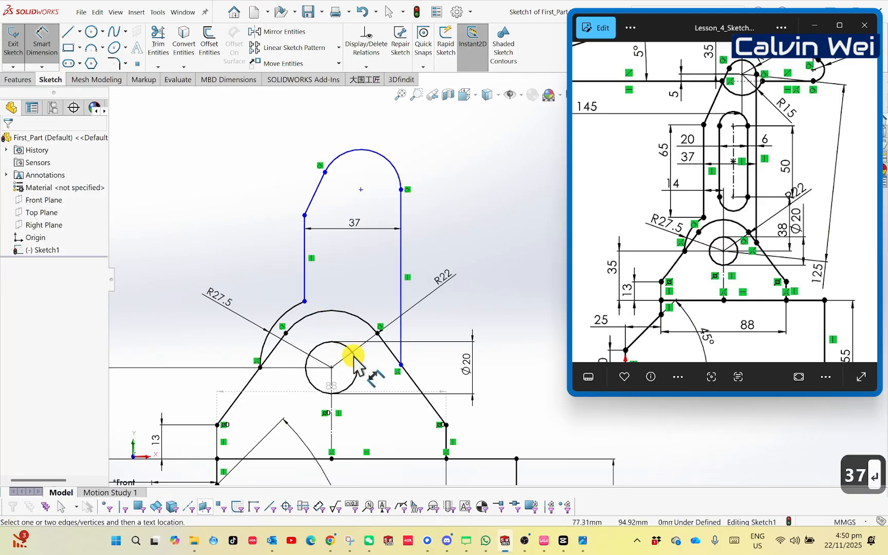
{"action": "left_click", "coordinate": [306, 240]}
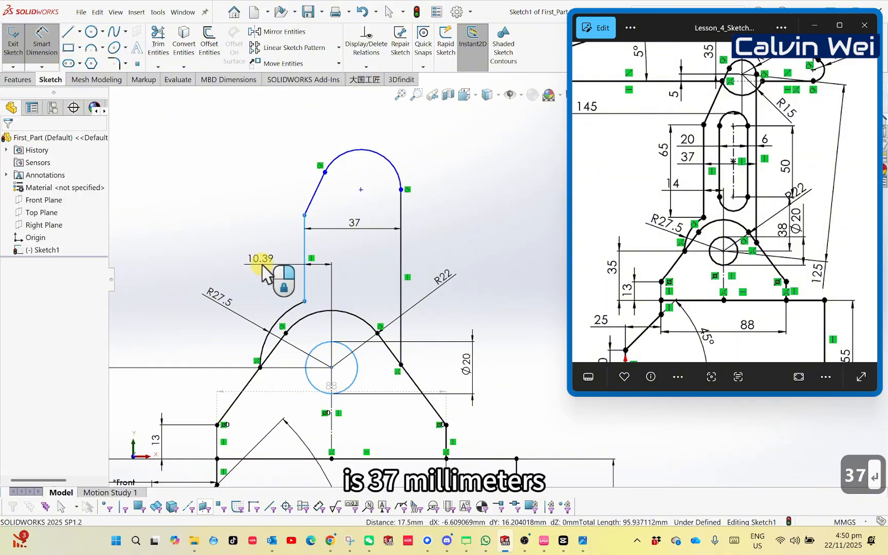
{"action": "left_click", "coordinate": [262, 265]}
{"action": "type", "text": "14"}
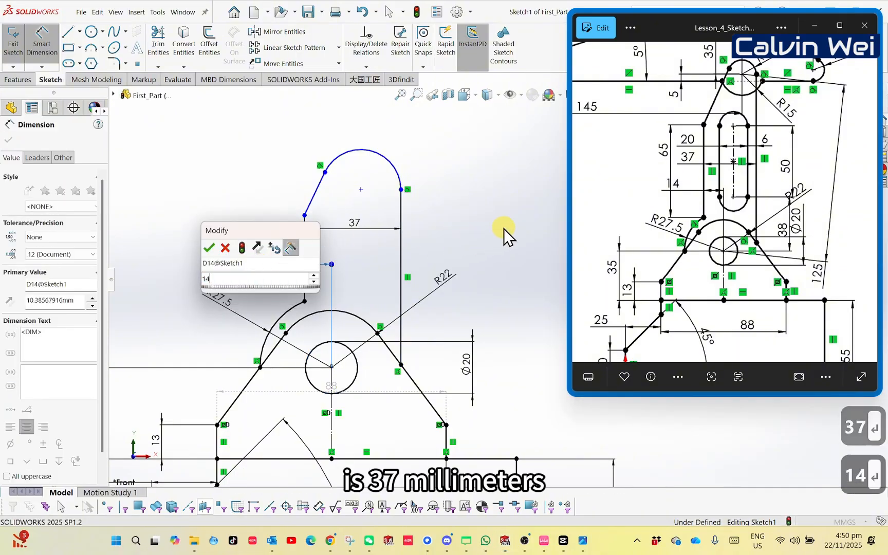
{"action": "key", "text": "Return"}
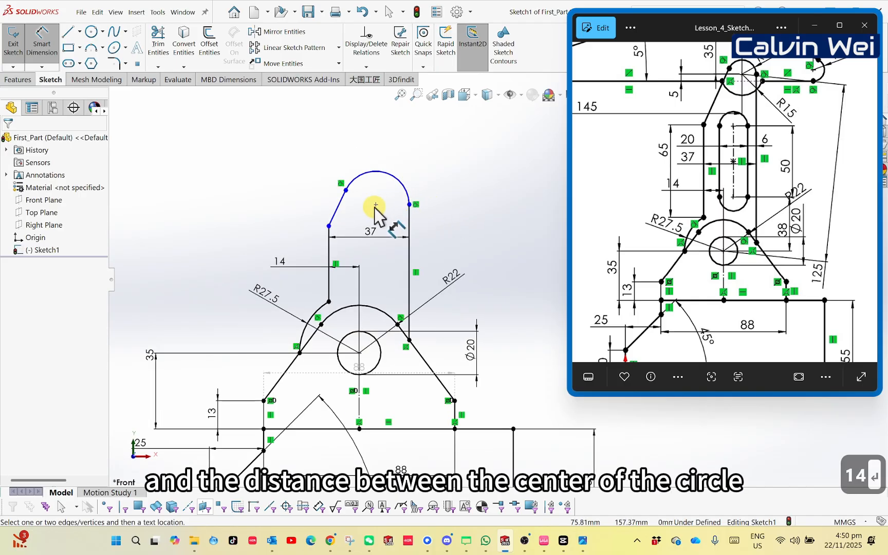
- Dimension the direct distance from the top arc's center to the circle's center and set it to 125 mm
{"action": "left_click", "coordinate": [376, 205]}
{"action": "left_click", "coordinate": [380, 357]}
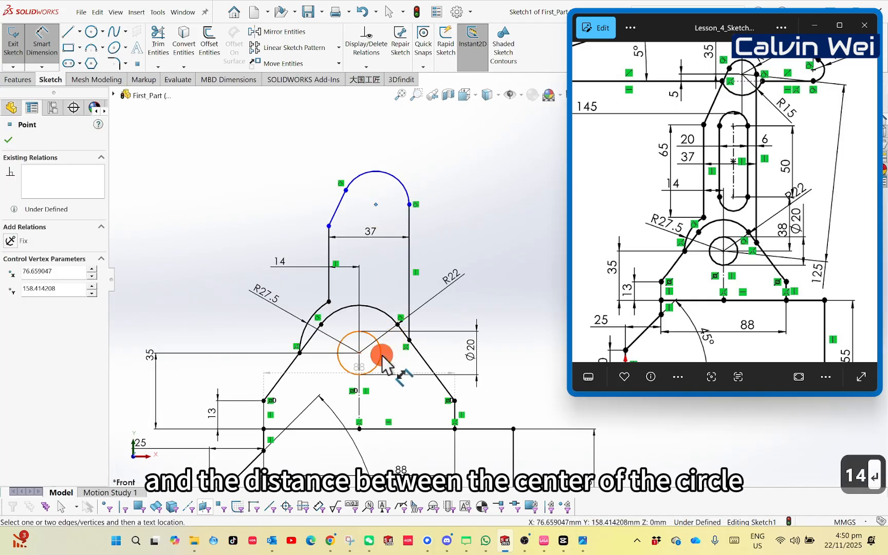
{"action": "left_click", "coordinate": [403, 386]}
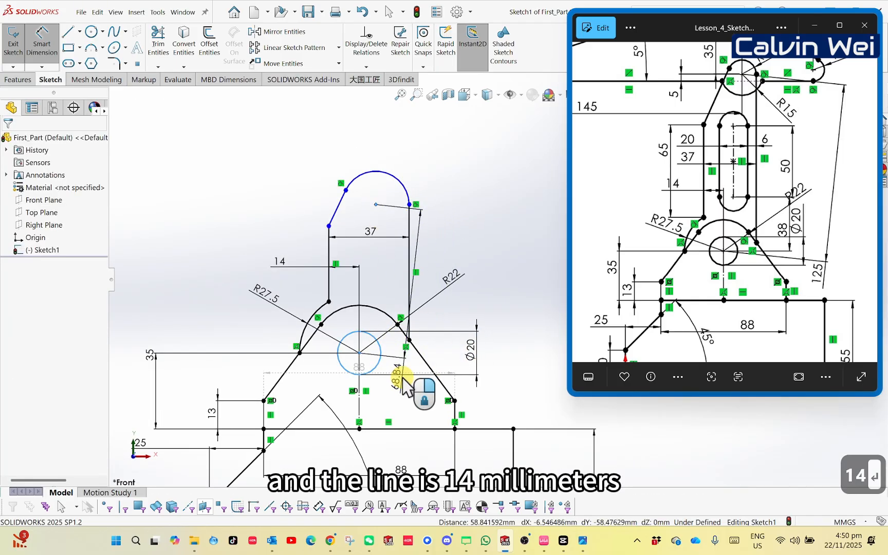
{"action": "type", "text": "125"}
{"action": "key", "text": "Return"}
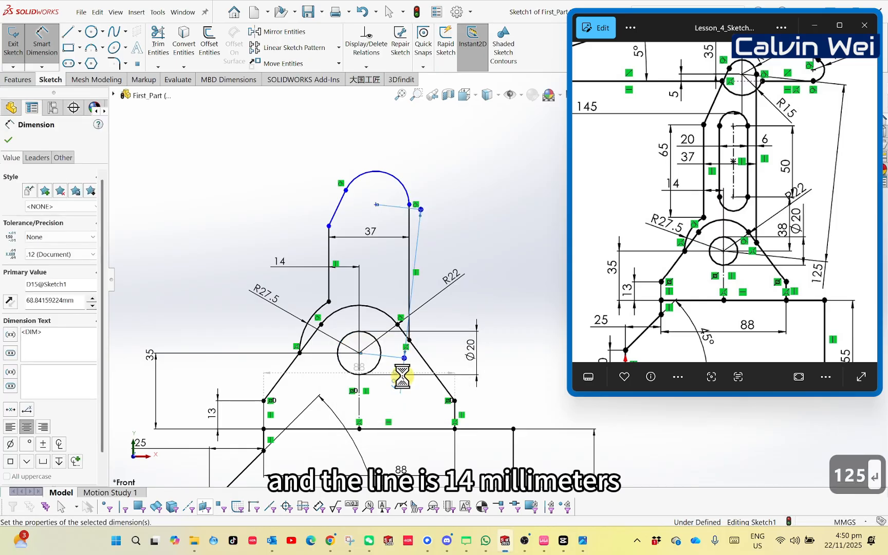
{"action": "key", "text": "Escape"}
- Dimension the length of the upper section's left vertical line between its two endpoints and set it to 65 mm
{"action": "scroll", "coordinate": [479, 187], "scroll_direction": "up", "scroll_amount": 3}
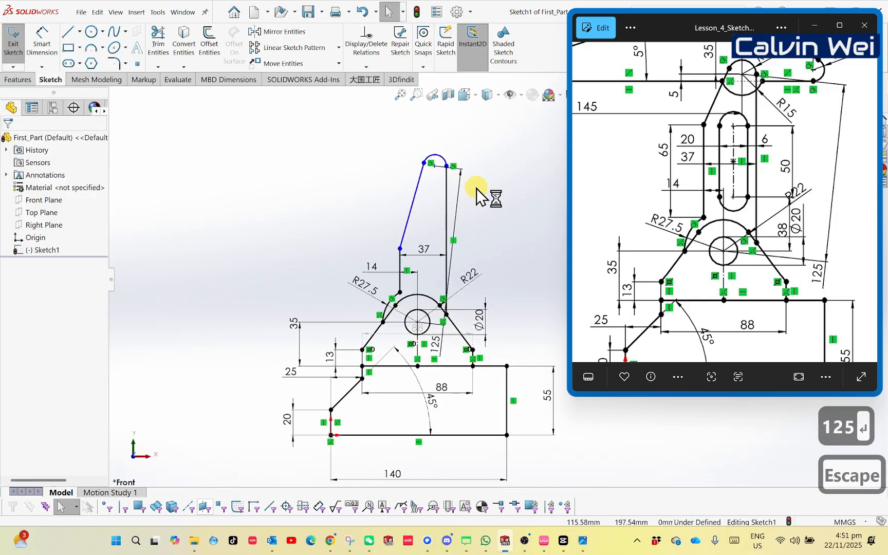
{"action": "middle_click_drag", "start_coordinate": [476, 187], "coordinate": [463, 211], "text": "ctrl"}
{"action": "scroll", "coordinate": [458, 196], "scroll_direction": "down", "scroll_amount": 2}
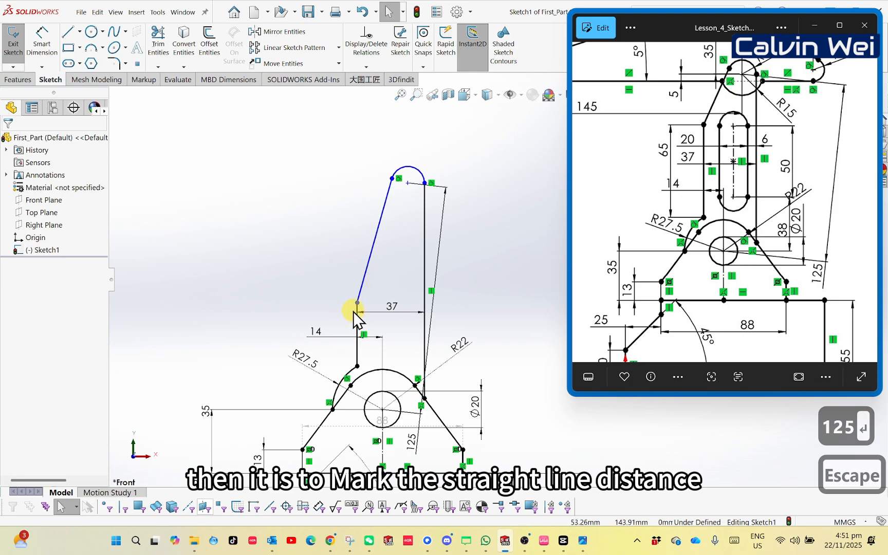
{"action": "right_click_drag", "start_coordinate": [300, 207], "coordinate": [297, 184]}
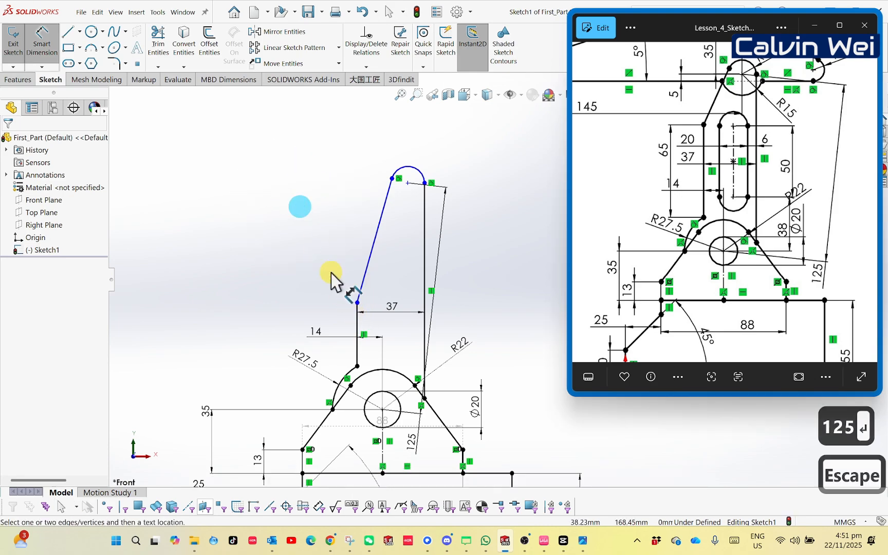
{"action": "left_click", "coordinate": [357, 302]}
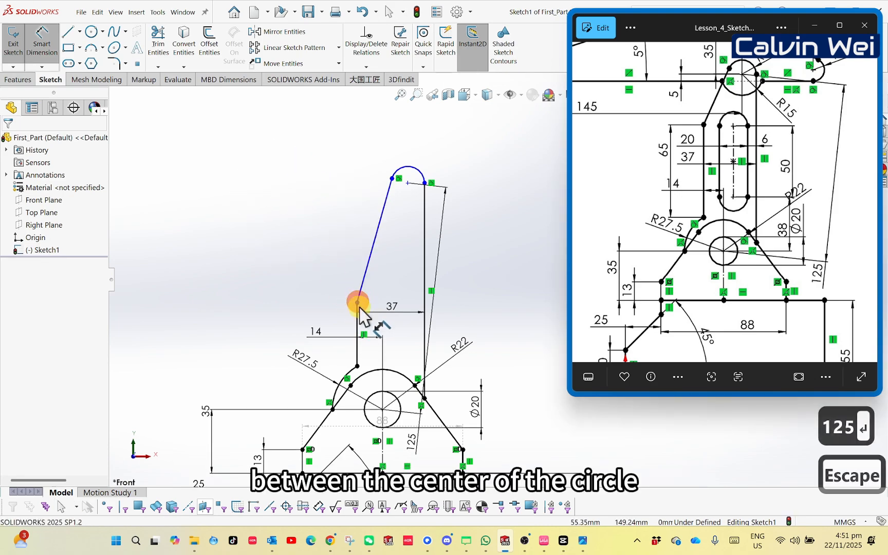
{"action": "left_click", "coordinate": [356, 360]}
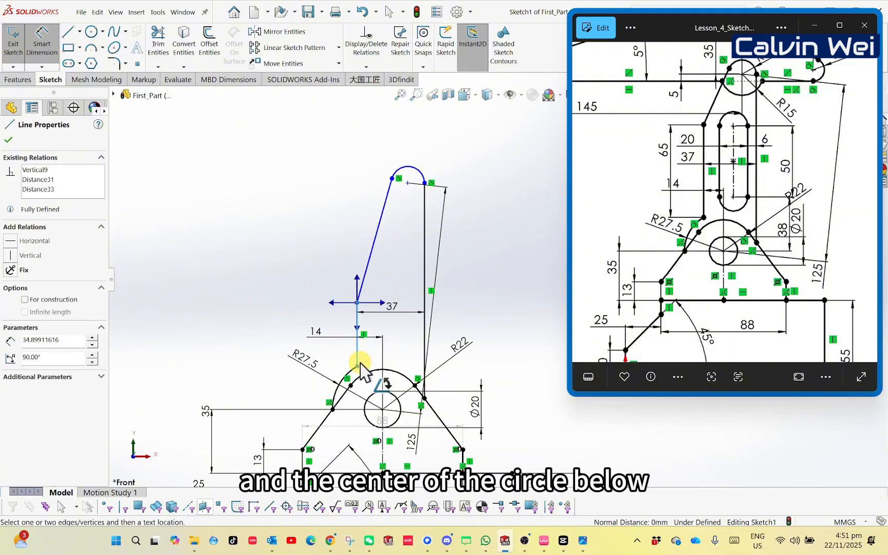
{"action": "key", "text": "Escape"}
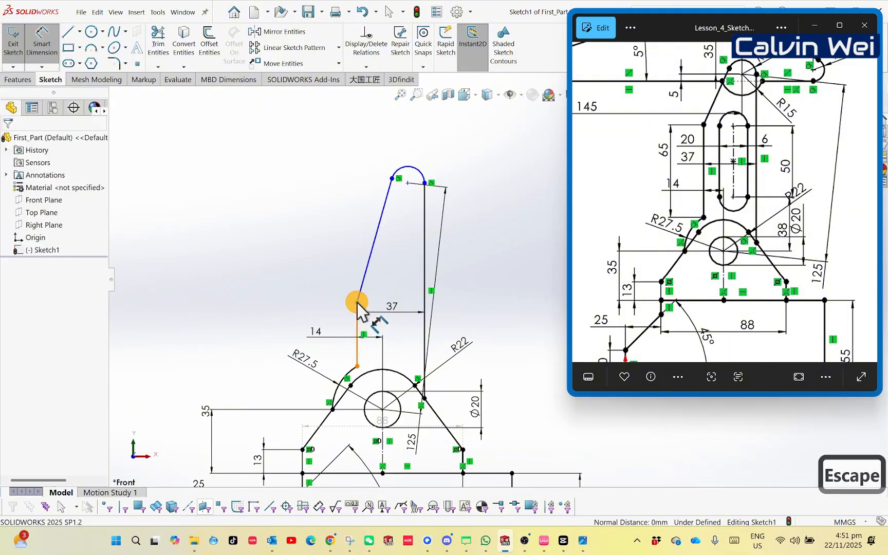
{"action": "left_click", "coordinate": [357, 303]}
{"action": "left_click", "coordinate": [358, 366]}
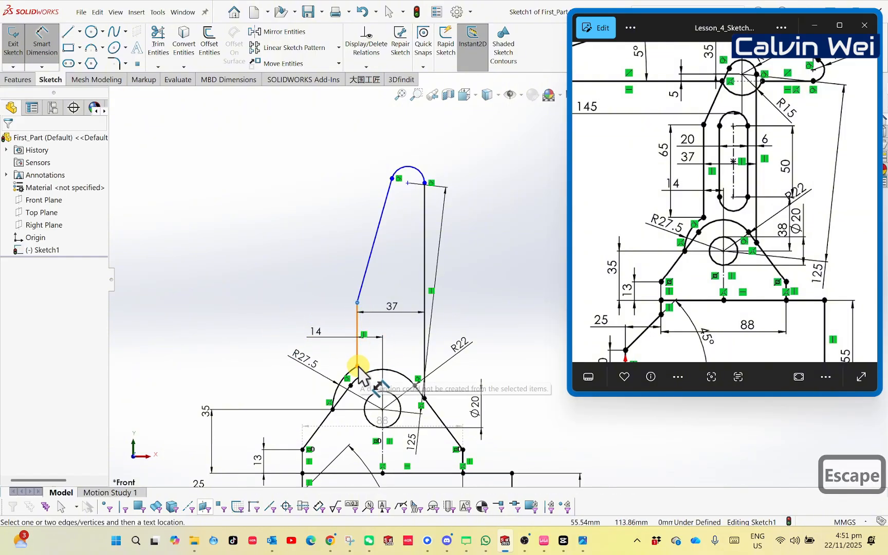
{"action": "left_click", "coordinate": [329, 355]}
{"action": "type", "text": "65"}
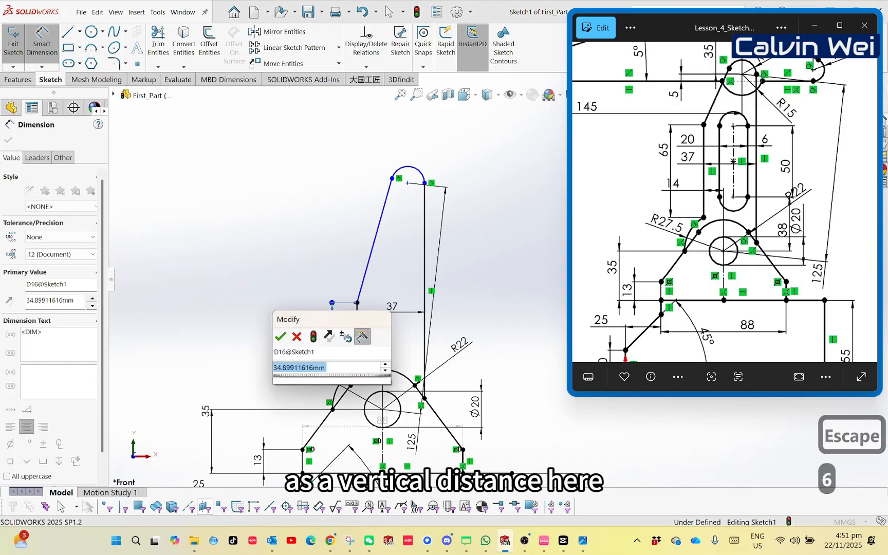
{"action": "key", "text": "Return"}
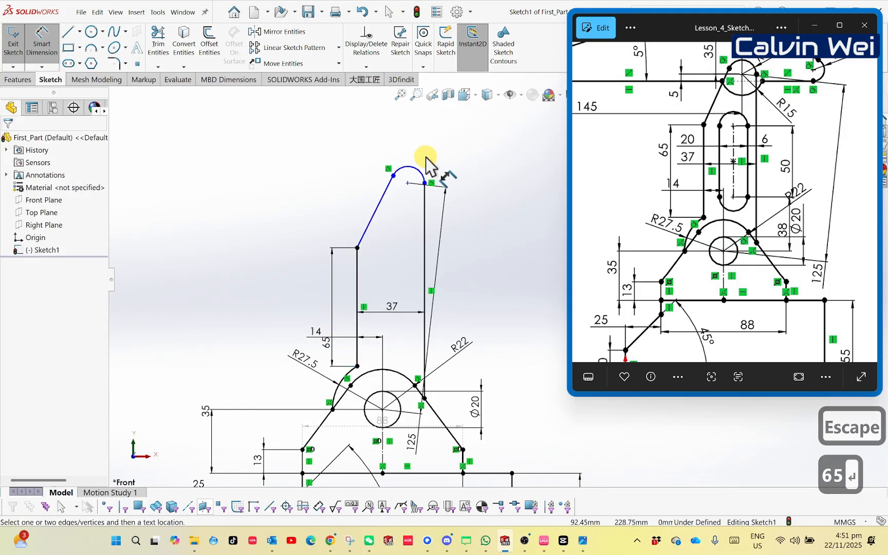
- Dimension the radius of the top arc and set it to 10 mm
{"action": "left_click", "coordinate": [411, 171]}
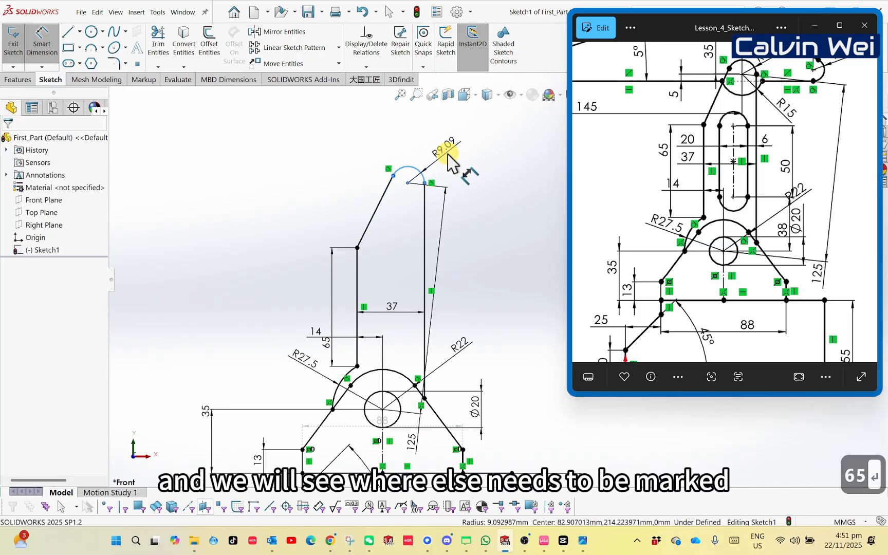
{"action": "type", "text": "0"}
{"action": "key", "text": "Return"}
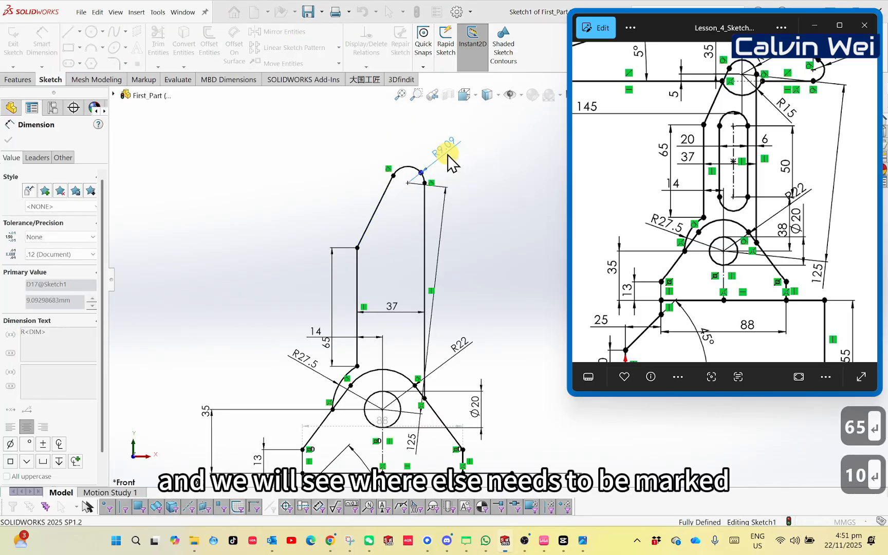
{"action": "key", "text": "Escape"}
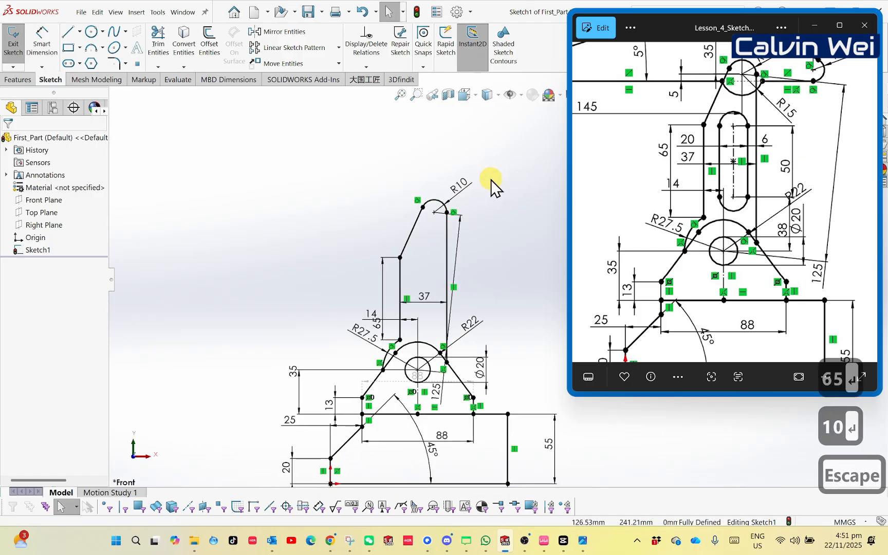
{"action": "scroll", "coordinate": [453, 214], "scroll_direction": "down", "scroll_amount": 5}
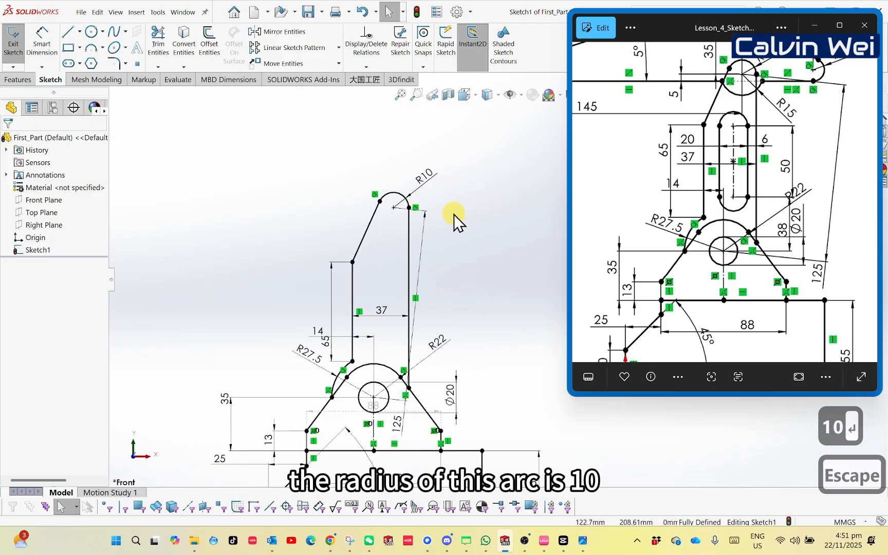
{"action": "key", "text": "Escape"}
- Draw a larger Centerpoint Arc around the R10 arc's center, sweeping about 175° below it from the left side to the right
{"action": "middle_click_drag", "start_coordinate": [446, 198], "coordinate": [449, 218], "text": "ctrl"}
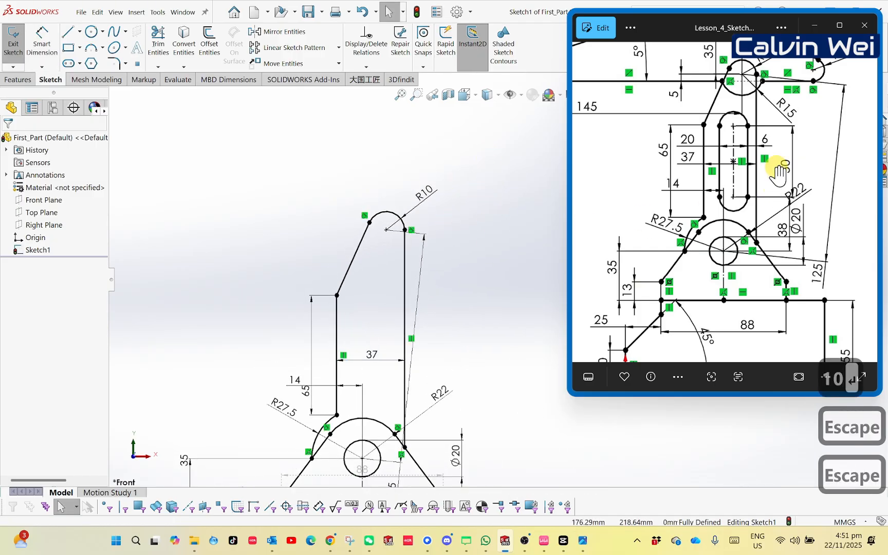
{"action": "scroll", "coordinate": [761, 163], "scroll_direction": "up", "scroll_amount": 1}
{"action": "mouse_move", "coordinate": [731, 164]}
{"action": "left_mouse_down"}
{"action": "mouse_move", "coordinate": [737, 254]}
{"action": "mouse_move", "coordinate": [759, 269]}
{"action": "mouse_move", "coordinate": [734, 266]}
{"action": "left_mouse_up"}
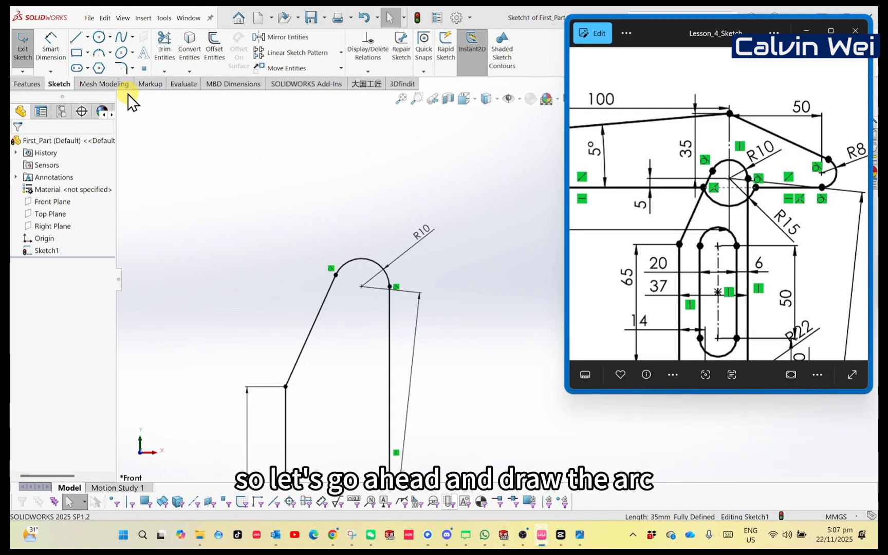
{"action": "left_click", "coordinate": [109, 53]}
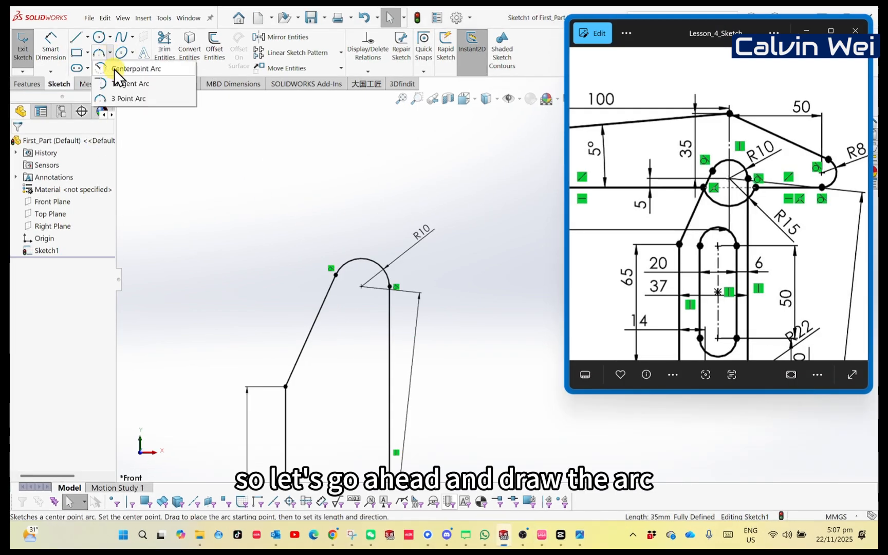
{"action": "left_click", "coordinate": [114, 69]}
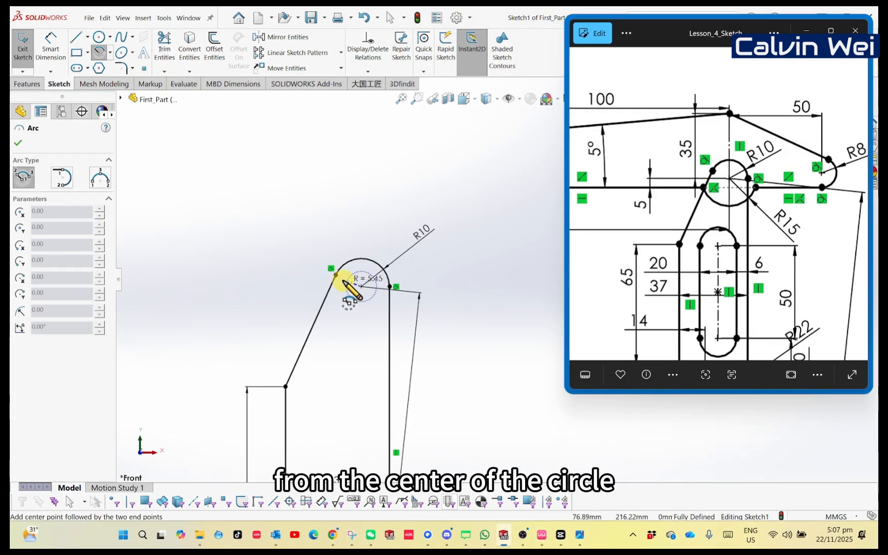
{"action": "left_click", "coordinate": [304, 279]}
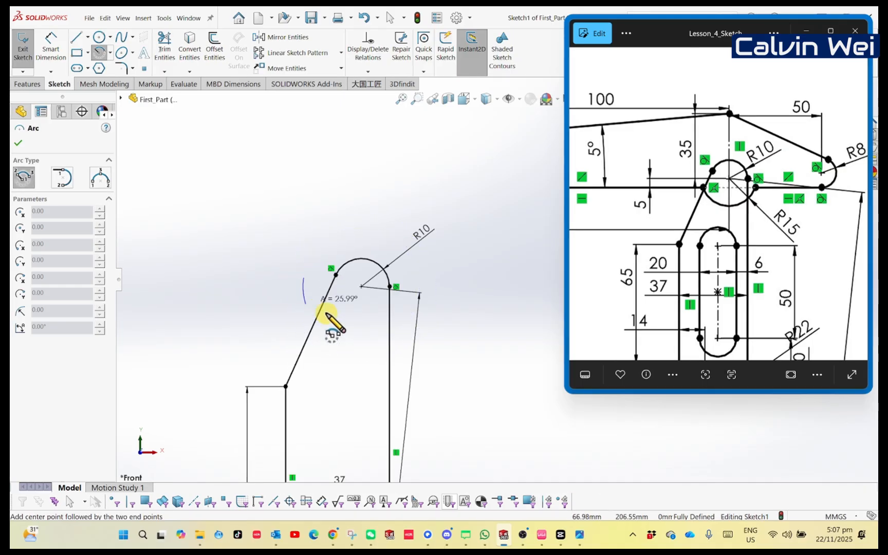
{"action": "left_click", "coordinate": [419, 294]}
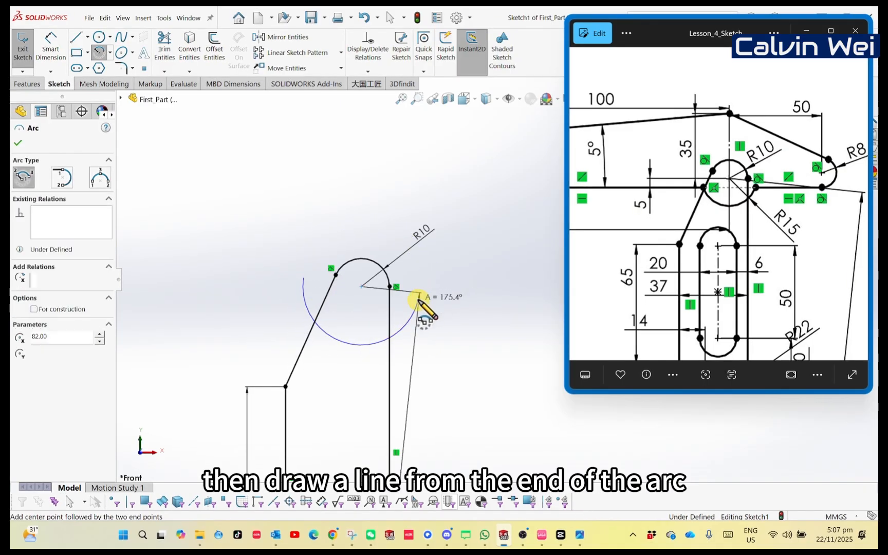
{"action": "key", "text": "Escape"}
- Draw a horizontal line outward to the right from the new lower arc's right endpoint
{"action": "right_click_drag", "start_coordinate": [431, 250], "coordinate": [381, 257]}
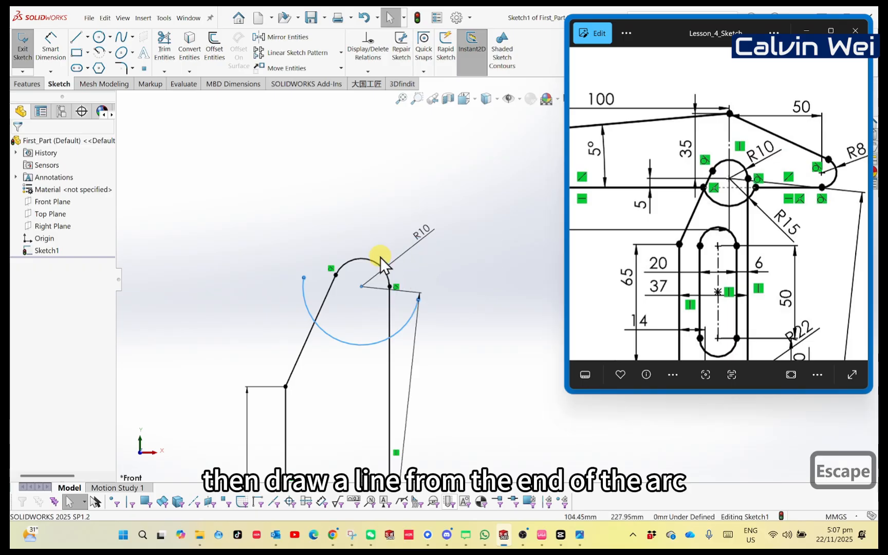
{"action": "left_click", "coordinate": [418, 299]}
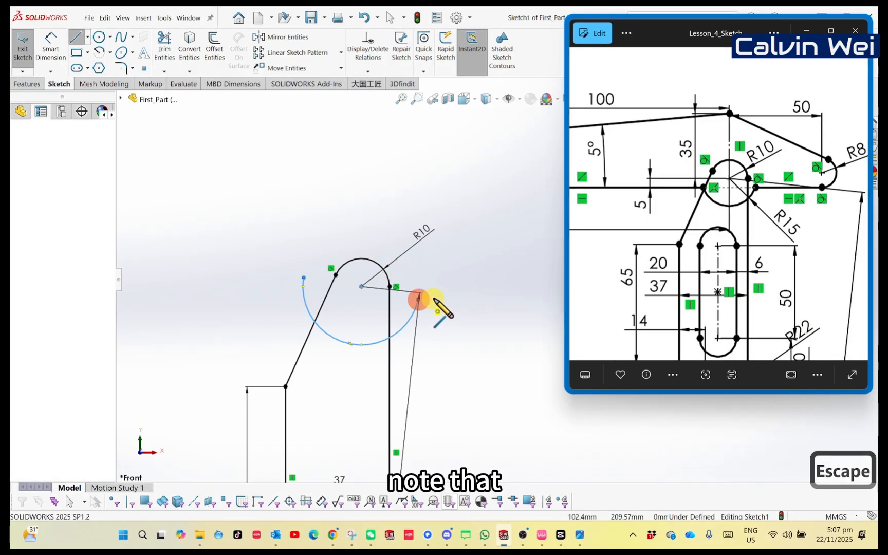
{"action": "left_click", "coordinate": [501, 299]}
{"action": "key", "text": "Escape"}
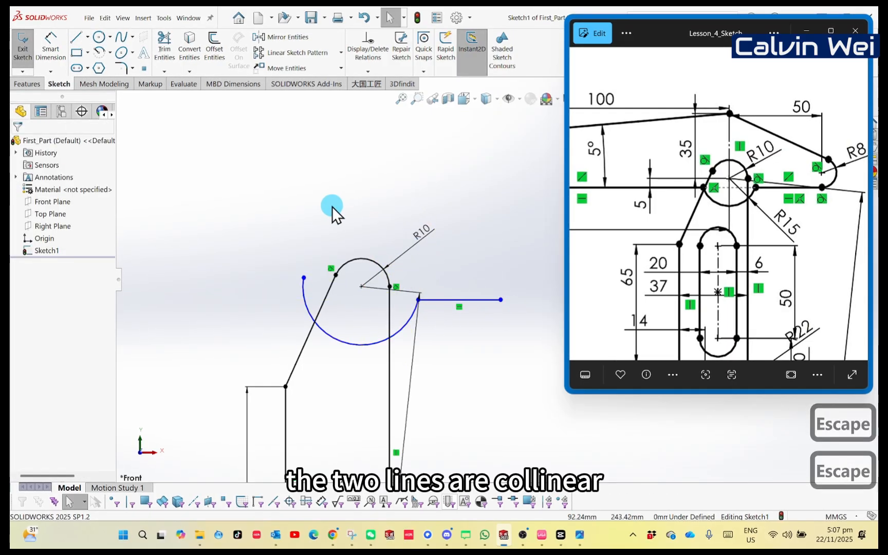
- Draw a horizontal line outward to the left from the larger lower arc's left endpoint
{"action": "right_click_drag", "start_coordinate": [333, 206], "coordinate": [297, 218]}
{"action": "left_click", "coordinate": [305, 277]}
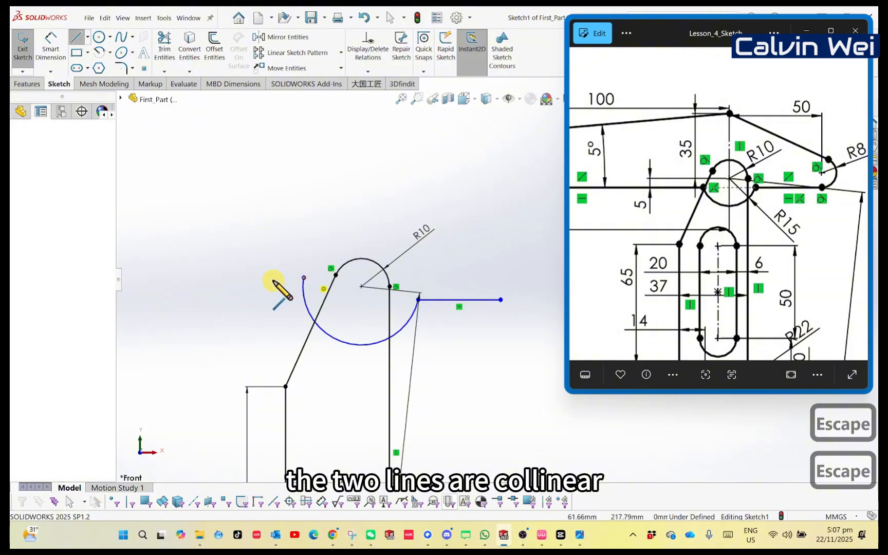
{"action": "left_click", "coordinate": [248, 277]}
{"action": "key", "text": "Escape"}
{"action": "key", "text": "Escape"}
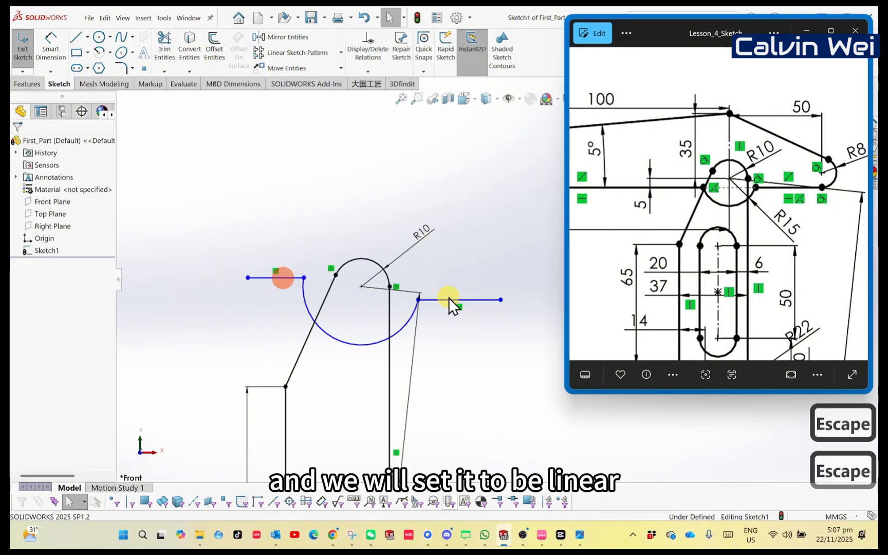
- Make the horizontal lines on both sides of the larger lower arc collinear
{"action": "left_click", "coordinate": [483, 301], "text": "ctrl"}
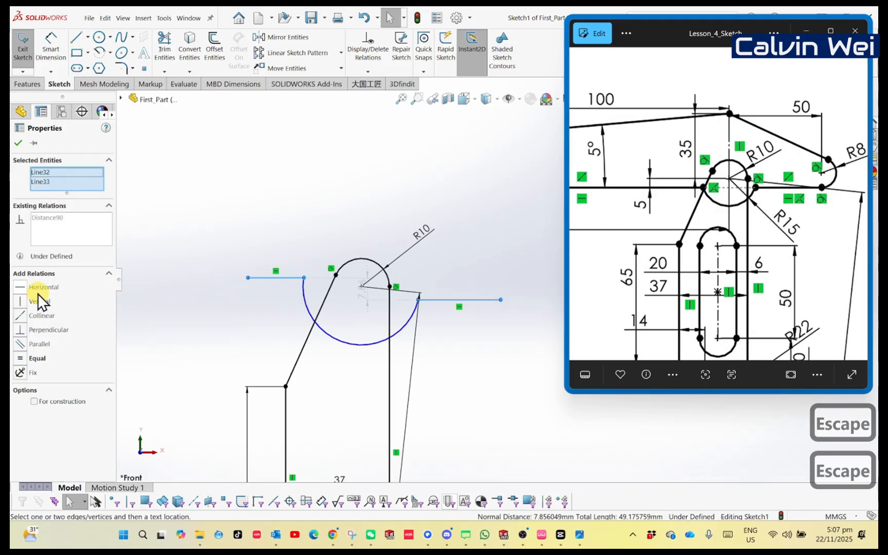
{"action": "left_click", "coordinate": [18, 316]}
{"action": "left_click", "coordinate": [348, 224]}
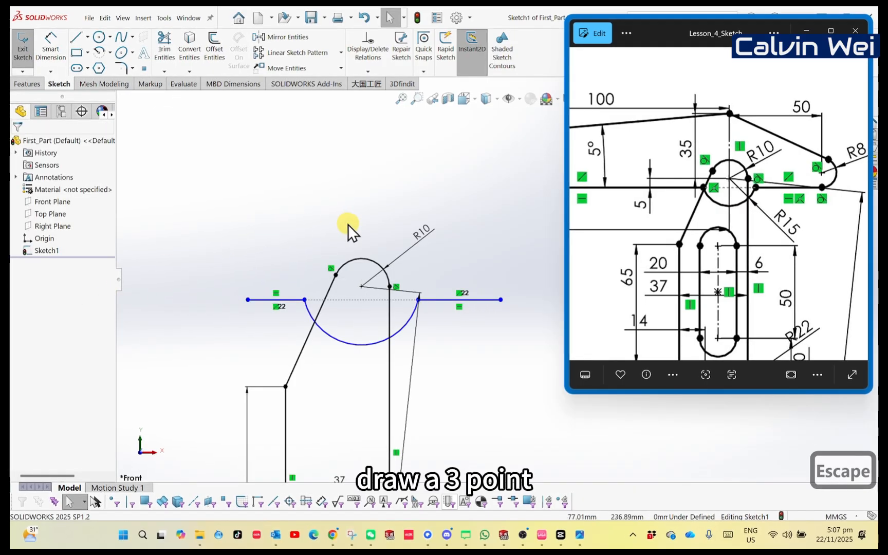
- Draw a 3 Point Arc bulging outward from the right horizontal line's free endpoint up to a point above it
{"action": "mouse_move", "coordinate": [265, 198]}
{"action": "right_mouse_down"}
{"action": "mouse_move", "coordinate": [255, 190]}
{"action": "mouse_move", "coordinate": [277, 190]}
{"action": "right_mouse_up"}
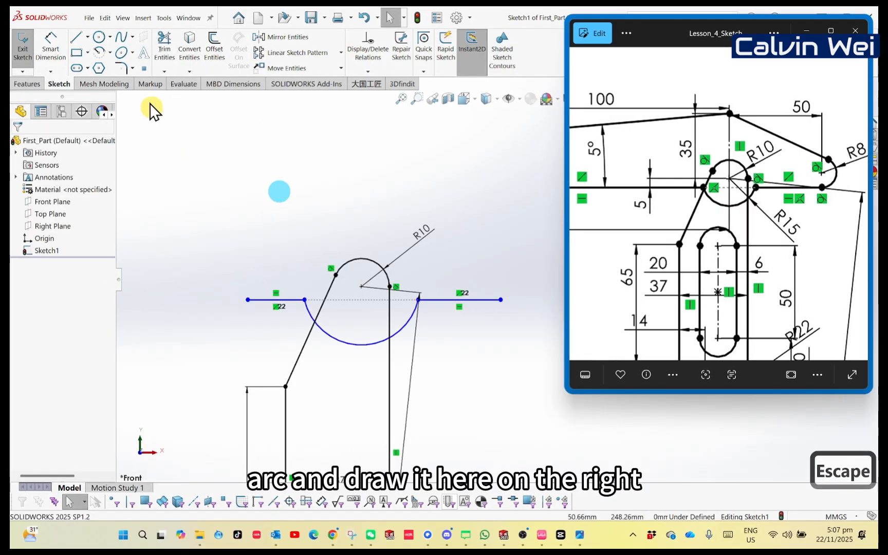
{"action": "left_click", "coordinate": [110, 52]}
{"action": "left_click", "coordinate": [125, 100]}
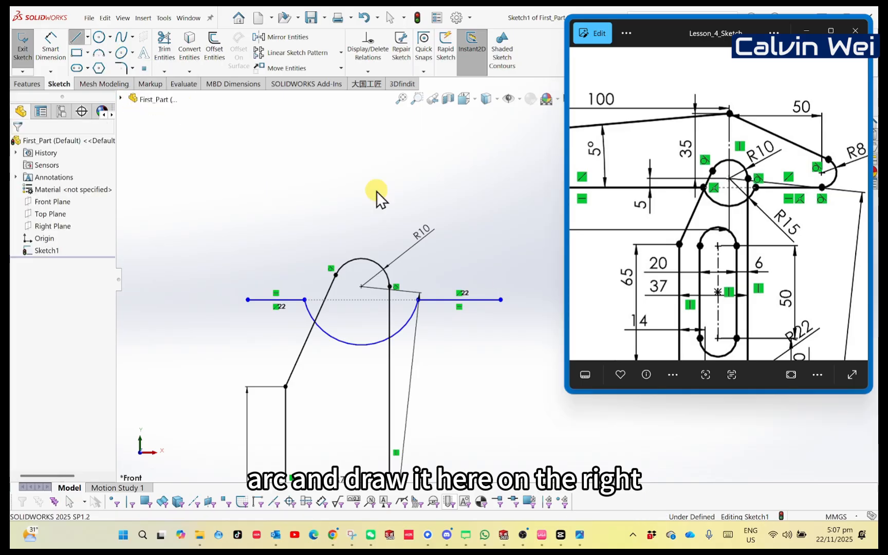
{"action": "left_click", "coordinate": [501, 300]}
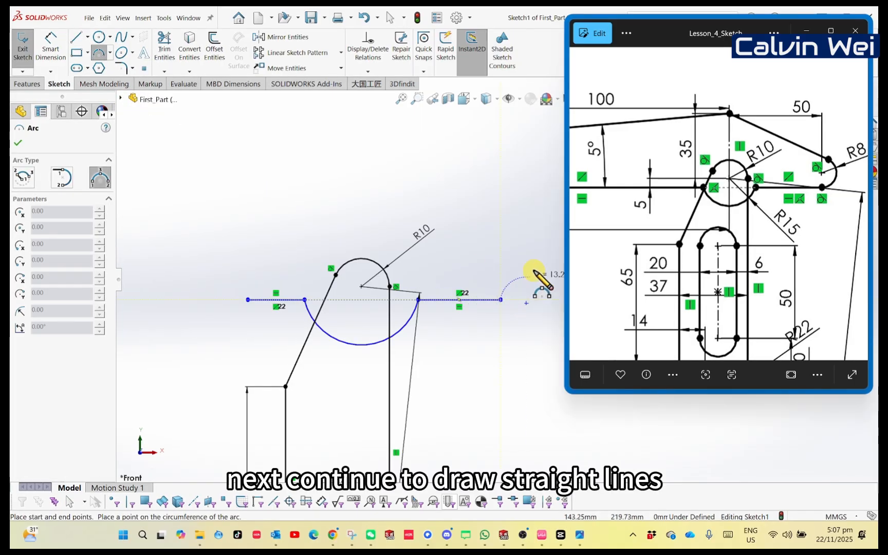
{"action": "left_click", "coordinate": [536, 252]}
{"action": "key", "text": "Escape"}
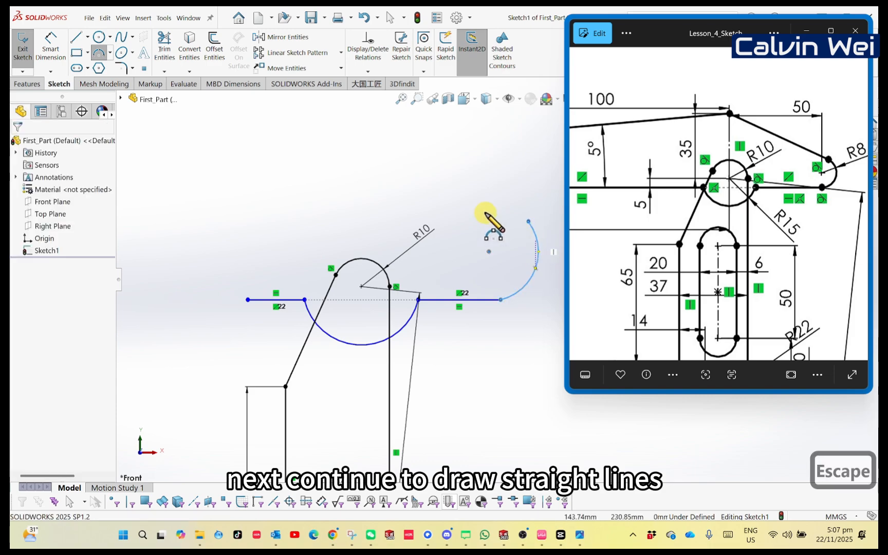
- Draw two connected lines from the new arc's upper endpoint: one up to an apex above the R10 arc's center, the other sloping down to the left
{"action": "right_click_drag", "start_coordinate": [315, 165], "coordinate": [277, 167]}
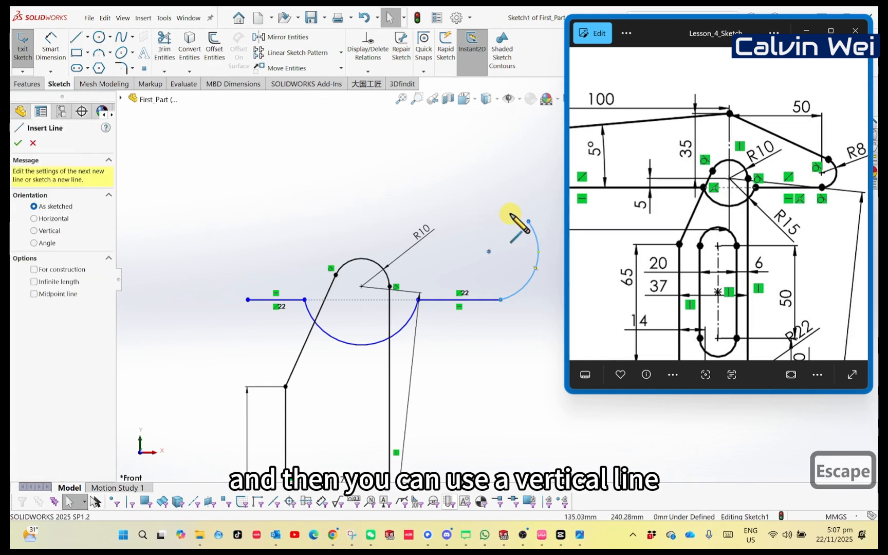
{"action": "left_click", "coordinate": [529, 221]}
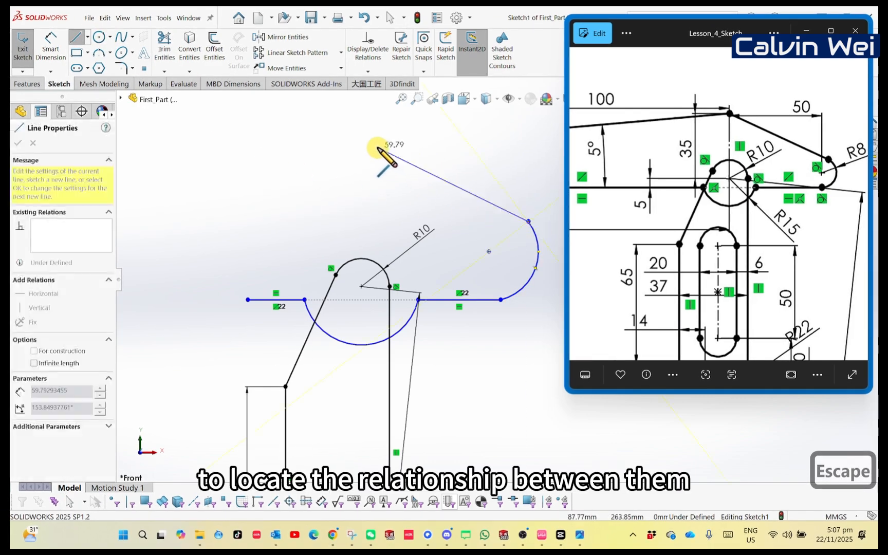
{"action": "left_click", "coordinate": [362, 142]}
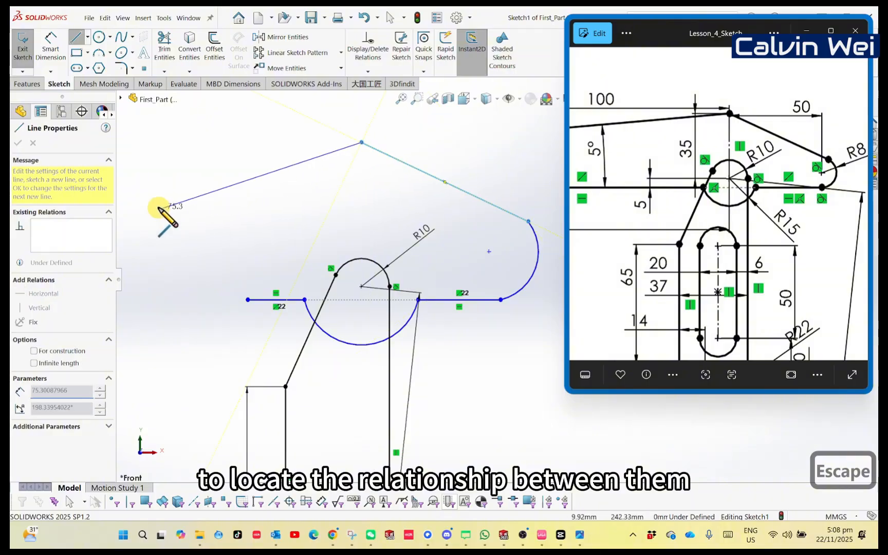
{"action": "left_click", "coordinate": [140, 196]}
{"action": "key", "text": "Escape"}
- Draw a vertical line from the head's apex down to the R10 arc's center
{"action": "right_click_drag", "start_coordinate": [325, 190], "coordinate": [287, 188]}
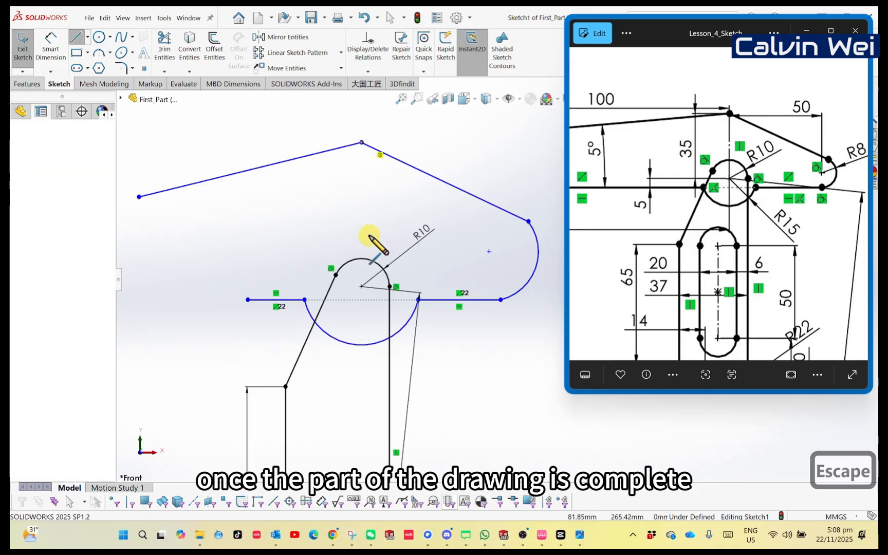
{"action": "left_click", "coordinate": [362, 286]}
{"action": "key", "text": "Escape"}
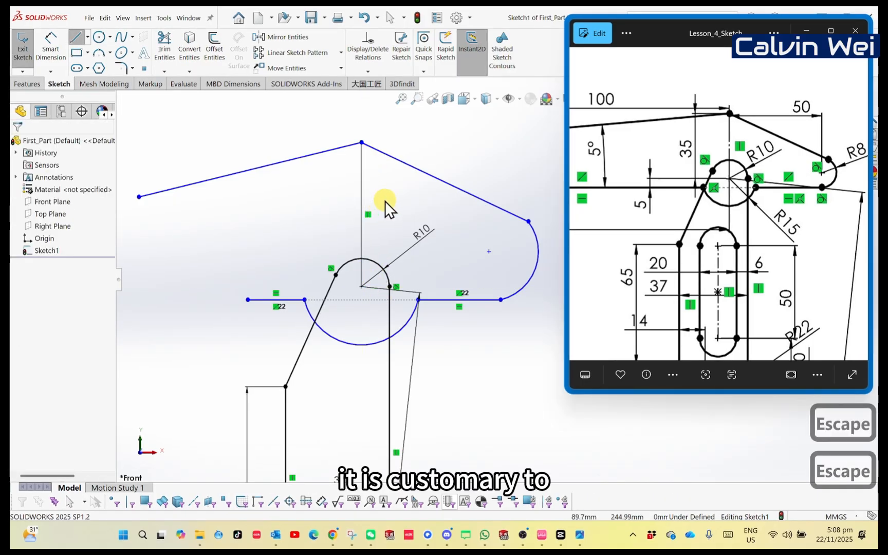
- Make the right end arc tangent to the horizontal line below it and to the sloping line above it
{"action": "left_click", "coordinate": [495, 288]}
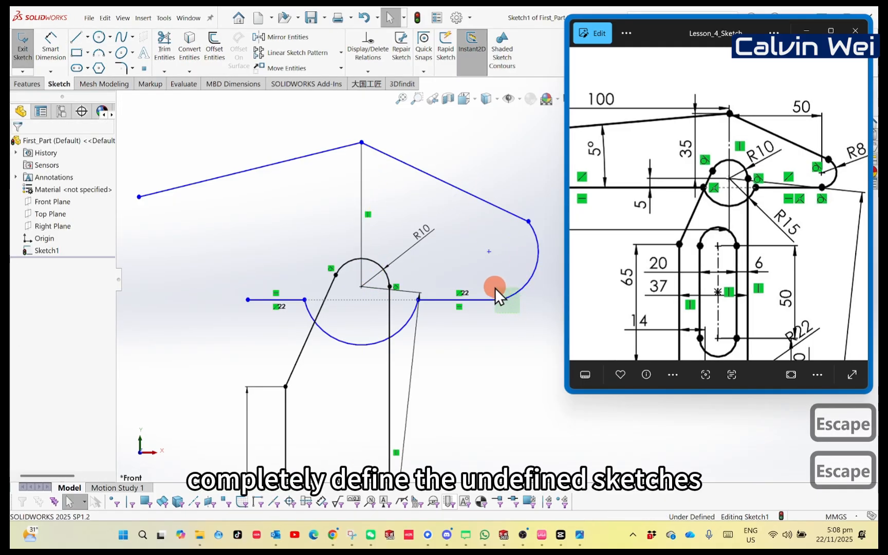
{"action": "left_click", "coordinate": [516, 231]}
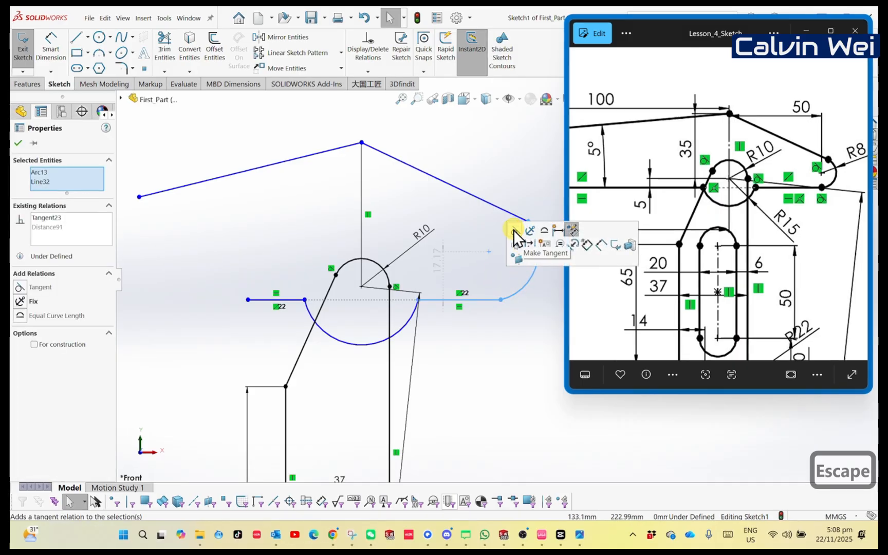
{"action": "key", "text": "Escape"}
{"action": "scroll", "coordinate": [498, 208], "scroll_direction": "up", "scroll_amount": 2}
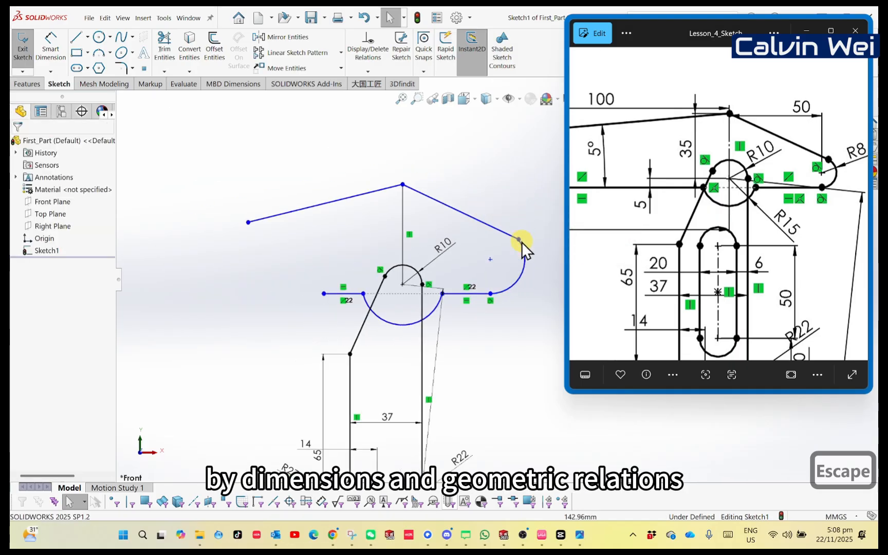
{"action": "left_click_drag", "start_coordinate": [544, 243], "coordinate": [499, 215]}
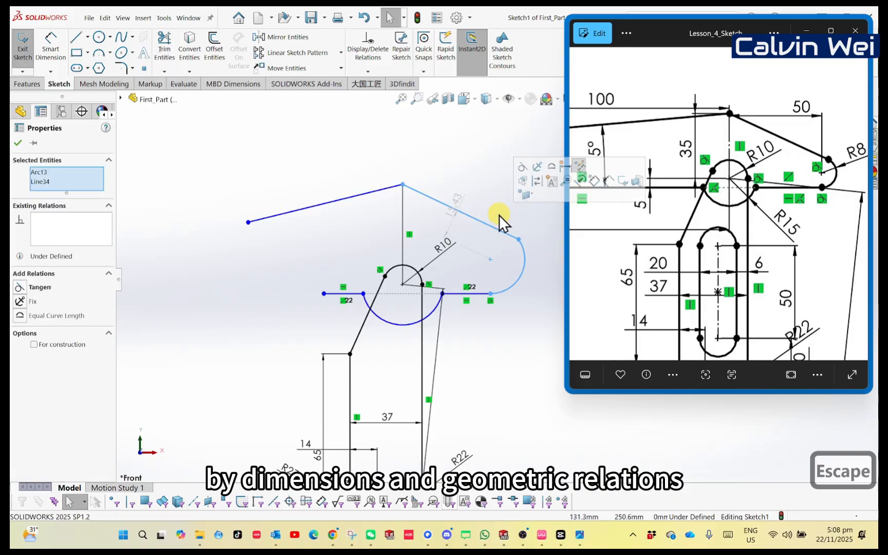
{"action": "left_click", "coordinate": [523, 167]}
{"action": "key", "text": "Escape"}
- Dimension the length of the vertical line between the apex and the R10 arc's center and set it to 35 mm
{"action": "middle_click_drag", "start_coordinate": [491, 206], "coordinate": [448, 214], "text": "ctrl"}
{"action": "right_click_drag", "start_coordinate": [477, 182], "coordinate": [485, 152]}
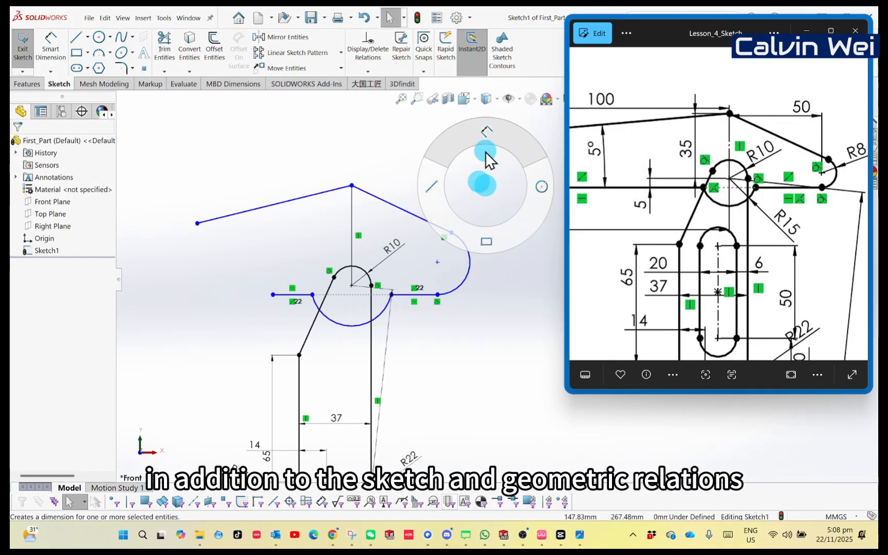
{"action": "left_click", "coordinate": [351, 217]}
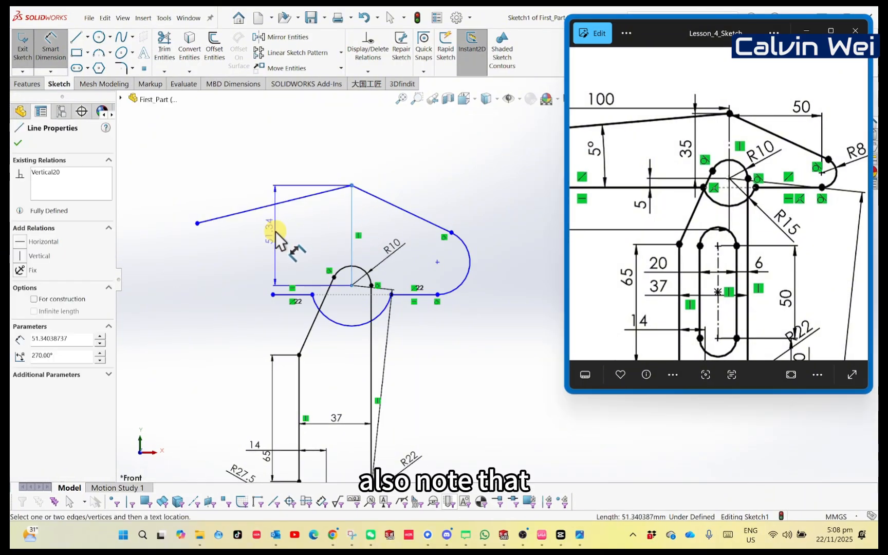
{"action": "left_click", "coordinate": [278, 232]}
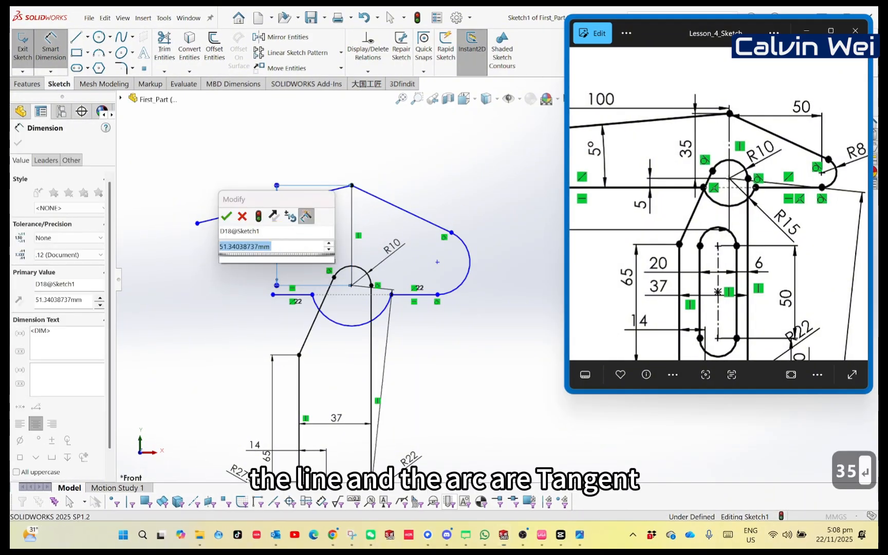
{"action": "key", "text": "Return"}
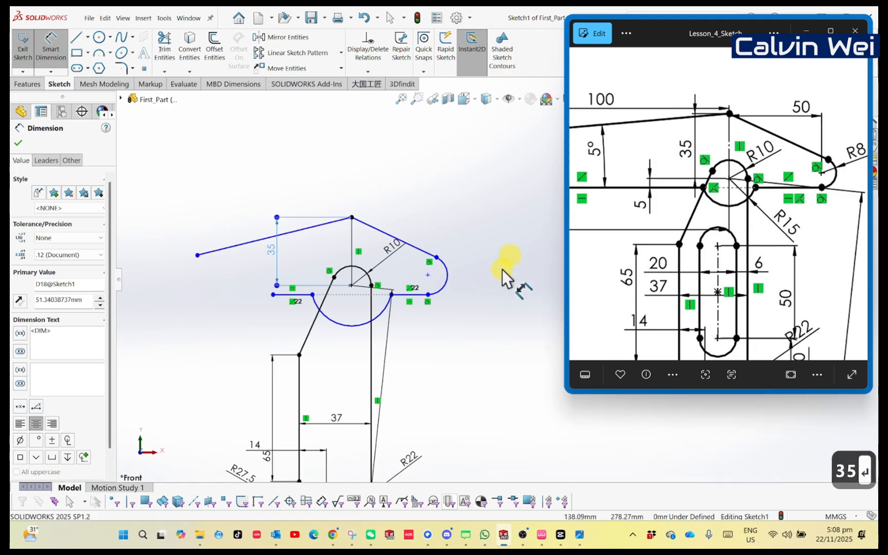
- Dimension the radius of the right end arc and set it to 8 mm
{"action": "left_click", "coordinate": [448, 280]}
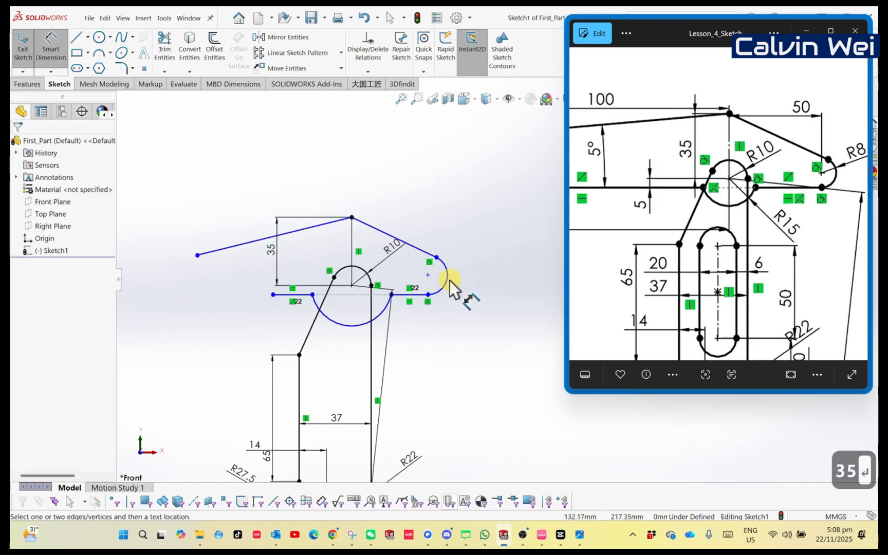
{"action": "left_click", "coordinate": [479, 290]}
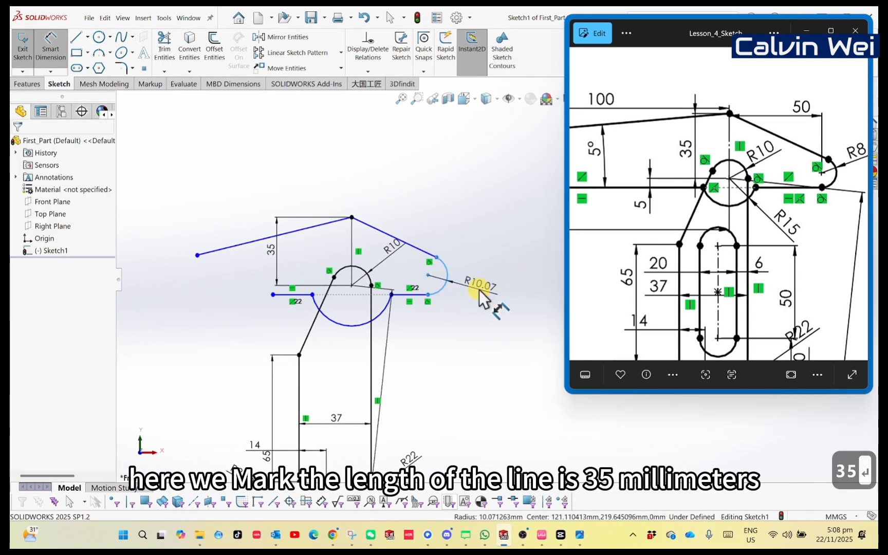
{"action": "type", "text": "8"}
{"action": "key", "text": "Return"}
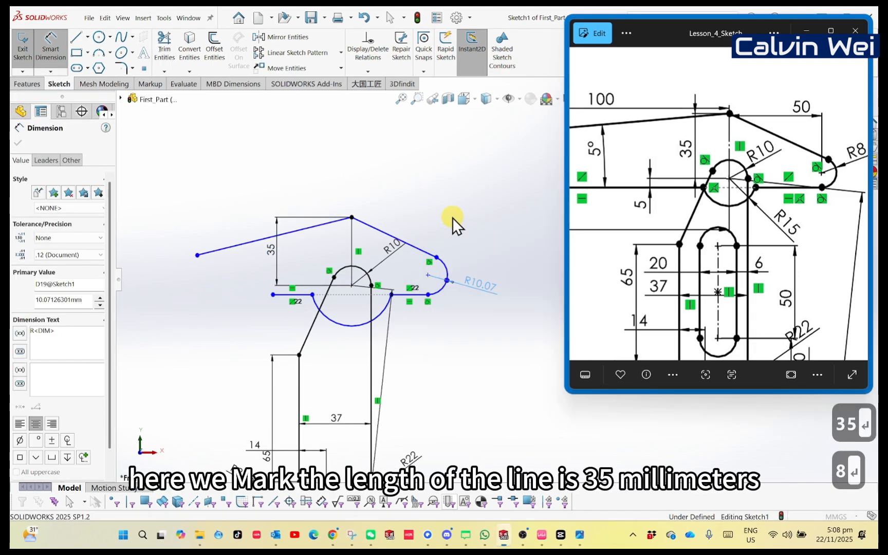
- Dimension the vertical distance between the R10 arc's center and the left horizontal line and set it to 5 mm
{"action": "scroll", "coordinate": [374, 297], "scroll_direction": "down", "scroll_amount": 5}
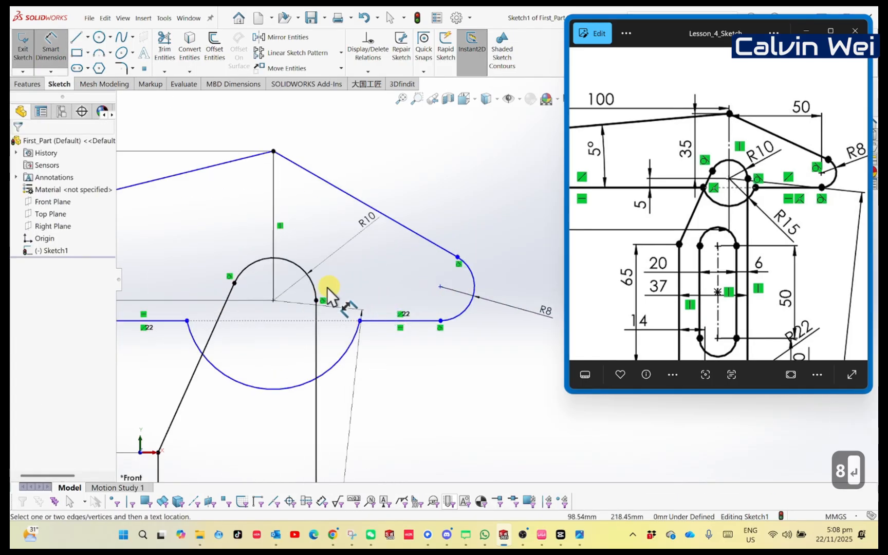
{"action": "left_click", "coordinate": [257, 301]}
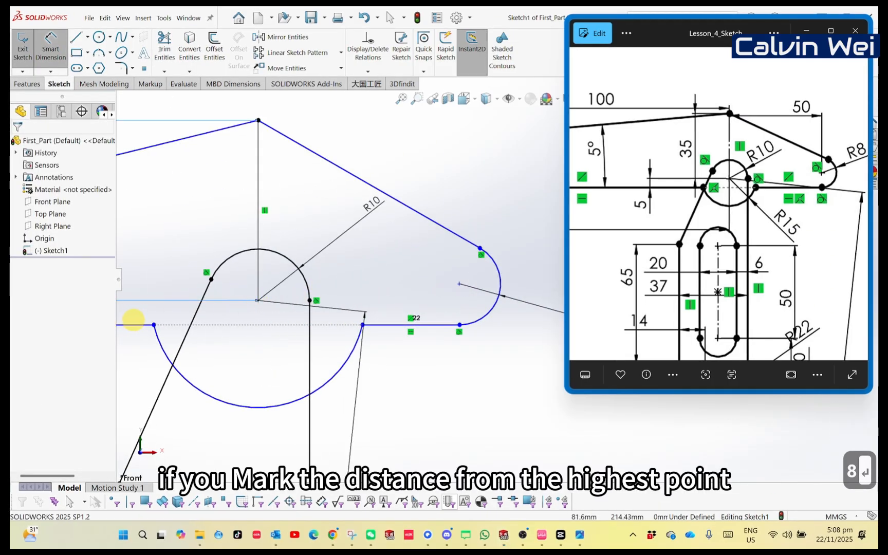
{"action": "left_click", "coordinate": [136, 323]}
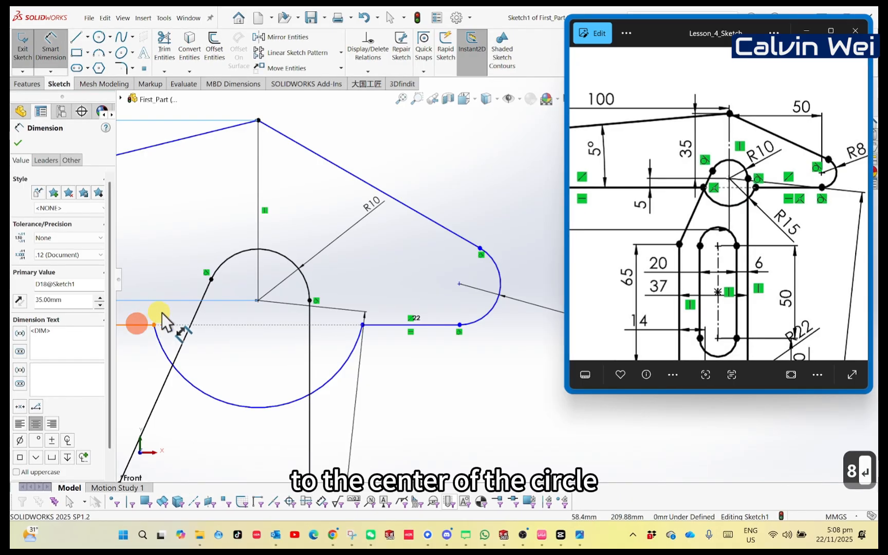
{"action": "left_click", "coordinate": [258, 301]}
{"action": "left_click", "coordinate": [166, 262]}
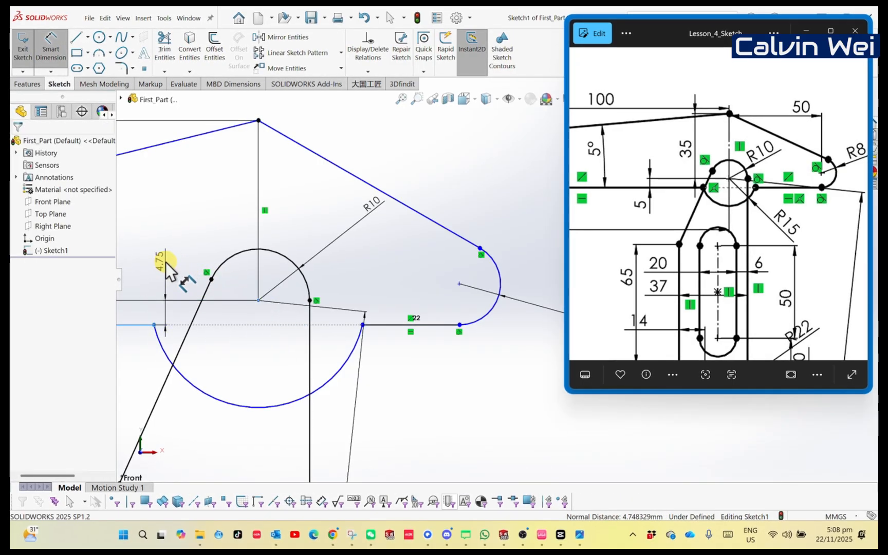
{"action": "type", "text": "5"}
{"action": "key", "text": "Return"}
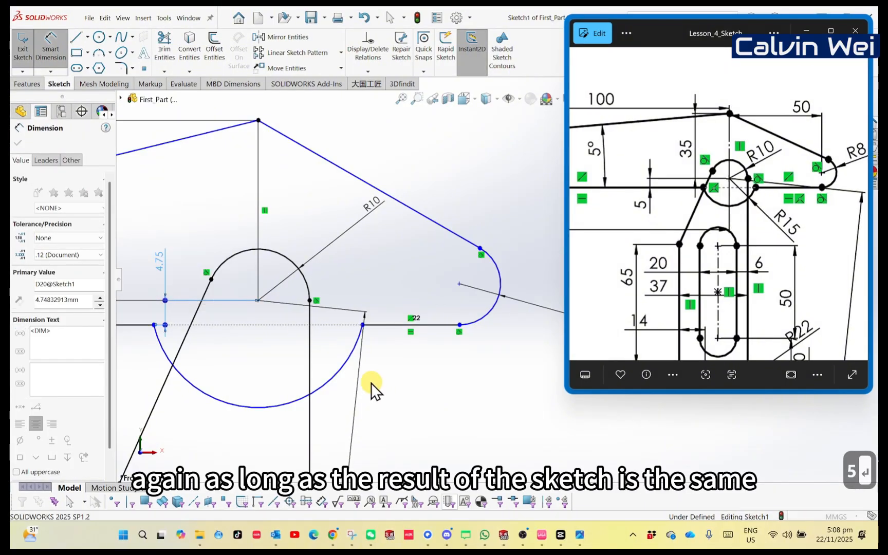
- Dimension the radius of the larger lower arc and set it to 15 mm
{"action": "left_click_drag", "start_coordinate": [344, 370], "coordinate": [407, 406]}
{"action": "left_click", "coordinate": [407, 406]}
{"action": "type", "text": "15"}
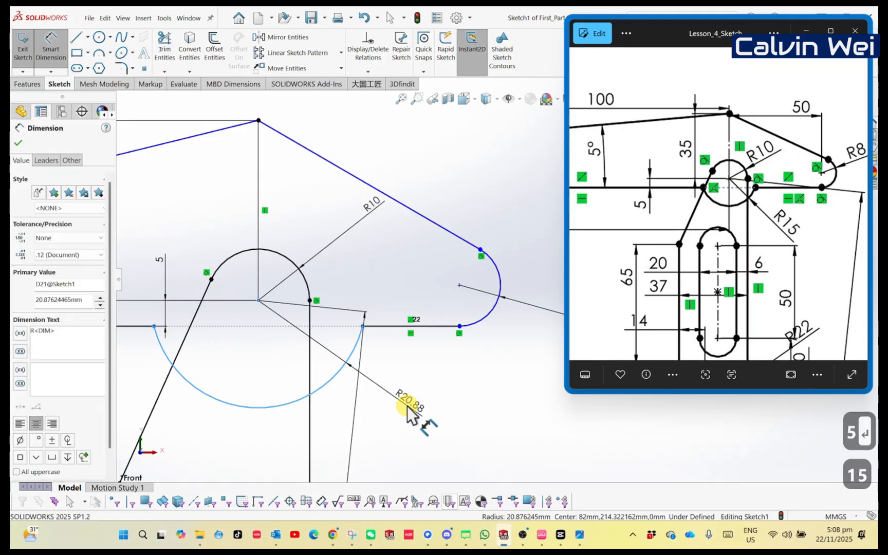
{"action": "key", "text": "Return"}
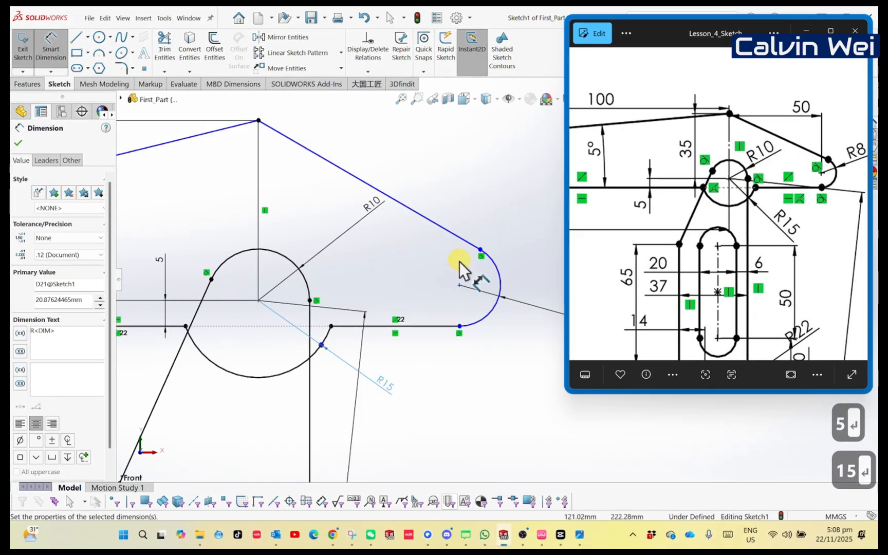
- Dimension the horizontal distance between the R8 end arc's center and the R10 arc's center and set it to 50 mm
{"action": "left_click", "coordinate": [249, 295]}
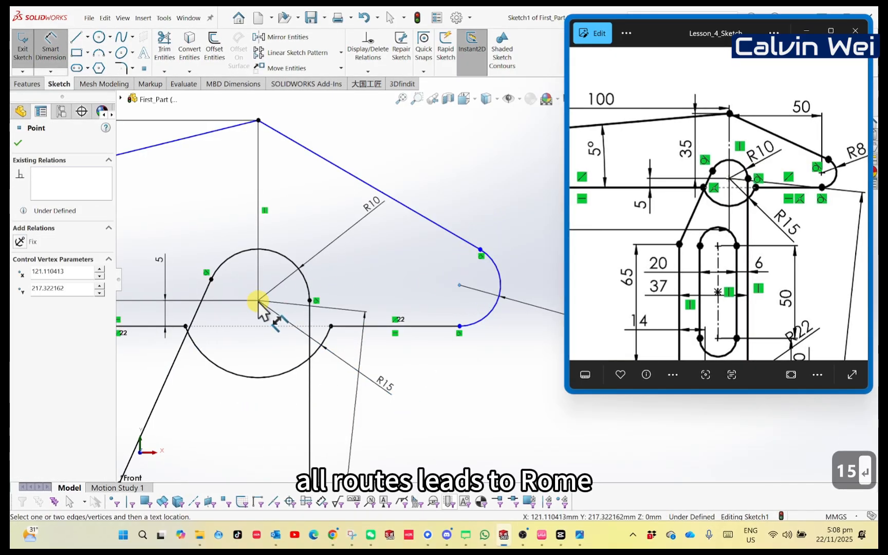
{"action": "left_click", "coordinate": [259, 301]}
{"action": "left_click", "coordinate": [373, 144]}
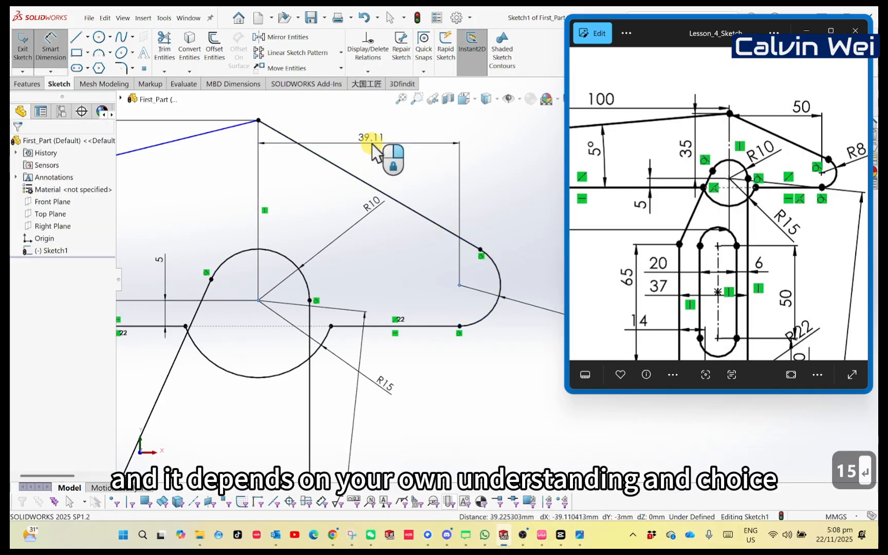
{"action": "type", "text": "50"}
{"action": "key", "text": "Return"}
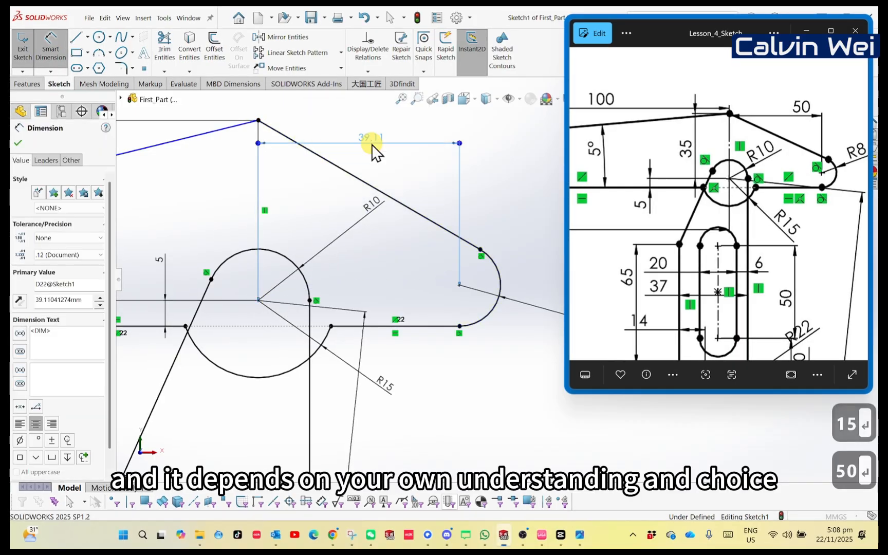
{"action": "scroll", "coordinate": [401, 190], "scroll_direction": "up", "scroll_amount": 2}
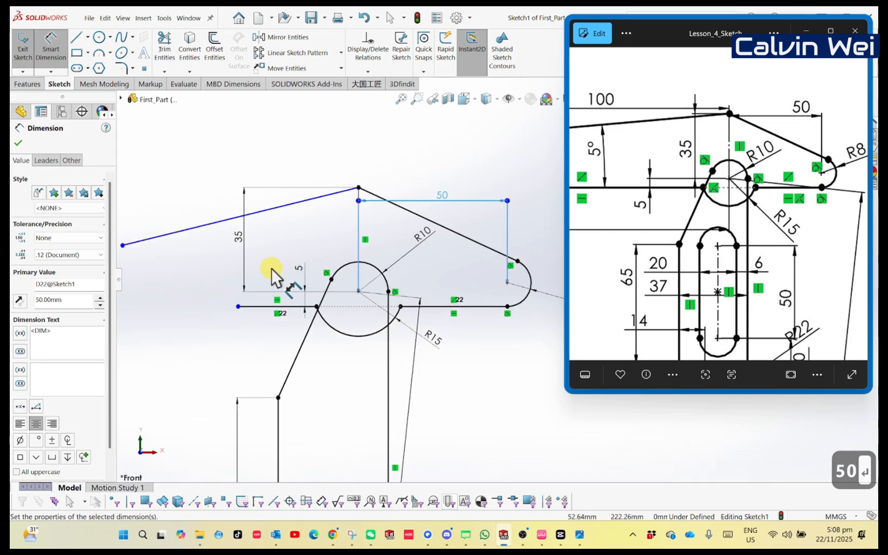
- Dimension the angle between the left horizontal line and the sloping upper line and set it to 5°
{"action": "left_click", "coordinate": [259, 305]}
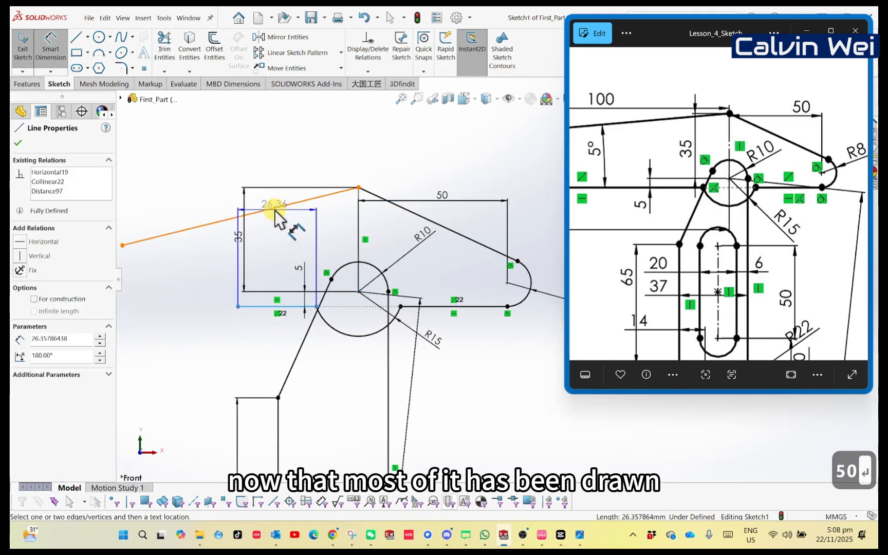
{"action": "left_click", "coordinate": [275, 210]}
{"action": "left_click", "coordinate": [276, 239]}
{"action": "type", "text": "5"}
{"action": "key", "text": "Return"}
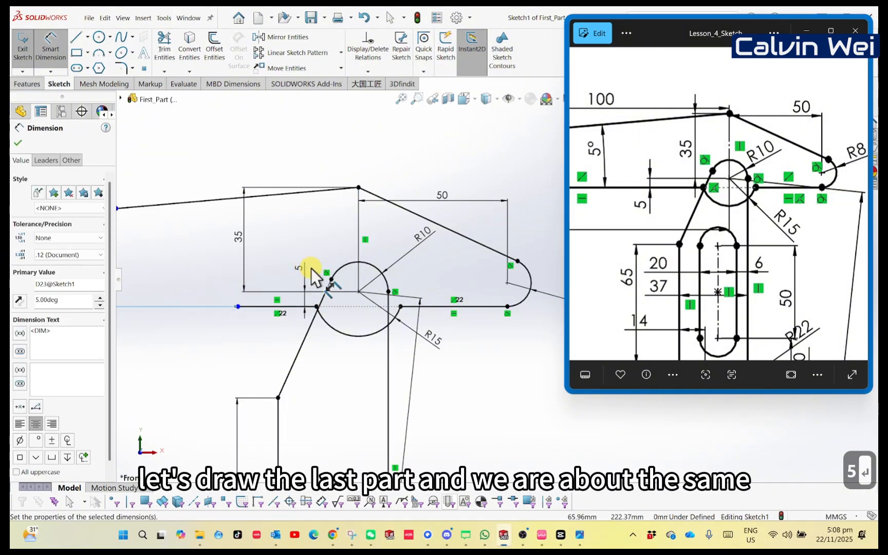
{"action": "scroll", "coordinate": [311, 268], "scroll_direction": "up", "scroll_amount": 3}
{"action": "scroll", "coordinate": [311, 269], "scroll_direction": "up", "scroll_amount": 4}
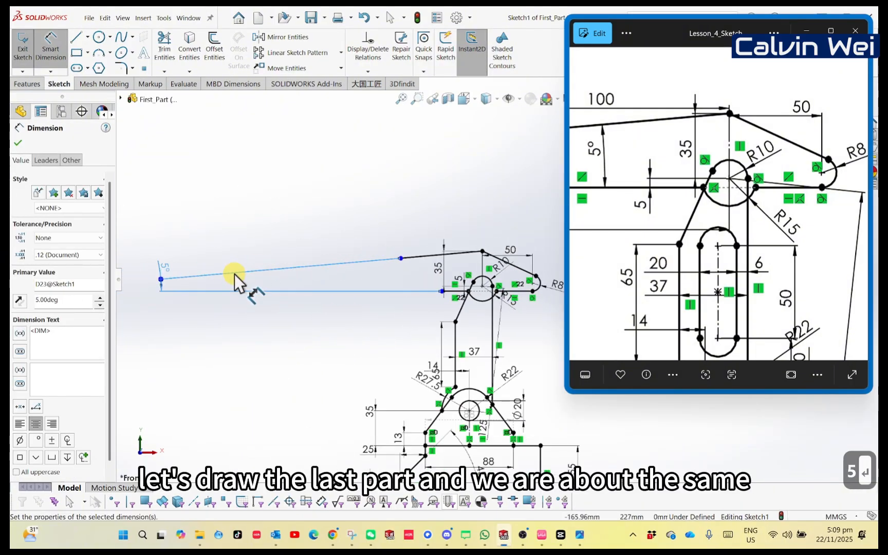
{"action": "key", "text": "Escape"}
{"action": "key", "text": "Escape"}
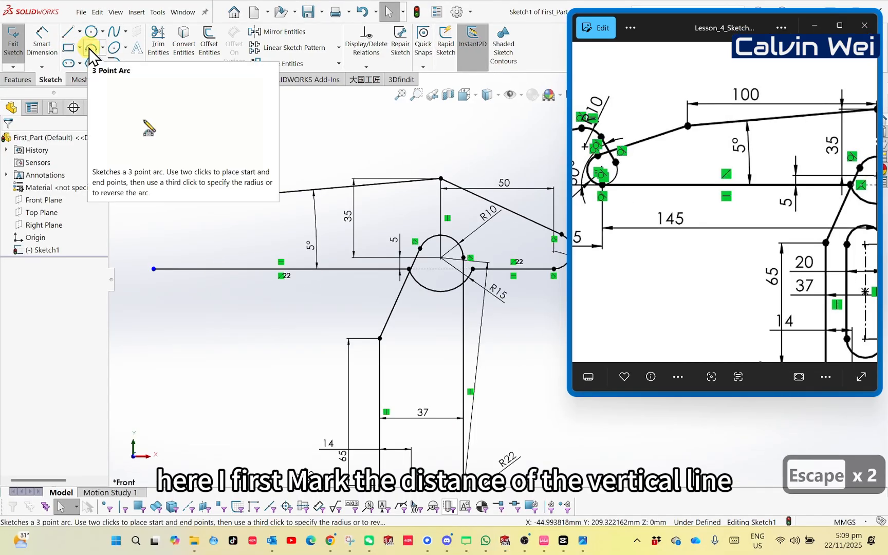
- Sketch a three-point arc of about 12 mm radius bulging outward from the left end of the horizontal line
{"action": "left_click", "coordinate": [90, 48]}
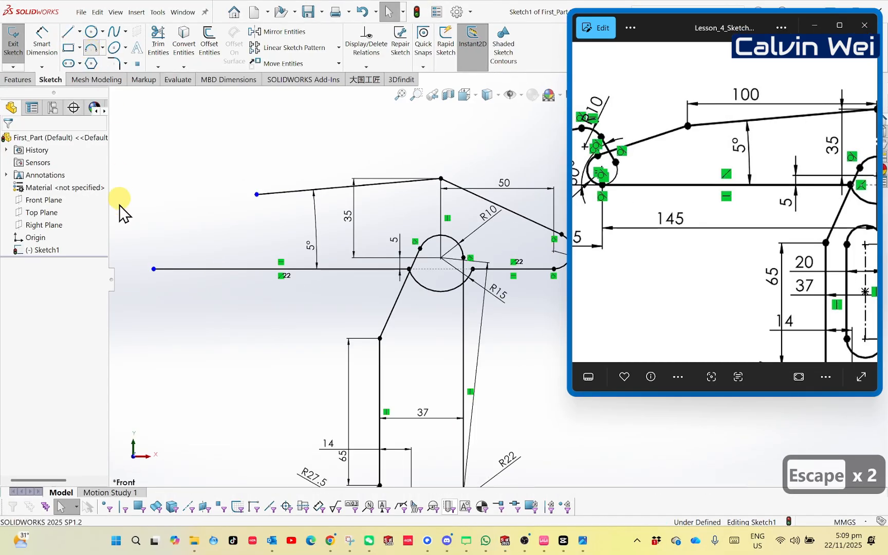
{"action": "left_click", "coordinate": [153, 269]}
{"action": "left_click", "coordinate": [149, 214]}
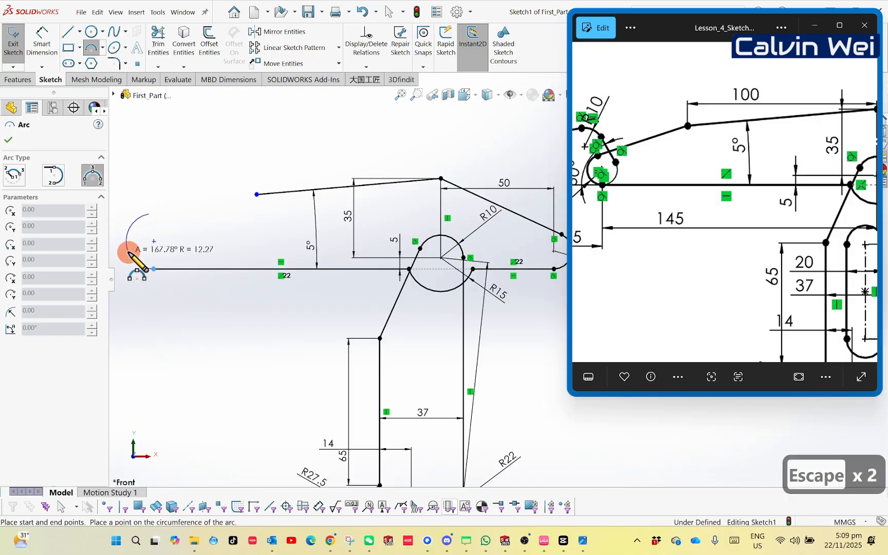
{"action": "left_click", "coordinate": [127, 242]}
{"action": "key", "text": "Escape"}
- Draw a line joining the new arc's upper end to the left end of the 5° sloping line
{"action": "right_click_drag", "start_coordinate": [184, 174], "coordinate": [135, 167]}
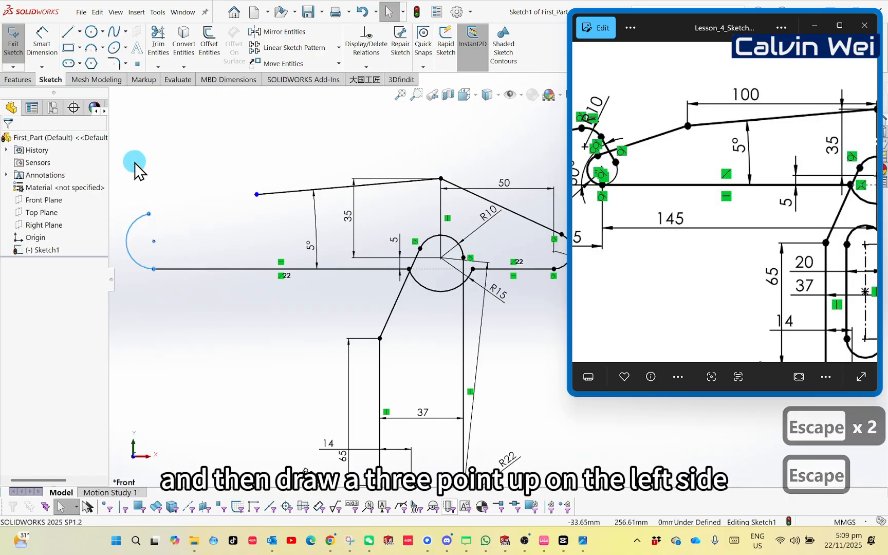
{"action": "left_click_drag", "start_coordinate": [149, 214], "coordinate": [257, 194]}
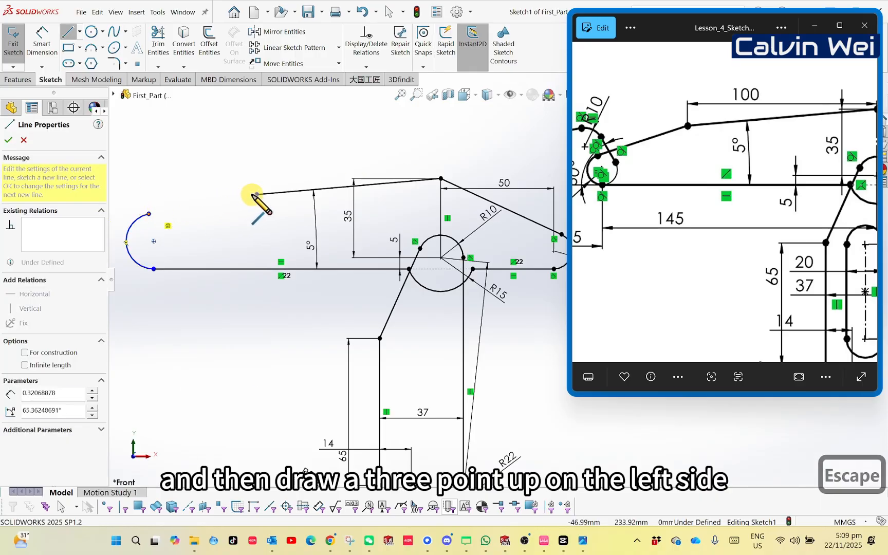
{"action": "key", "text": "Escape"}
{"action": "key", "text": "Escape"}
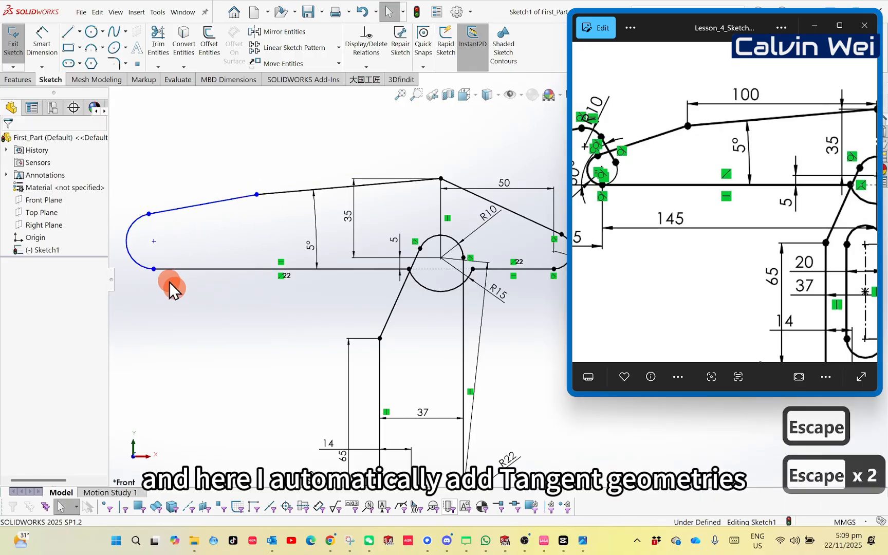
- Make the left end arc tangent to both the horizontal line and the new sloping line
{"action": "left_click_drag", "start_coordinate": [174, 287], "coordinate": [133, 236]}
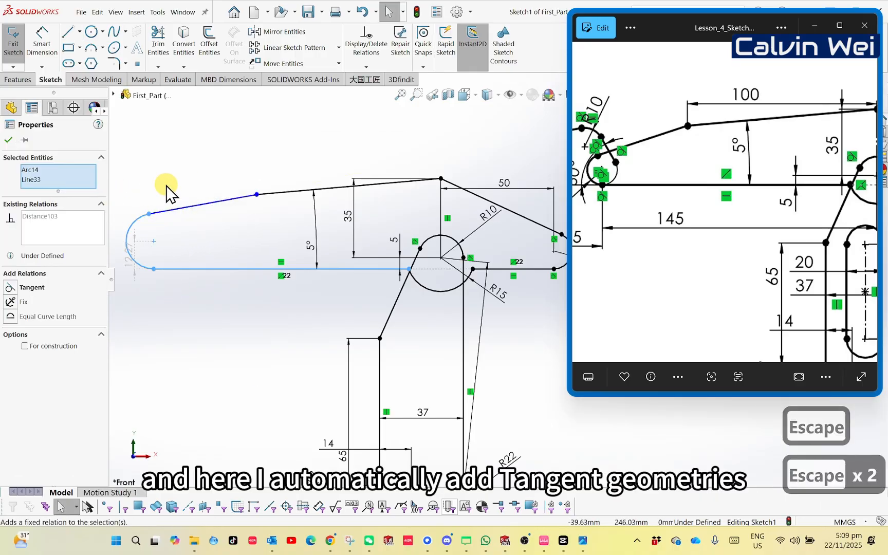
{"action": "left_click", "coordinate": [14, 286]}
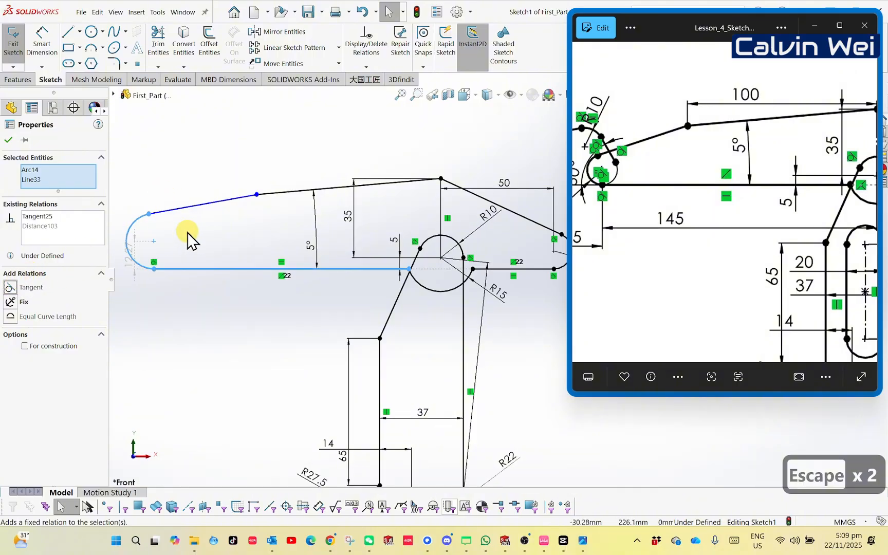
{"action": "left_click_drag", "start_coordinate": [163, 228], "coordinate": [133, 190]}
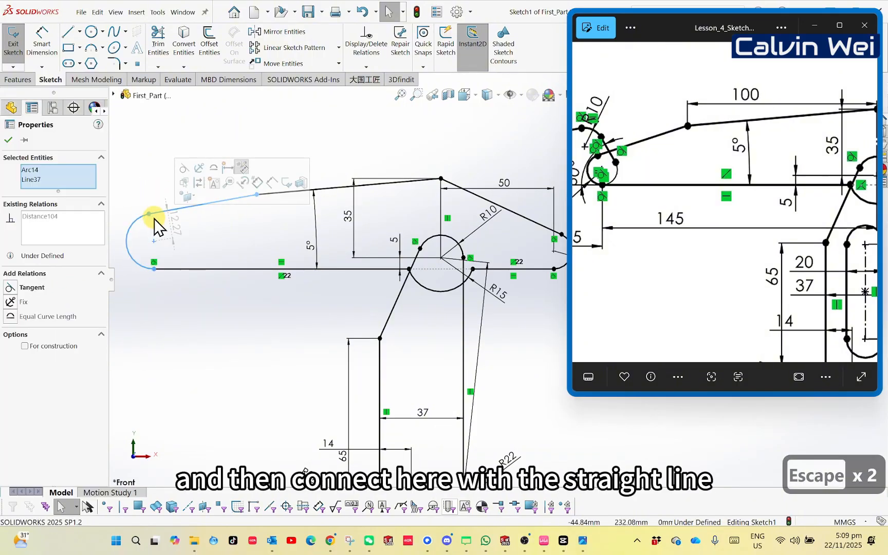
{"action": "left_click", "coordinate": [11, 287]}
{"action": "key", "text": "Escape"}
{"action": "key", "text": "Escape"}
{"action": "key", "text": "Delete"}
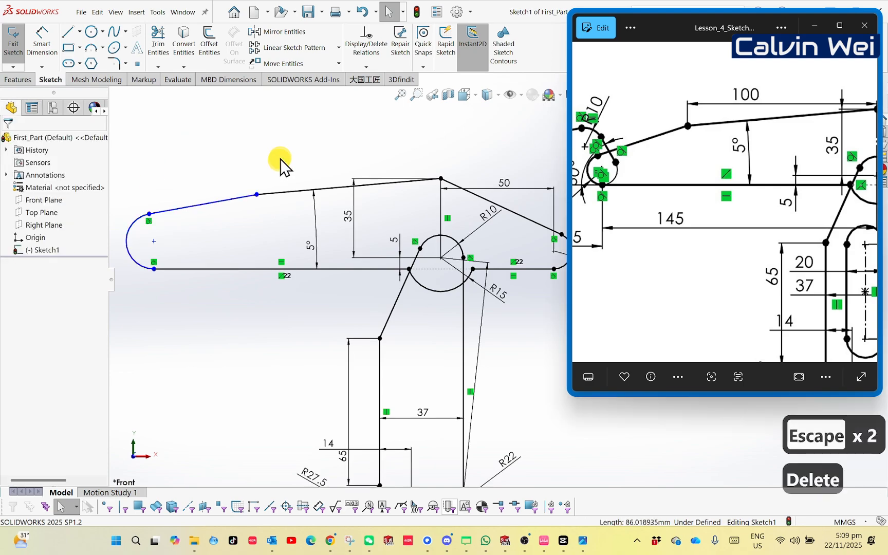
- Dimension the horizontal distance between the 5° line's left end and the R10 arc's center and set it to 100 mm
{"action": "right_click_drag", "start_coordinate": [279, 160], "coordinate": [276, 113]}
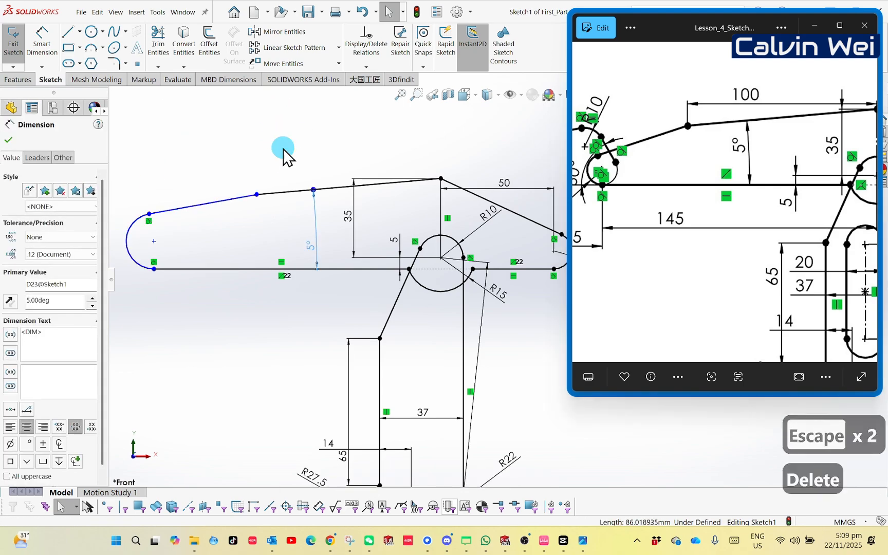
{"action": "right_click_drag", "start_coordinate": [284, 149], "coordinate": [281, 116]}
{"action": "left_click", "coordinate": [258, 194]}
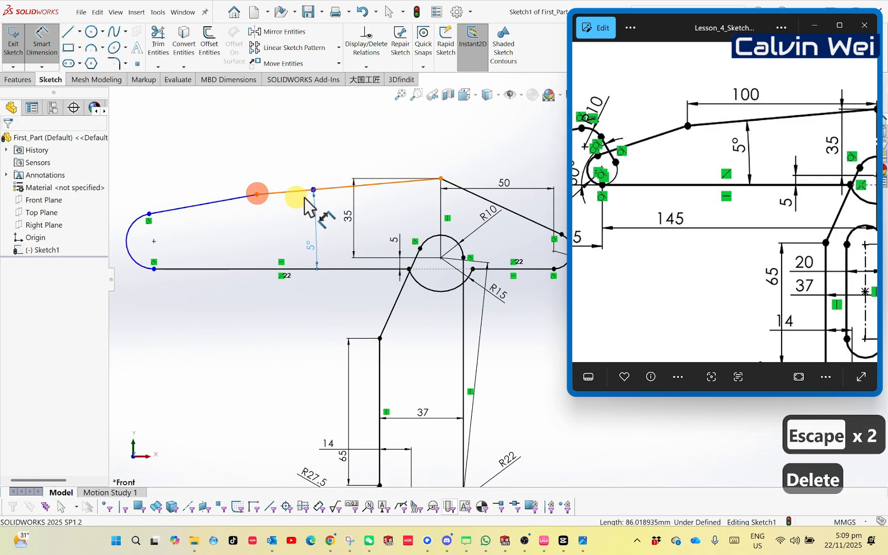
{"action": "left_click", "coordinate": [441, 257]}
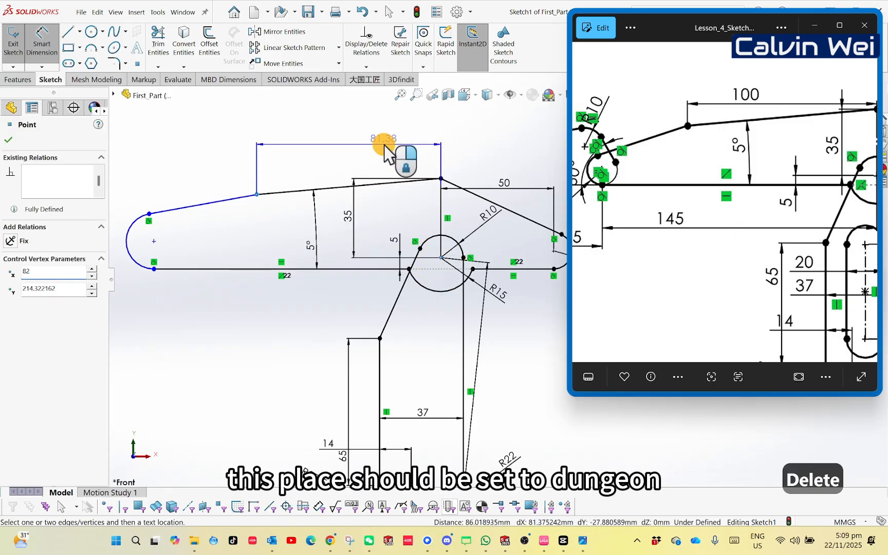
{"action": "left_click", "coordinate": [389, 151]}
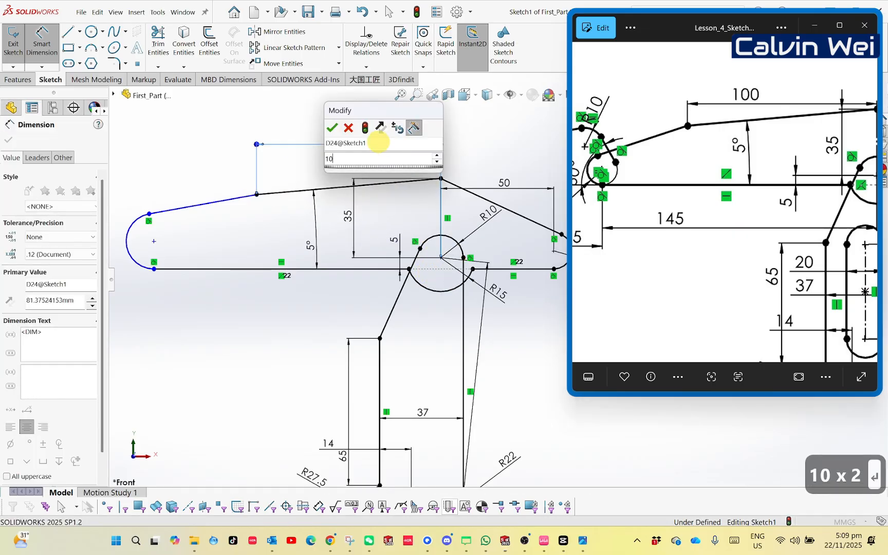
{"action": "key", "text": "Return"}
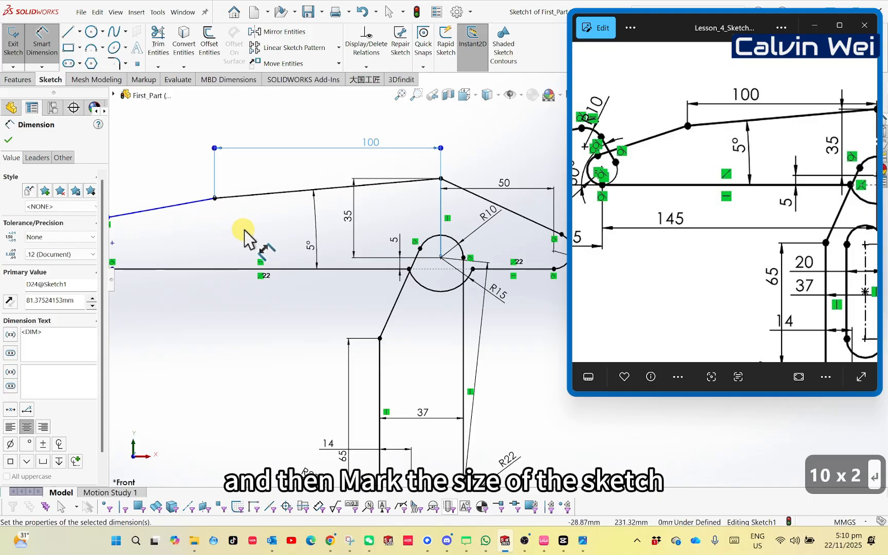
- Dimension the horizontal distance between the left end arc's lower endpoint and the R10 arc's center and set it to 145 mm
{"action": "scroll", "coordinate": [286, 230], "scroll_direction": "up", "scroll_amount": 2}
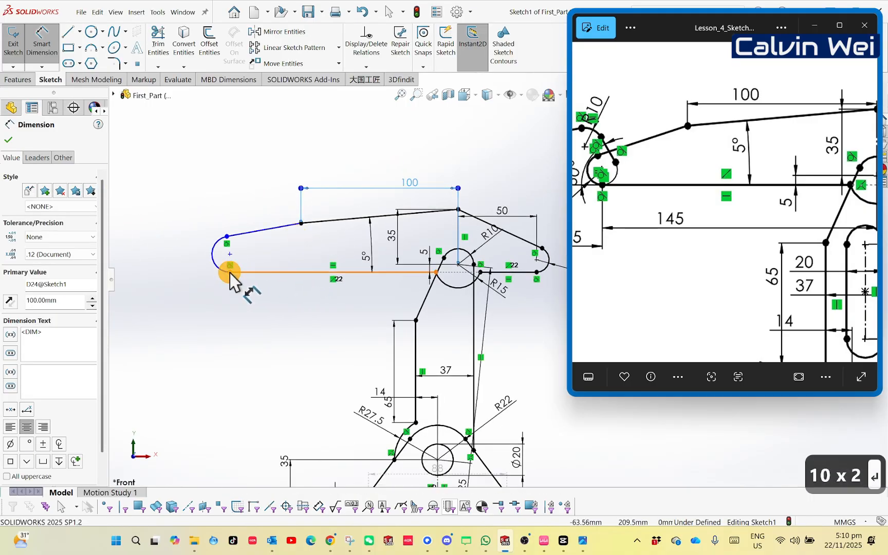
{"action": "left_click", "coordinate": [230, 273]}
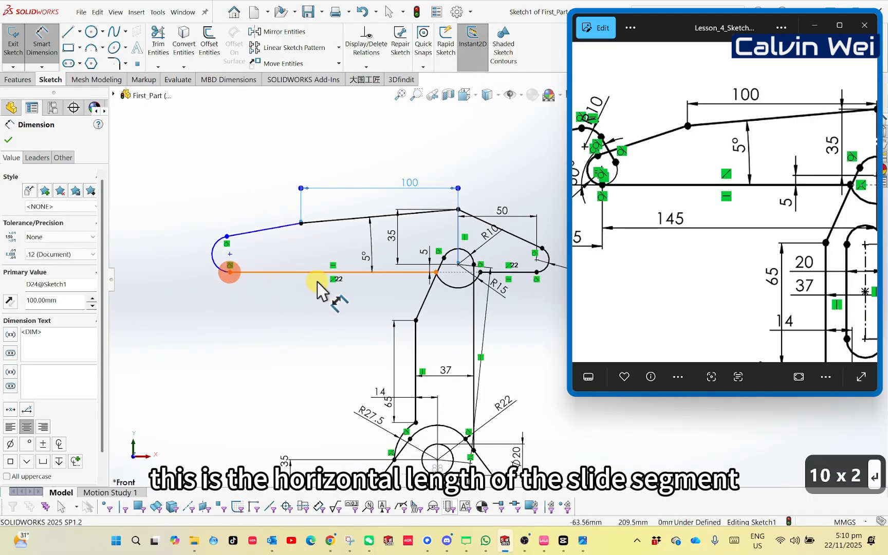
{"action": "left_click", "coordinate": [457, 264]}
{"action": "key", "text": "1"}
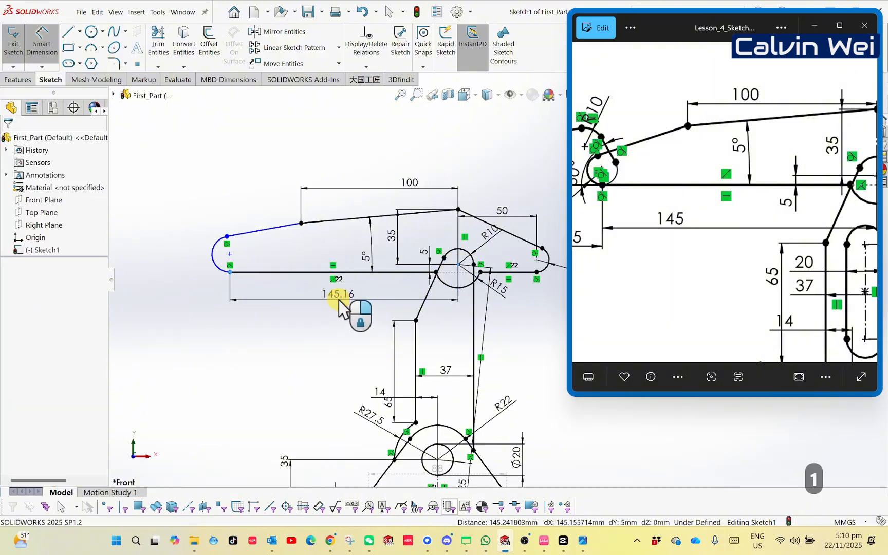
{"action": "left_click", "coordinate": [339, 303]}
{"action": "type", "text": "45"}
{"action": "key", "text": "Return"}
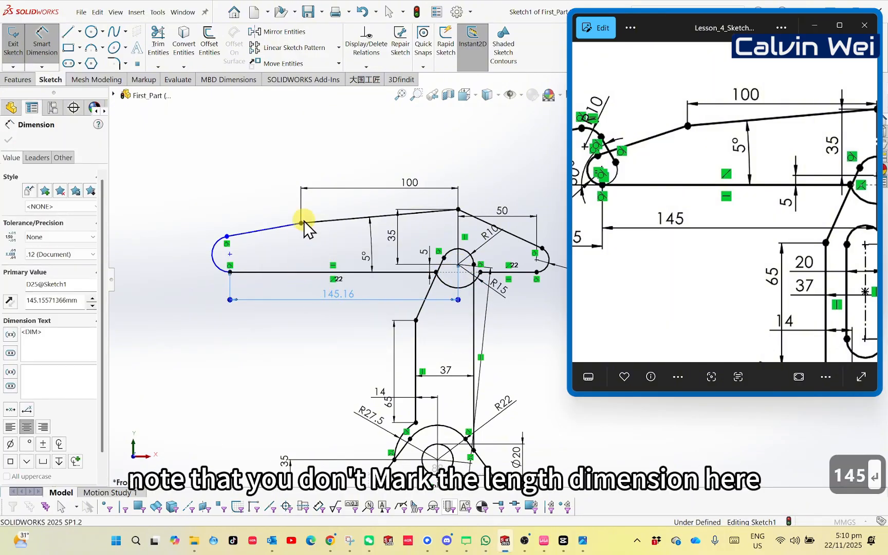
- Check the left end in the reference drawing, then dimension the left end arc's radius and set it to 8 mm
{"action": "left_click_drag", "start_coordinate": [650, 209], "coordinate": [759, 227]}
{"action": "scroll", "coordinate": [712, 186], "scroll_direction": "down", "scroll_amount": 2}
{"action": "scroll", "coordinate": [720, 188], "scroll_direction": "up", "scroll_amount": 3}
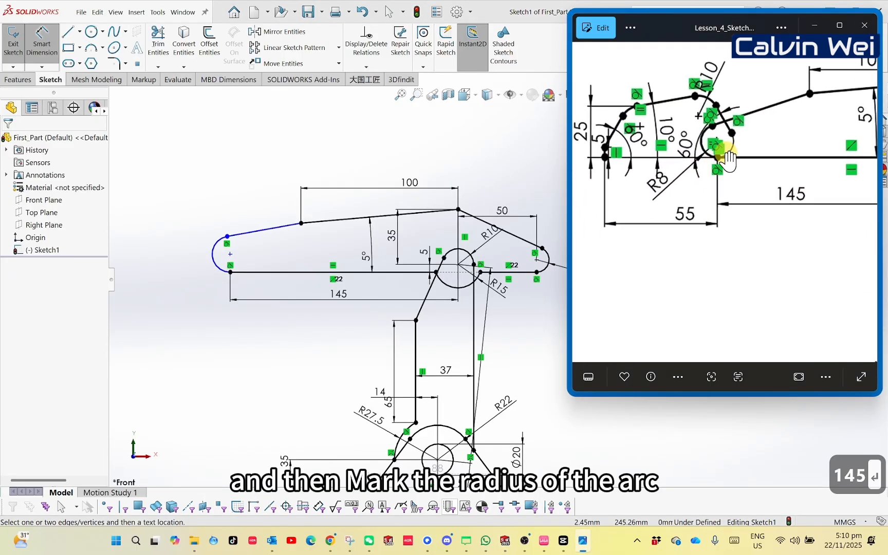
{"action": "left_click_drag", "start_coordinate": [729, 160], "coordinate": [748, 203]}
{"action": "scroll", "coordinate": [247, 250], "scroll_direction": "down", "scroll_amount": 2}
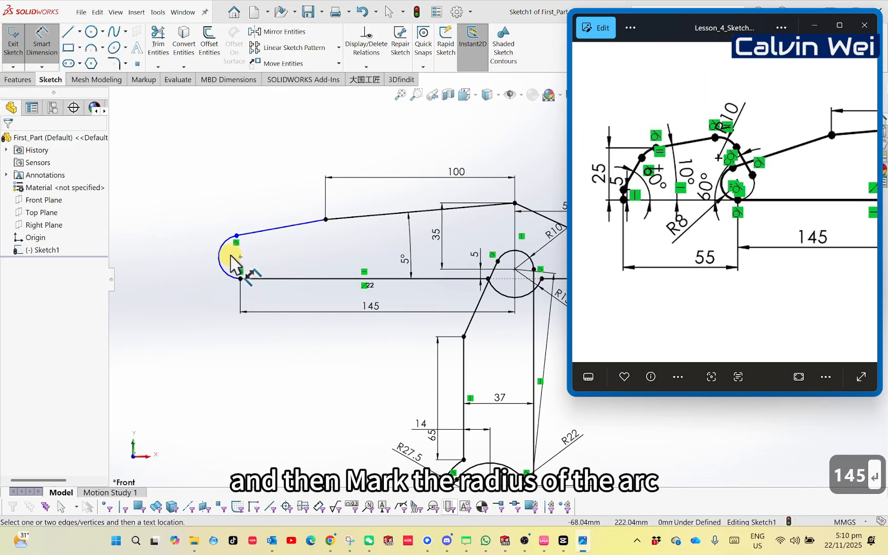
{"action": "left_click", "coordinate": [217, 255]}
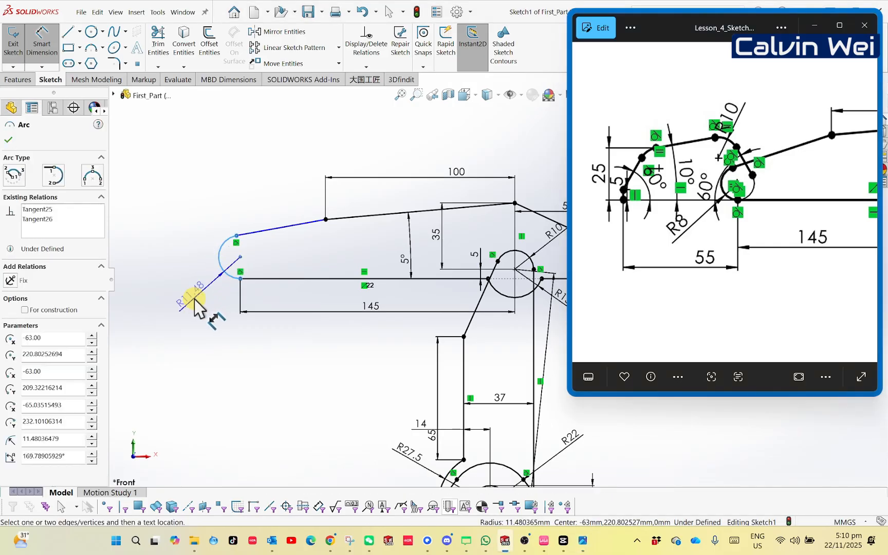
{"action": "left_click", "coordinate": [194, 299]}
{"action": "type", "text": "8"}
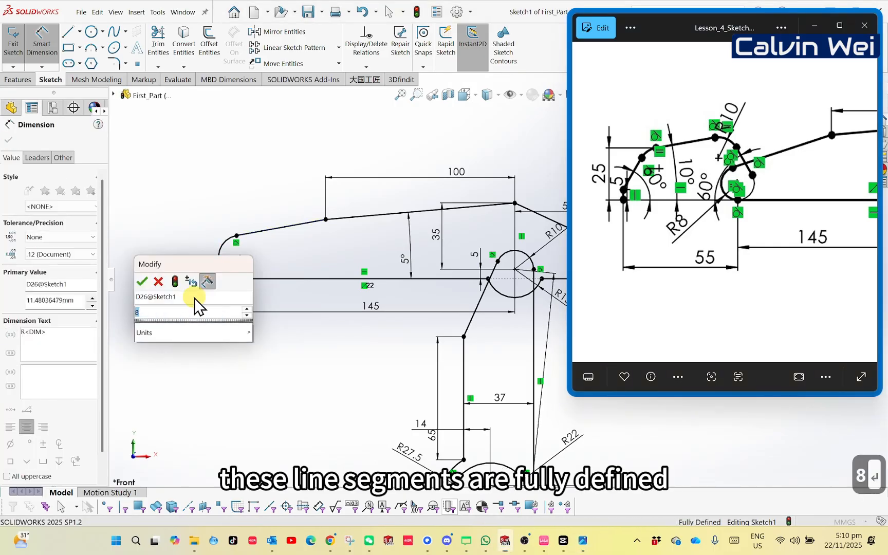
{"action": "key", "text": "Return"}
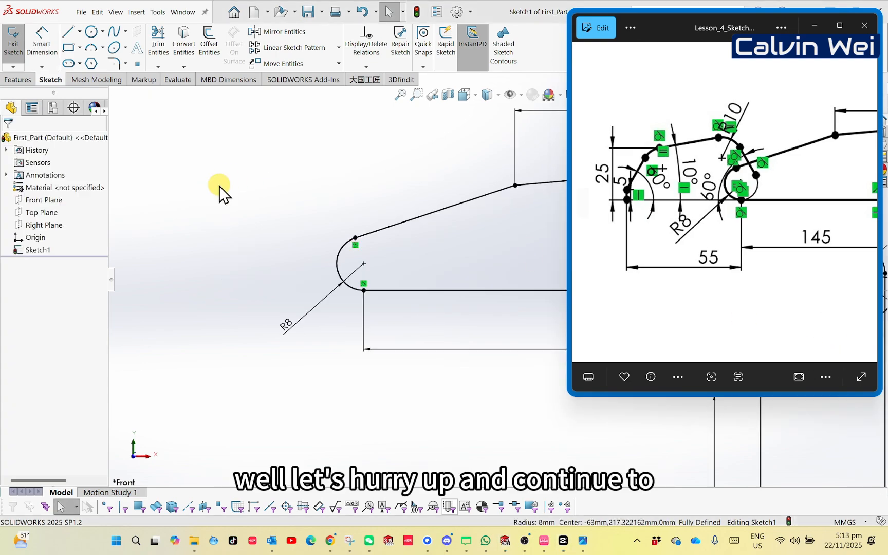
- From the R8 arc's lower end, draw a line chain: about 50 mm horizontally left, vertically up, two rising segments right, then steeply down
{"action": "right_click_drag", "start_coordinate": [258, 206], "coordinate": [210, 210]}
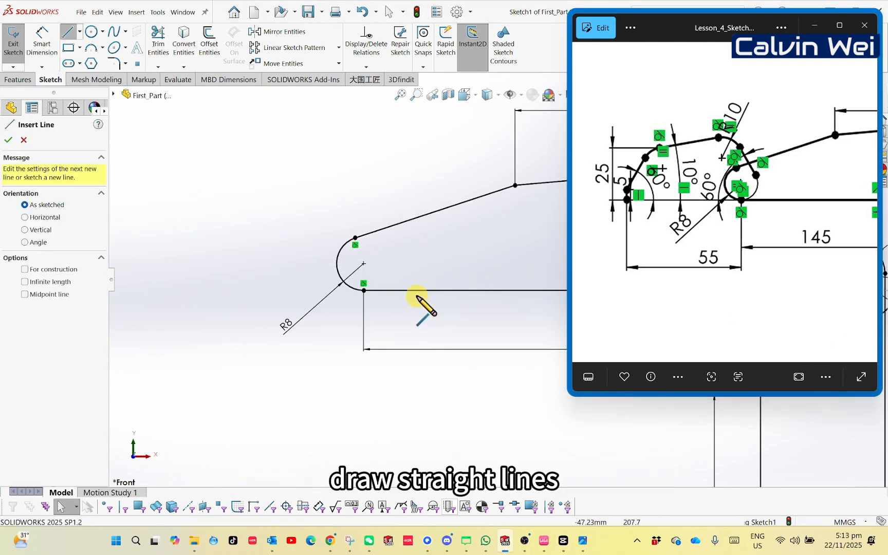
{"action": "left_click", "coordinate": [364, 291]}
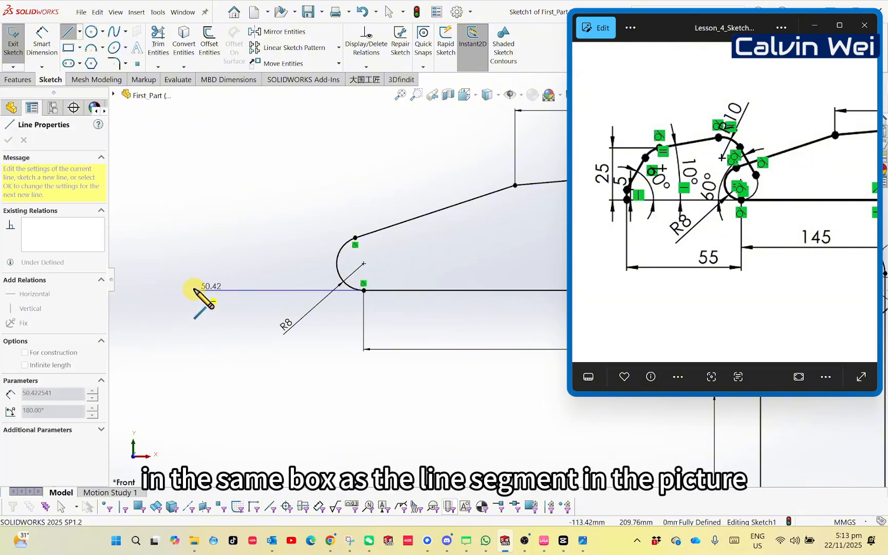
{"action": "left_click", "coordinate": [194, 291]}
{"action": "left_click", "coordinate": [194, 245]}
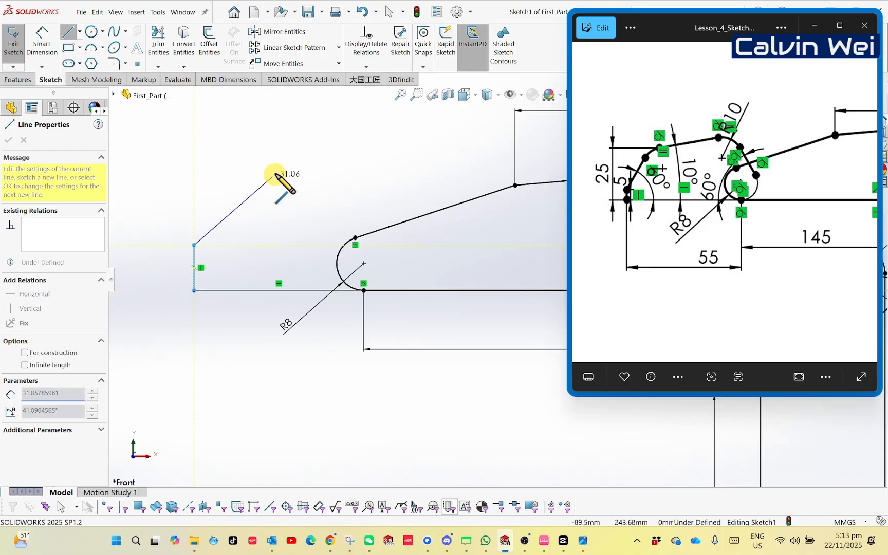
{"action": "left_click", "coordinate": [255, 165]}
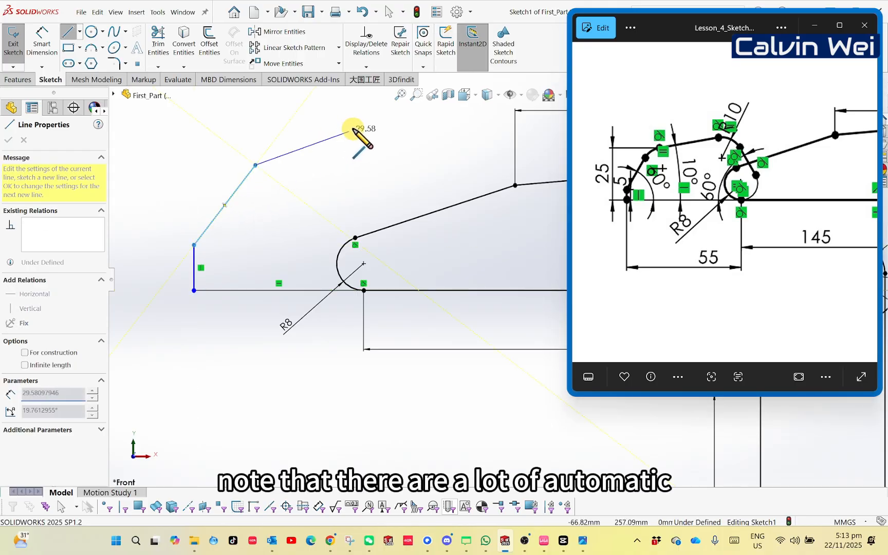
{"action": "left_click", "coordinate": [356, 135]}
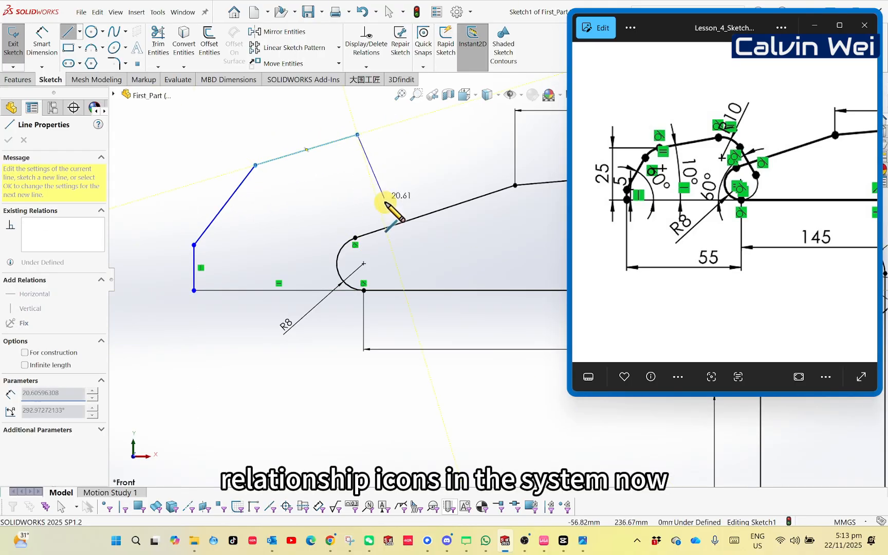
{"action": "left_click", "coordinate": [390, 238]}
{"action": "key", "text": "Escape"}
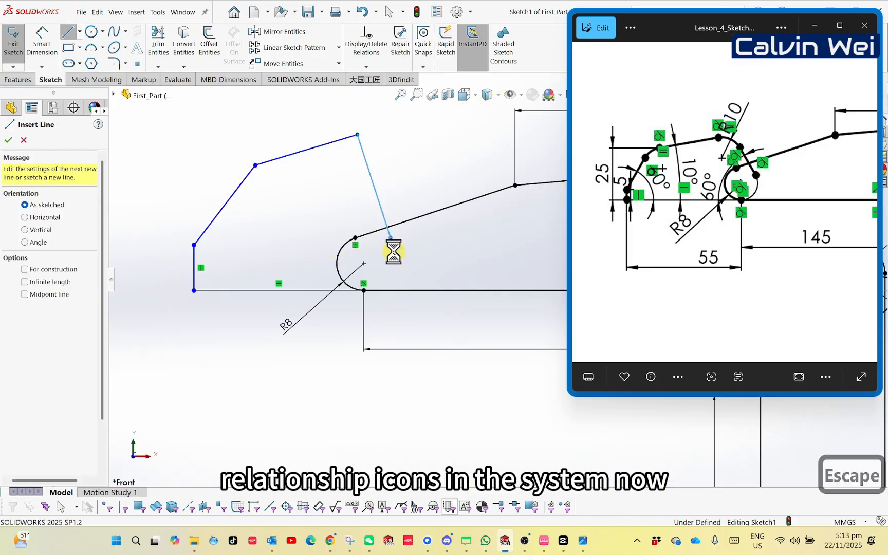
{"action": "key", "text": "Escape"}
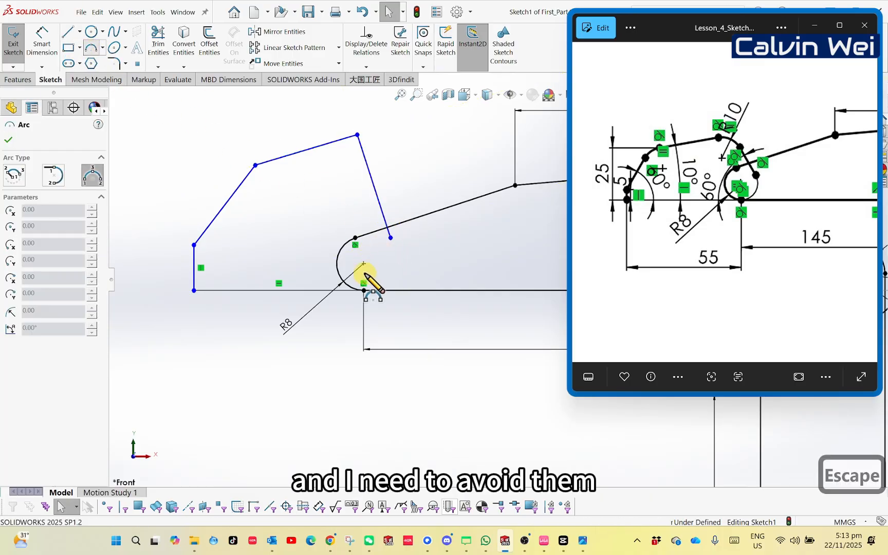
- Draw a three-point arc of about 11.4 mm radius from the R8 arc's lower end to the steep line's lower end
{"action": "left_click", "coordinate": [364, 290]}
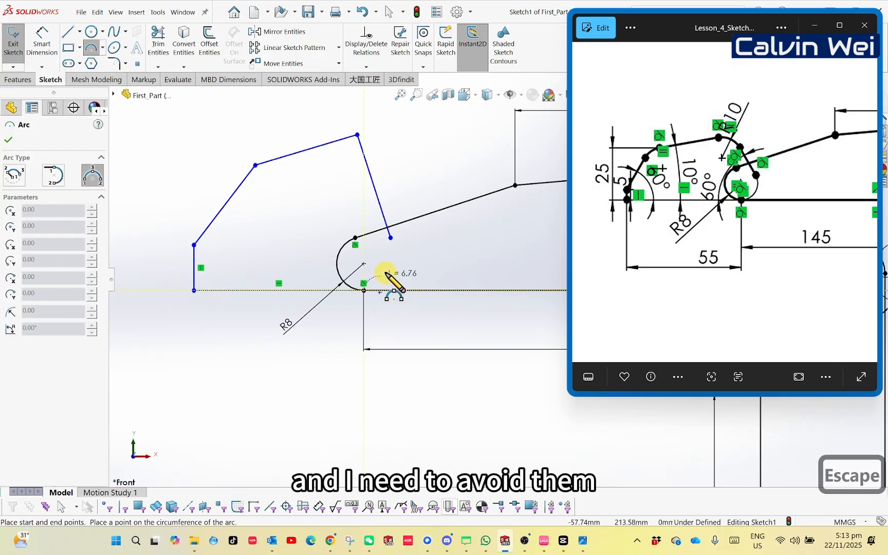
{"action": "left_click", "coordinate": [390, 238]}
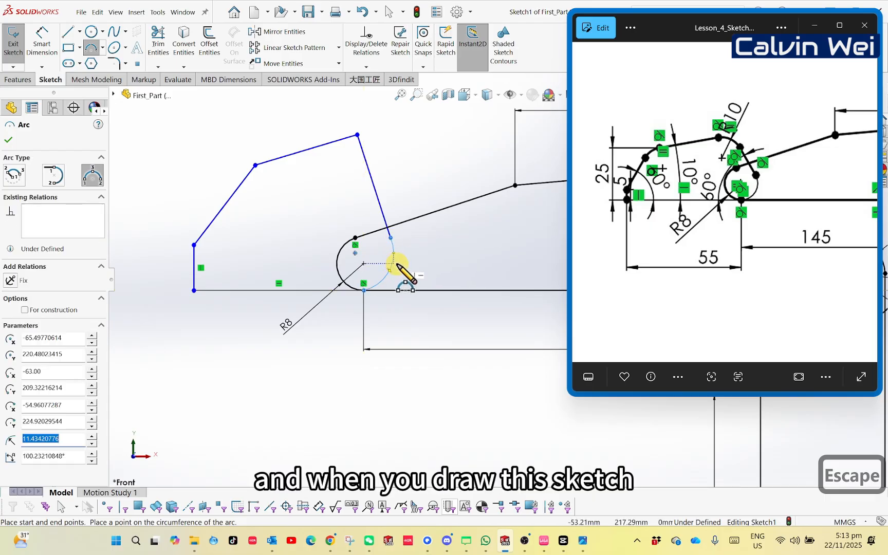
{"action": "key", "text": "Escape"}
{"action": "key", "text": "Escape"}
- Make the new arc tangent to the head outline's horizontal base line
{"action": "scroll", "coordinate": [394, 269], "scroll_direction": "down", "scroll_amount": 1}
{"action": "left_click", "coordinate": [386, 280]}
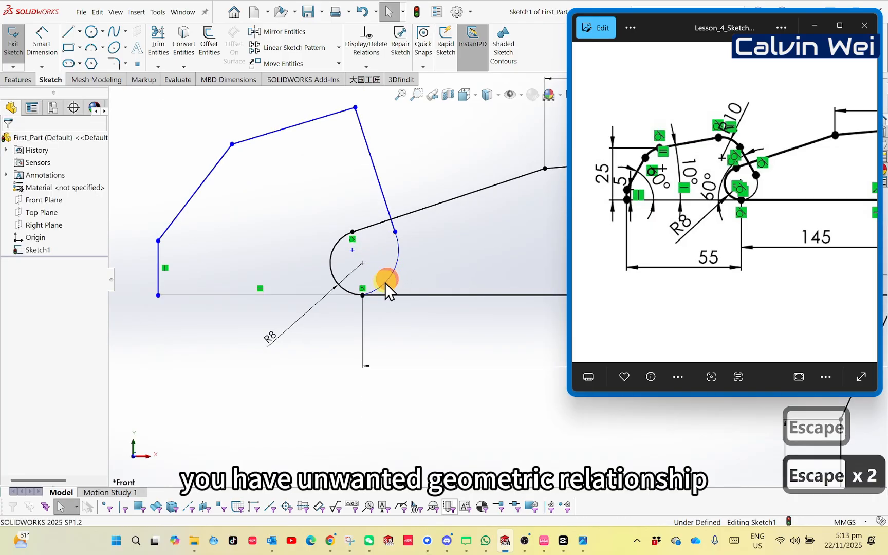
{"action": "left_click", "coordinate": [326, 295], "text": "ctrl"}
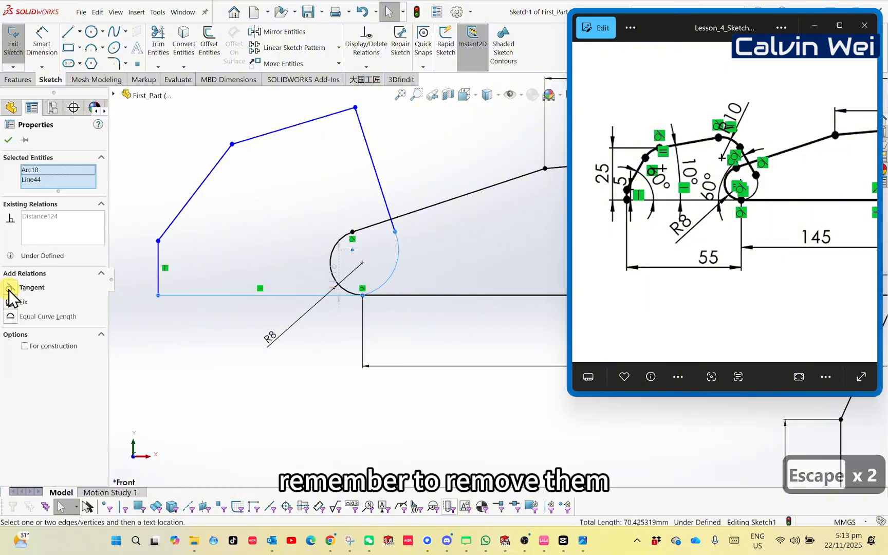
{"action": "left_click", "coordinate": [8, 289]}
{"action": "left_click", "coordinate": [386, 280]}
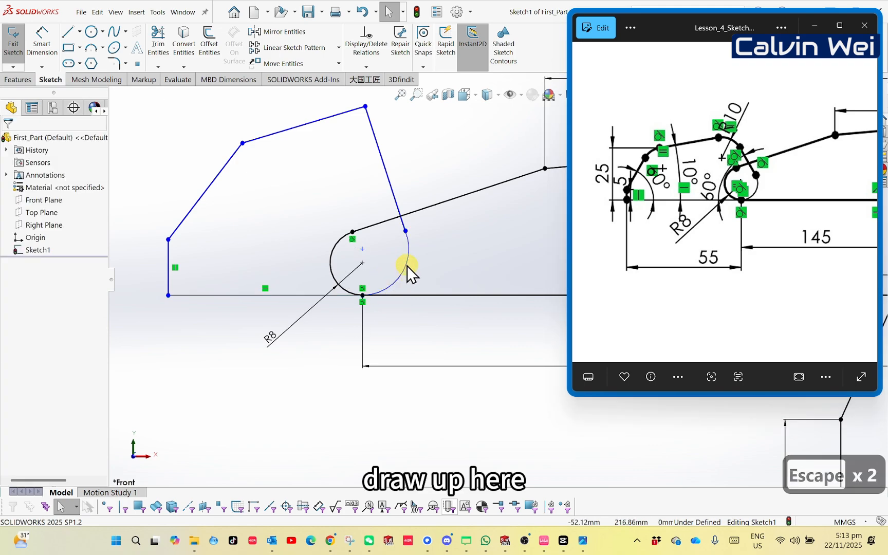
- Lower the head outline's two upper corner points, then make the new arc tangent to the steep right line
{"action": "left_click_drag", "start_coordinate": [365, 106], "coordinate": [359, 129]}
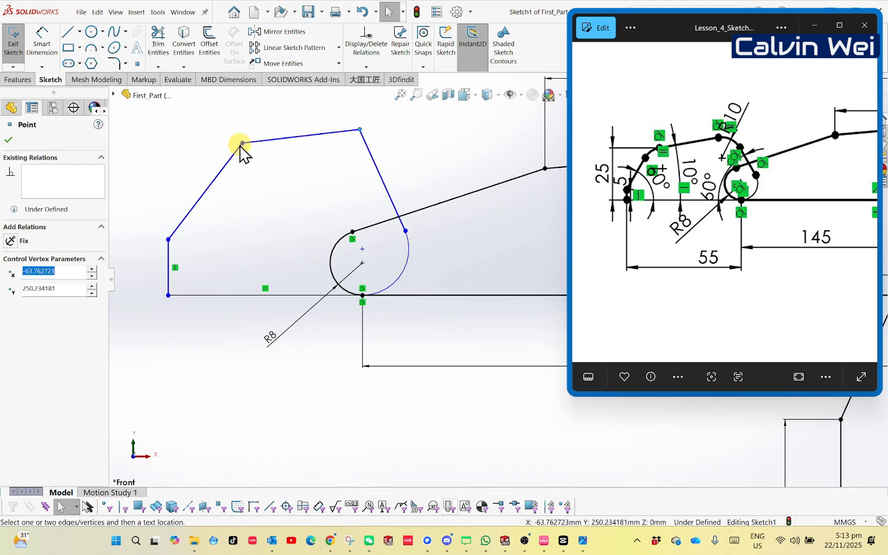
{"action": "left_click_drag", "start_coordinate": [242, 144], "coordinate": [243, 167]}
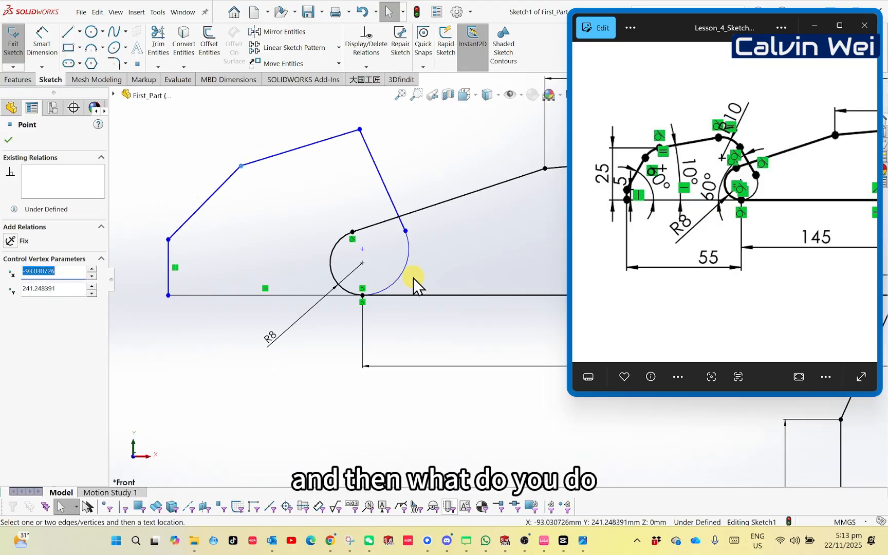
{"action": "left_click", "coordinate": [427, 260]}
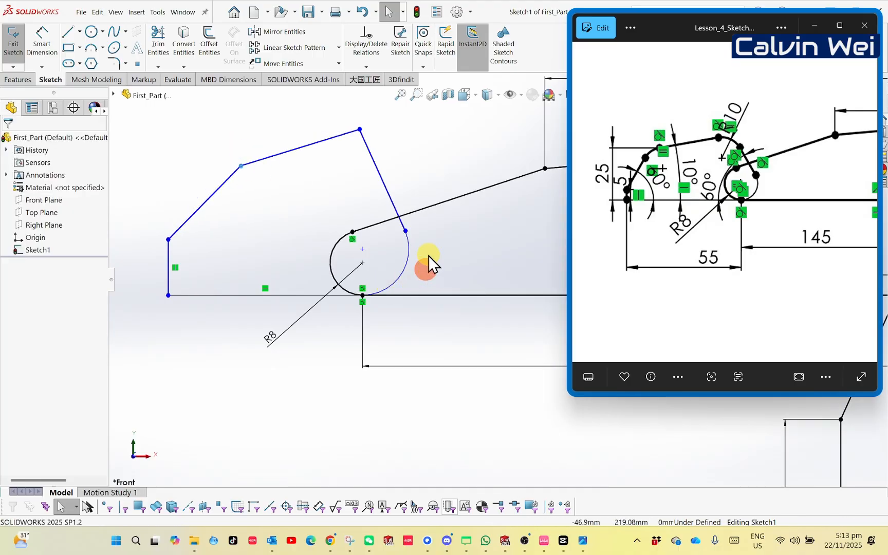
{"action": "left_click", "coordinate": [400, 228], "text": "ctrl"}
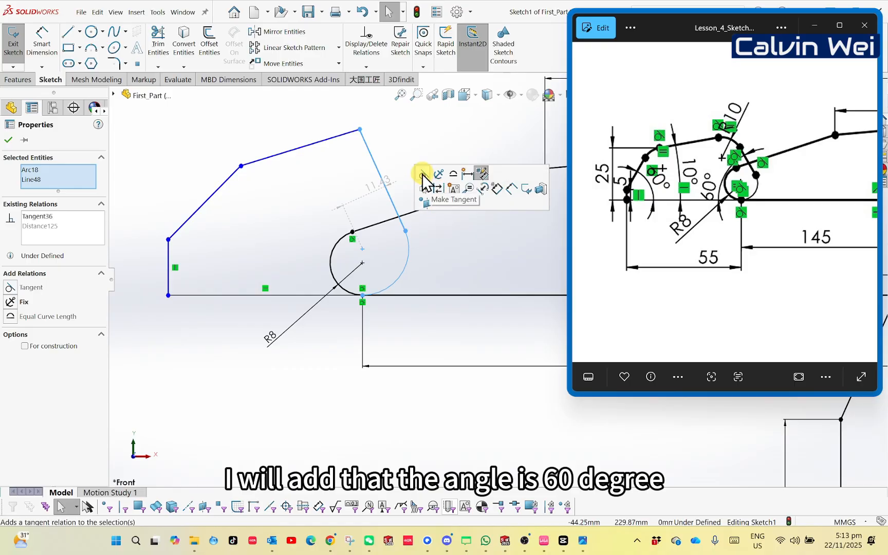
{"action": "left_click", "coordinate": [422, 175]}
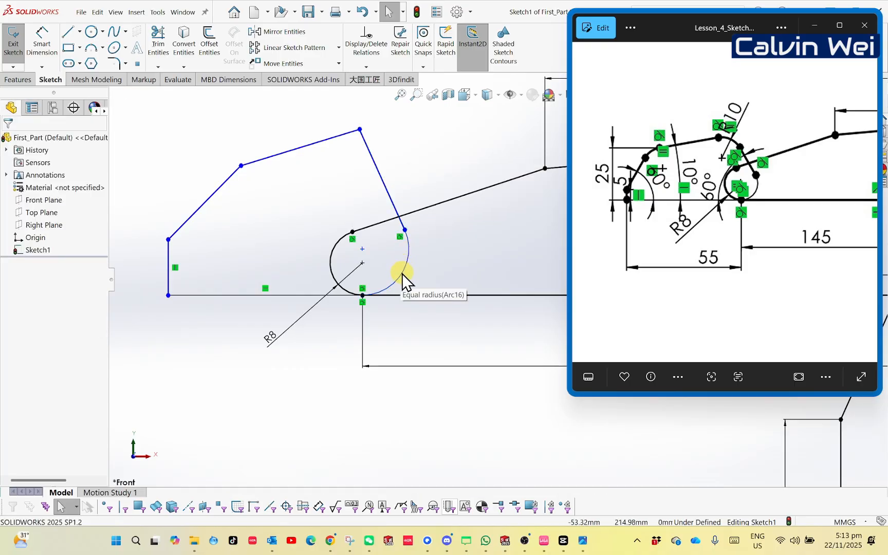
- Dimension the angle between the steep right line and the horizontal base line and set it to 60°
{"action": "right_click_drag", "start_coordinate": [319, 183], "coordinate": [329, 144]}
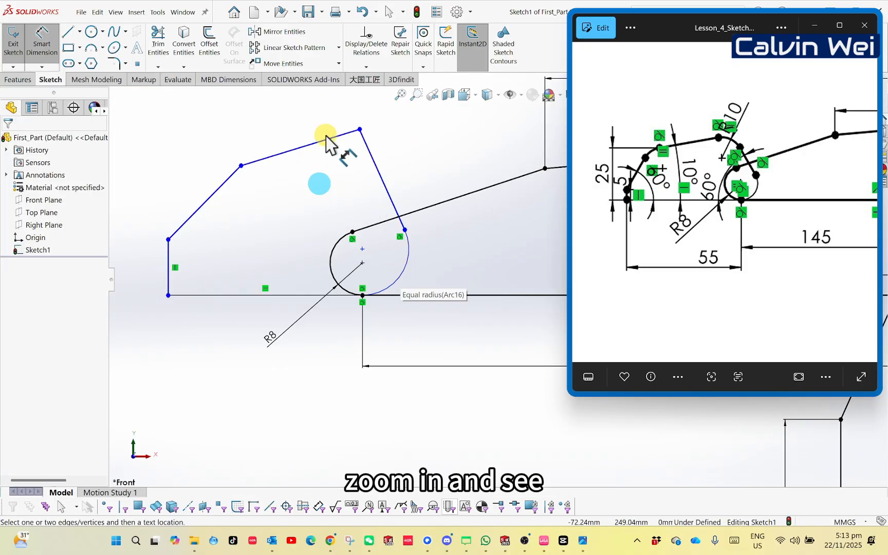
{"action": "left_click", "coordinate": [376, 168]}
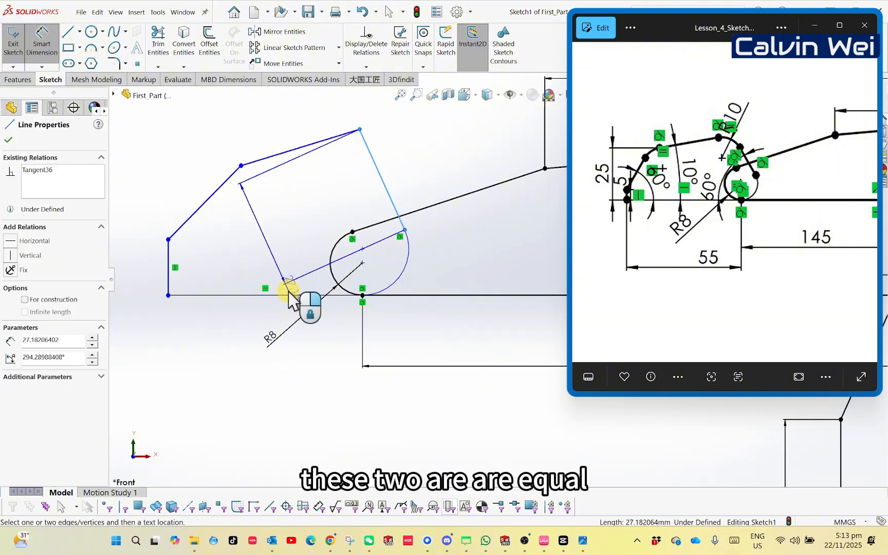
{"action": "left_click", "coordinate": [288, 297]}
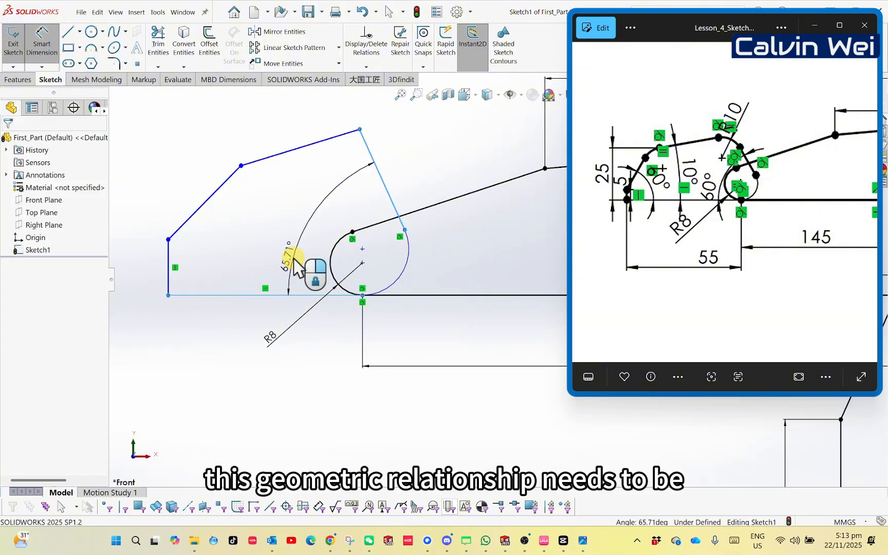
{"action": "left_click", "coordinate": [293, 258]}
{"action": "type", "text": "60"}
{"action": "key", "text": "Return"}
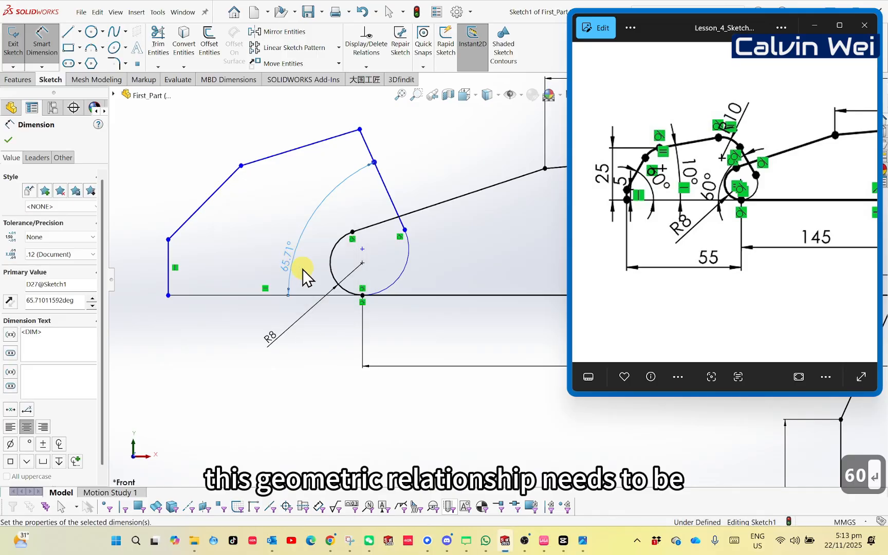
{"action": "key", "text": "Escape"}
{"action": "key", "text": "Escape"}
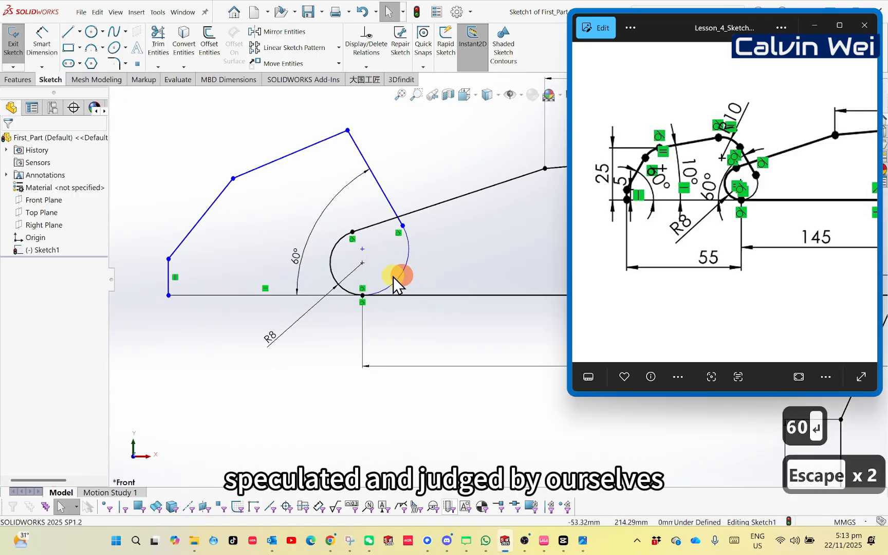
- Make the new arc equal in radius to the R8 arc
{"action": "left_click", "coordinate": [396, 281]}
{"action": "left_click", "coordinate": [330, 270], "text": "ctrl"}
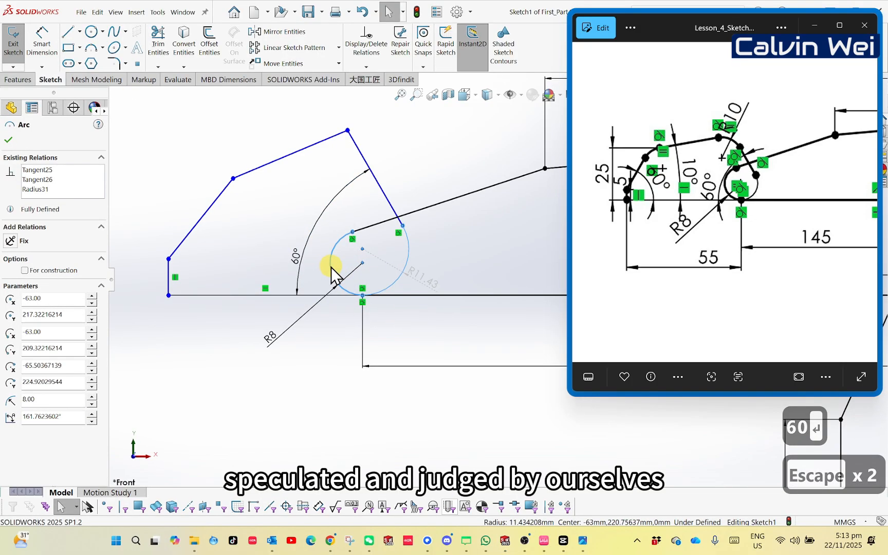
{"action": "left_click", "coordinate": [18, 331]}
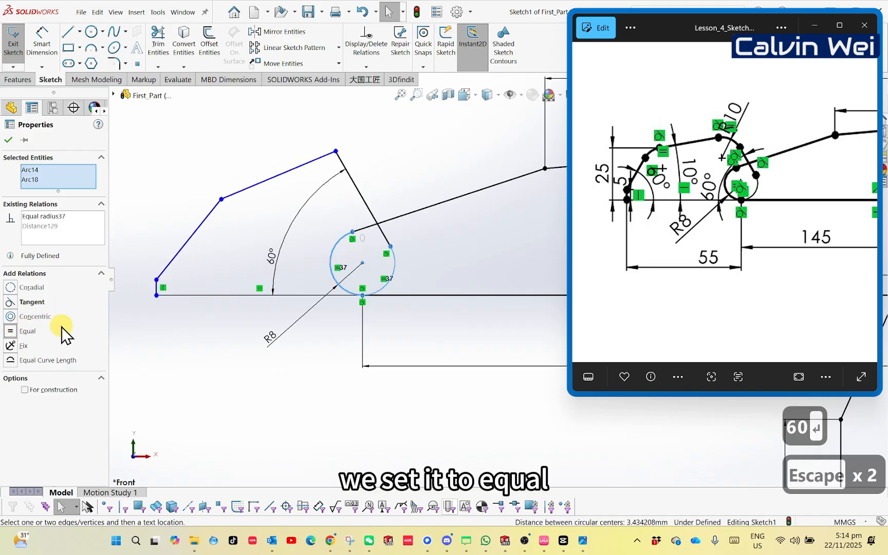
{"action": "left_click", "coordinate": [331, 367]}
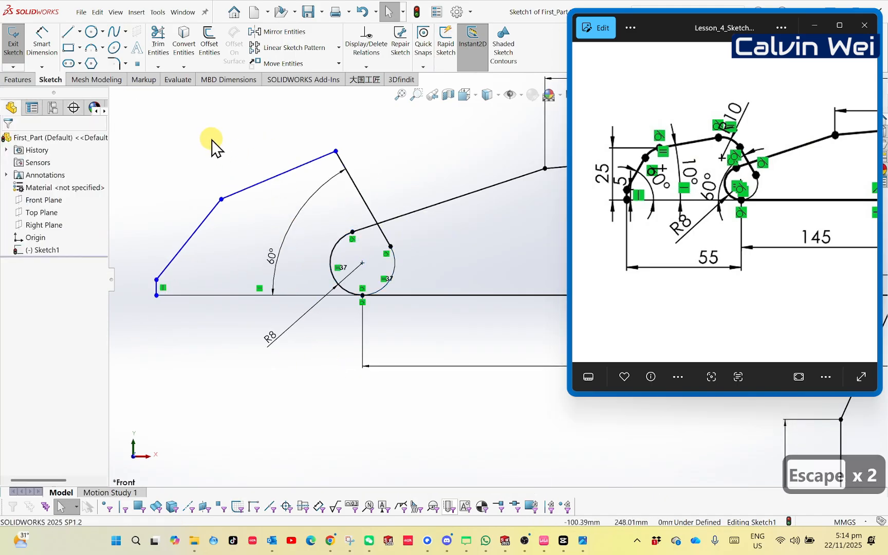
- Dimension the angle between the left rising line and the horizontal base line and set it to 60°
{"action": "mouse_move", "coordinate": [220, 144]}
{"action": "right_mouse_down"}
{"action": "mouse_move", "coordinate": [211, 131]}
{"action": "mouse_move", "coordinate": [220, 143]}
{"action": "right_mouse_up"}
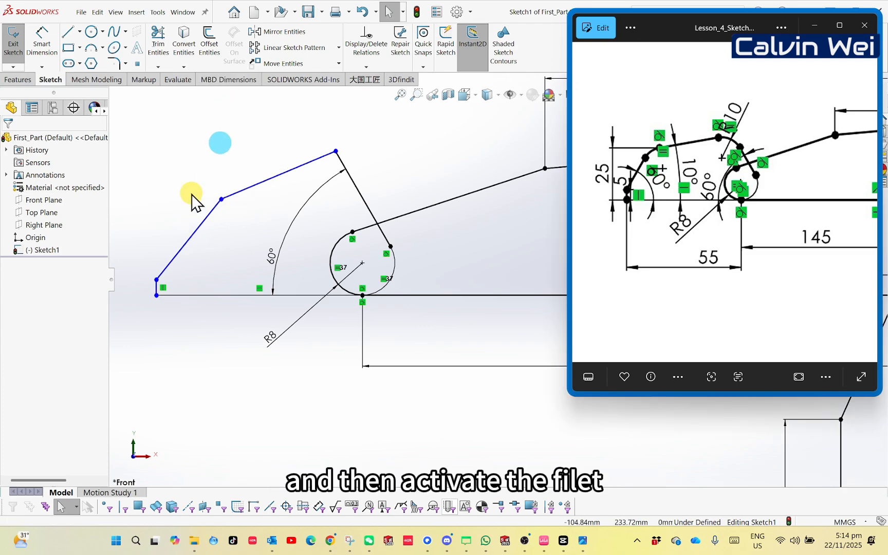
{"action": "right_click_drag", "start_coordinate": [187, 185], "coordinate": [188, 149]}
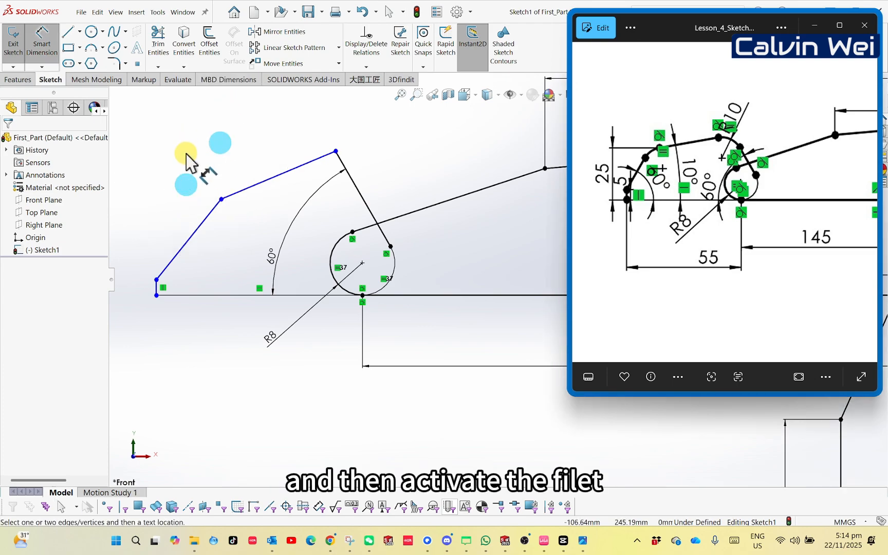
{"action": "left_click", "coordinate": [192, 238]}
{"action": "left_click", "coordinate": [236, 295]}
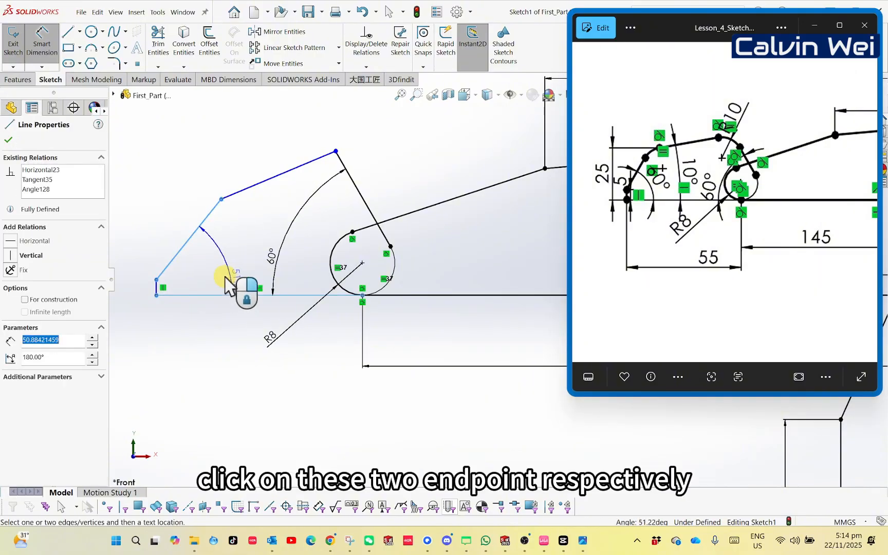
{"action": "left_click", "coordinate": [222, 280]}
{"action": "type", "text": "60"}
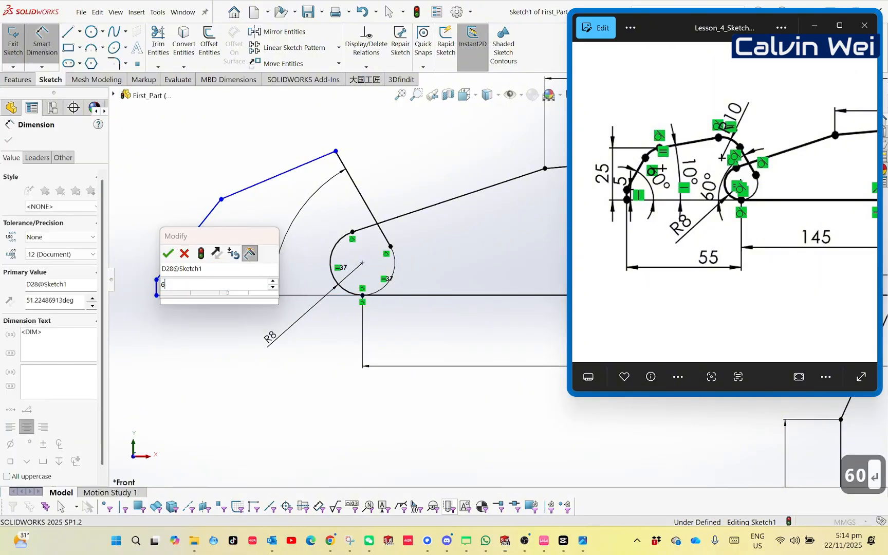
{"action": "key", "text": "Return"}
{"action": "key", "text": "Escape"}
{"action": "key", "text": "Escape"}
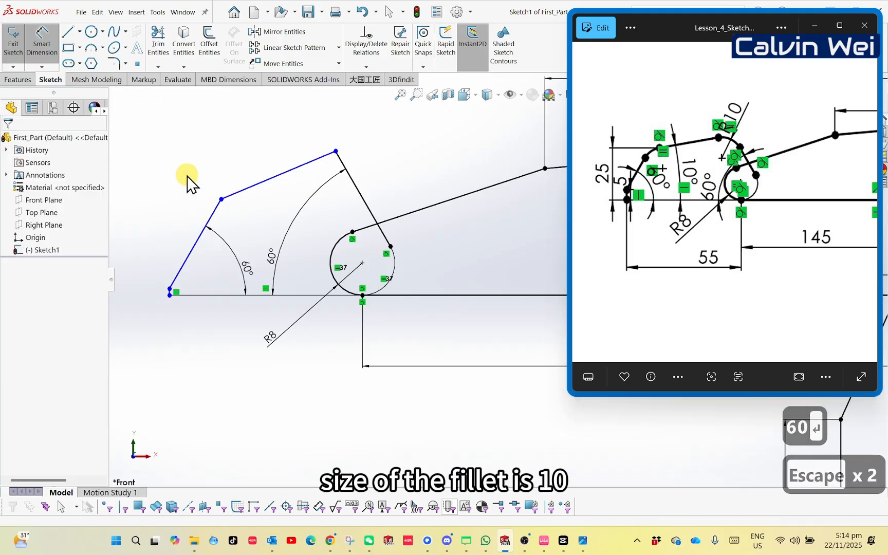
- Fillet the head outline's two upper corners with a 10 mm radius
{"action": "left_click", "coordinate": [121, 67]}
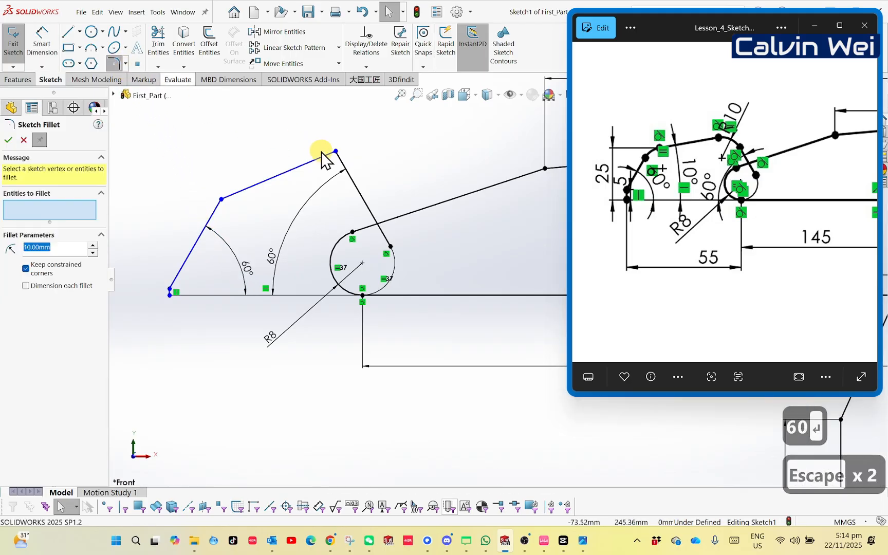
{"action": "left_click", "coordinate": [336, 152]}
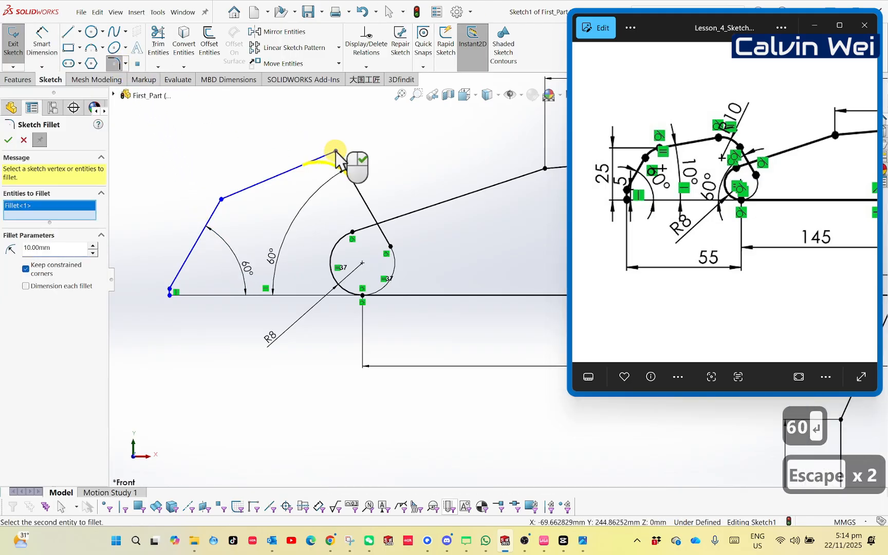
{"action": "left_click", "coordinate": [225, 200]}
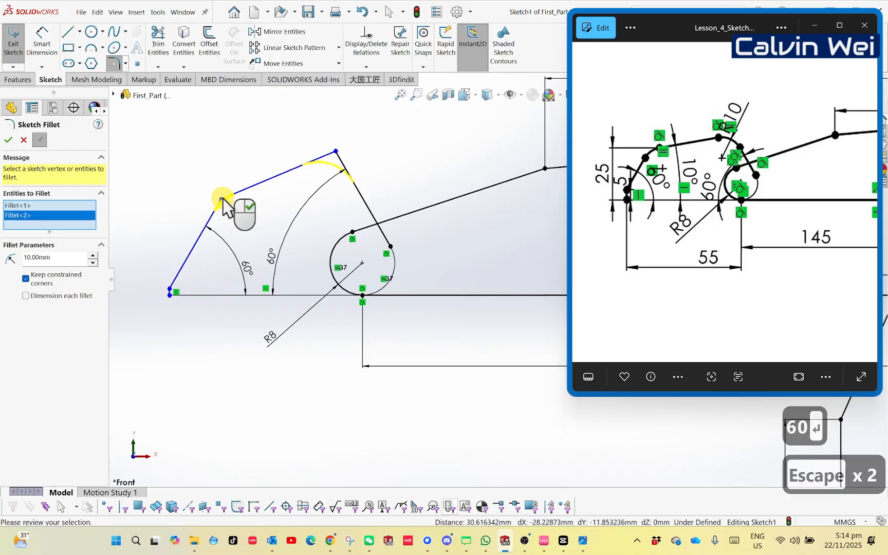
{"action": "left_click", "coordinate": [8, 140]}
{"action": "key", "text": "Escape"}
- Lengthen the short vertical line at the far left by raising its upper endpoint, then dimension it as 5 mm
{"action": "scroll", "coordinate": [191, 266], "scroll_direction": "up", "scroll_amount": 3}
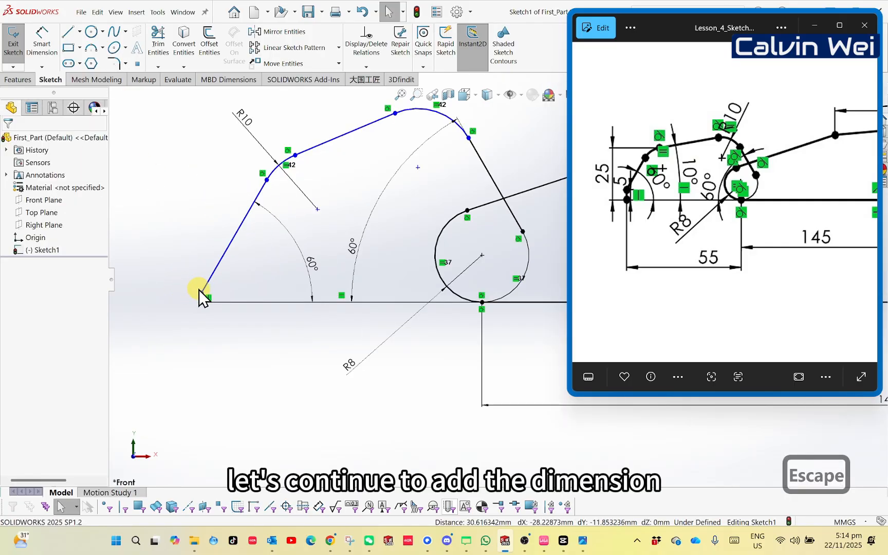
{"action": "left_click_drag", "start_coordinate": [202, 294], "coordinate": [202, 262]}
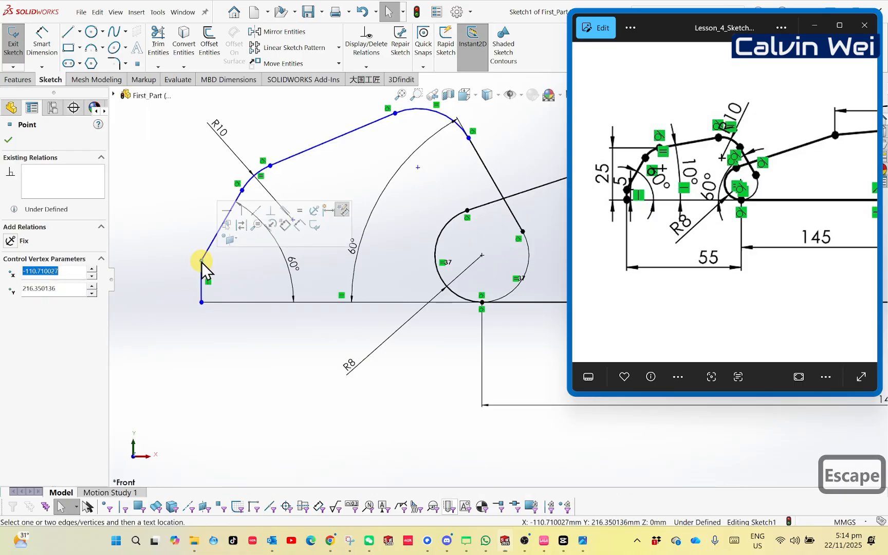
{"action": "right_click_drag", "start_coordinate": [162, 216], "coordinate": [166, 214]}
{"action": "right_click_drag", "start_coordinate": [181, 262], "coordinate": [187, 163]}
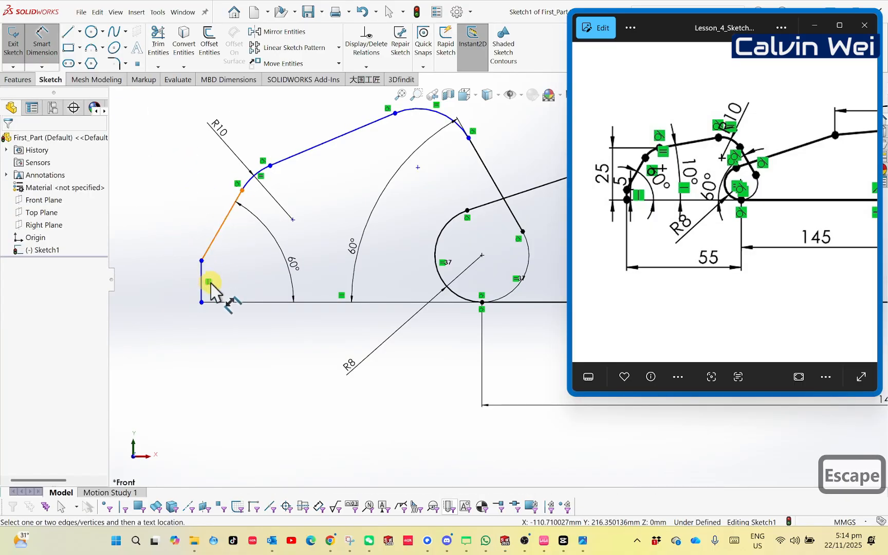
{"action": "left_click", "coordinate": [203, 281]}
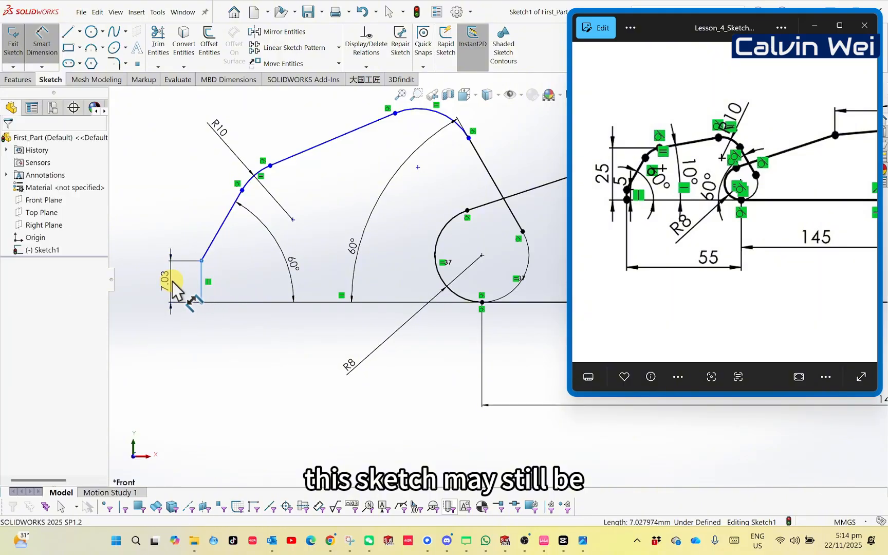
{"action": "left_click", "coordinate": [172, 281]}
{"action": "type", "text": "5"}
{"action": "key", "text": "Return"}
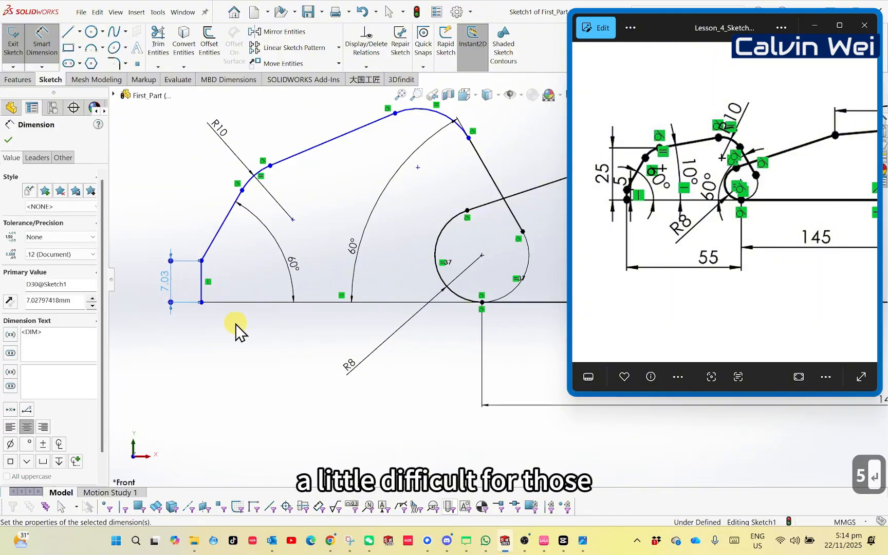
- Dimension the height from the base line to the left R10 fillet's upper endpoint and set it to 25 mm
{"action": "left_click", "coordinate": [267, 179]}
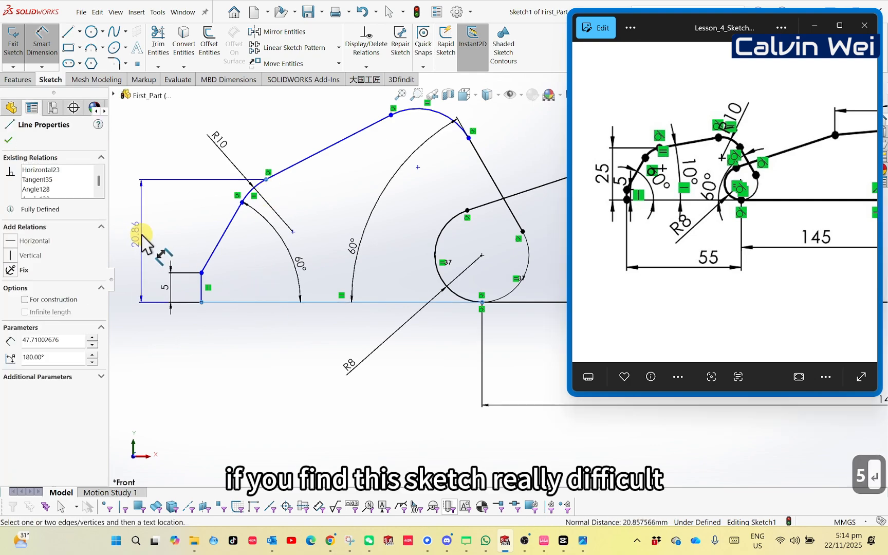
{"action": "left_click", "coordinate": [146, 241]}
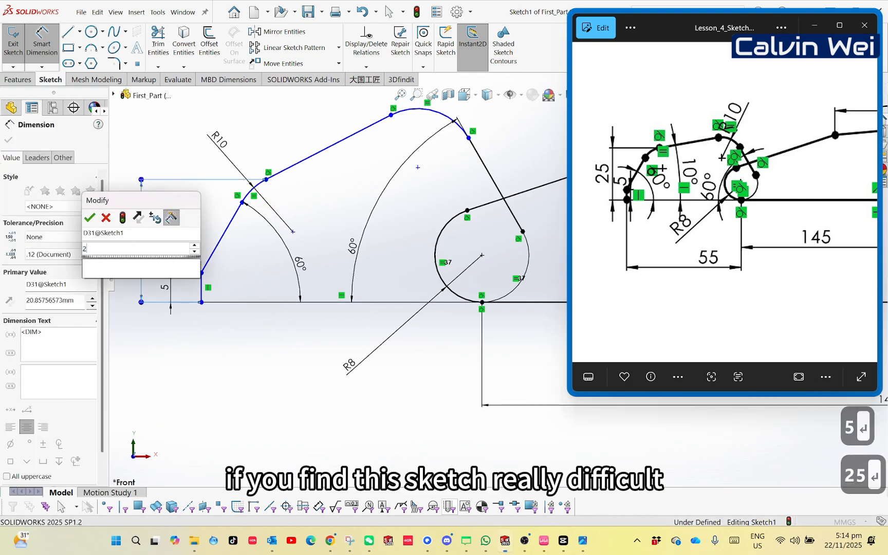
{"action": "key", "text": "Return"}
{"action": "left_click", "coordinate": [276, 339]}
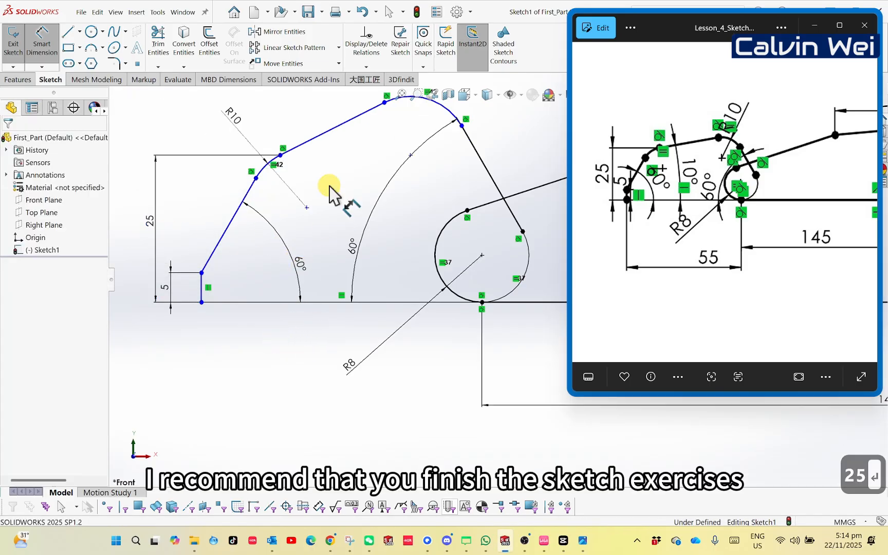
- Dimension the angle between the head outline's upper sloping line and the horizontal base line and set it to 10°
{"action": "left_click", "coordinate": [324, 135]}
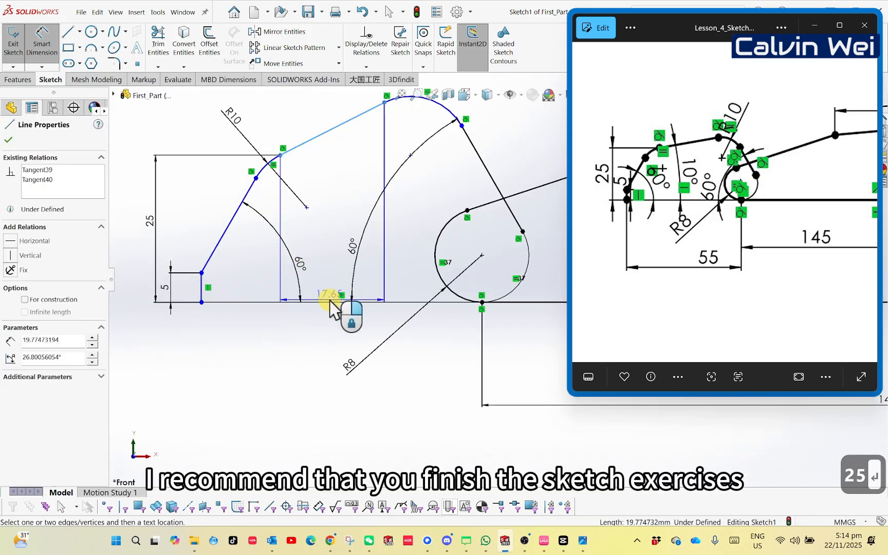
{"action": "left_click", "coordinate": [329, 303]}
{"action": "left_click", "coordinate": [325, 206]}
{"action": "type", "text": "10"}
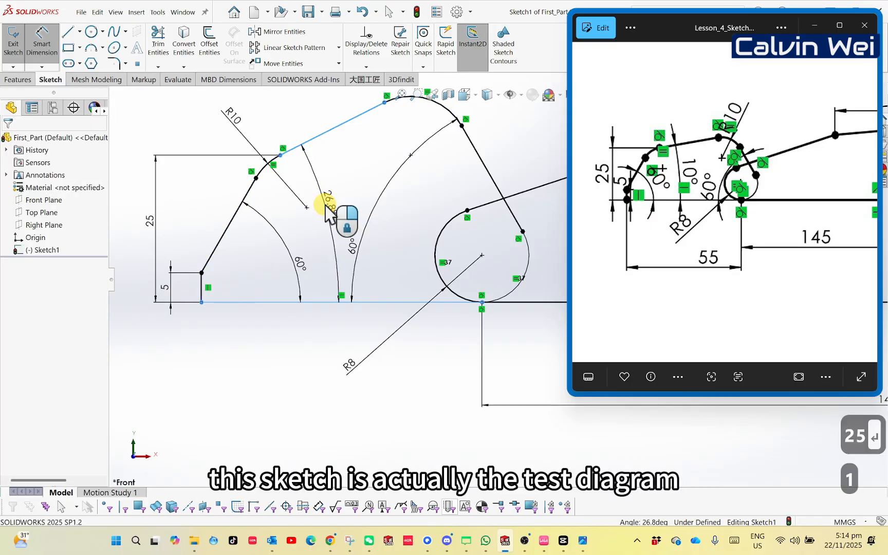
{"action": "key", "text": "Return"}
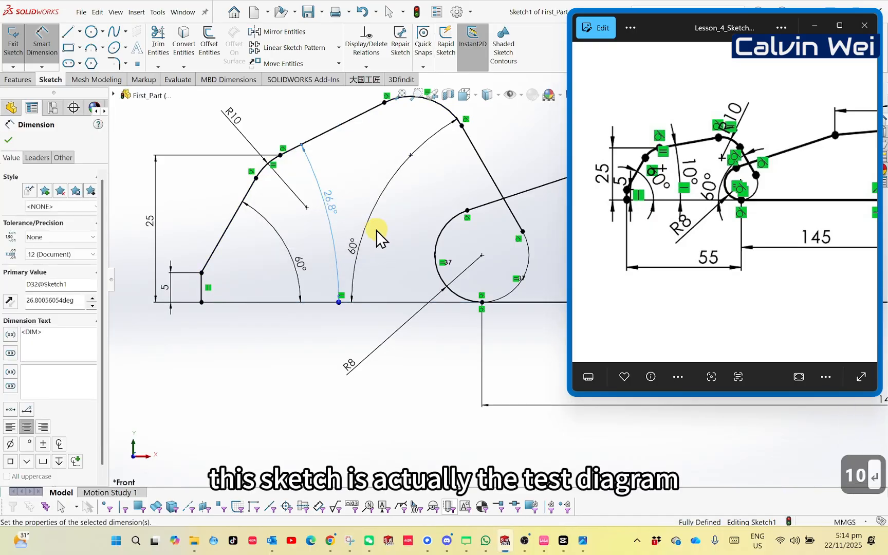
{"action": "scroll", "coordinate": [405, 255], "scroll_direction": "up", "scroll_amount": 3}
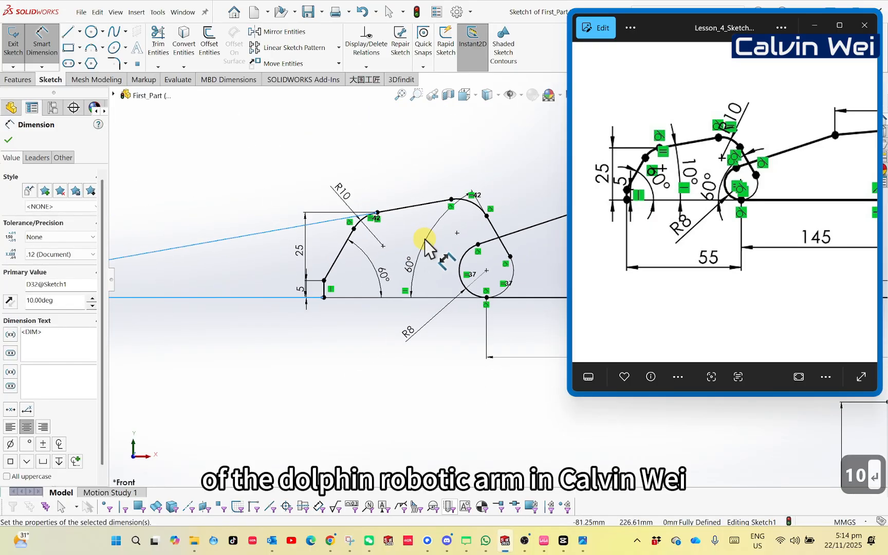
{"action": "key", "text": "Escape"}
{"action": "key", "text": "Escape"}
- Reposition the 10° angle dimension close to the head outline, just outside the 25 mm height dimension
{"action": "scroll", "coordinate": [419, 238], "scroll_direction": "up", "scroll_amount": 2}
{"action": "left_click_drag", "start_coordinate": [245, 269], "coordinate": [218, 257]}
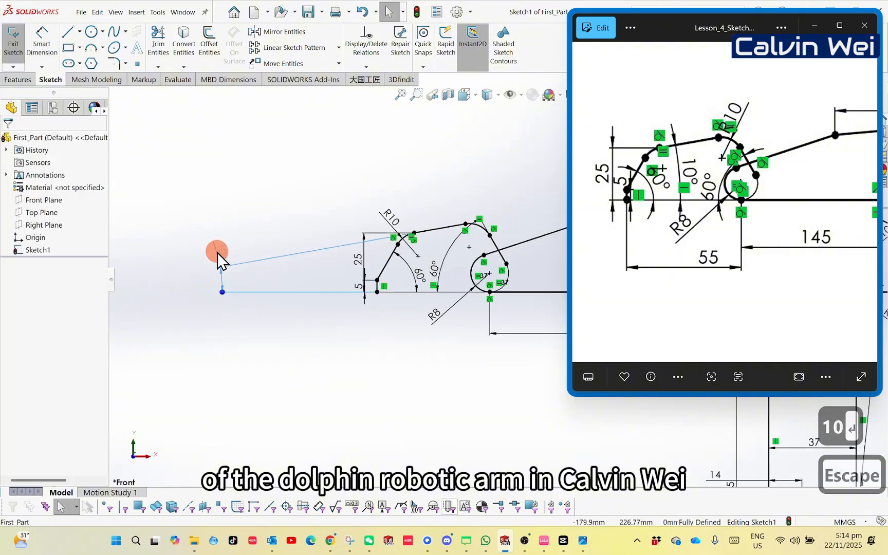
{"action": "mouse_move", "coordinate": [316, 268]}
{"action": "left_mouse_down"}
{"action": "mouse_move", "coordinate": [334, 261]}
{"action": "mouse_move", "coordinate": [389, 280]}
{"action": "mouse_move", "coordinate": [349, 265]}
{"action": "left_mouse_up"}
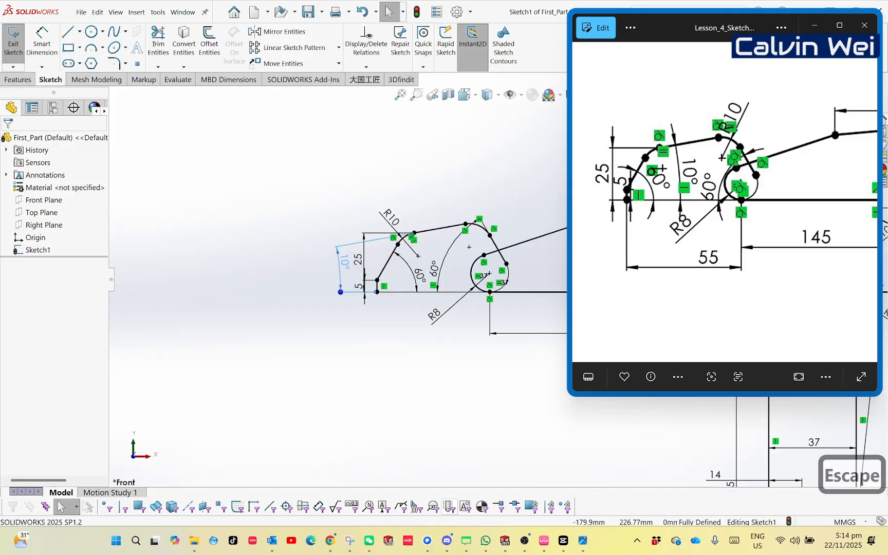
{"action": "key", "text": "Escape"}
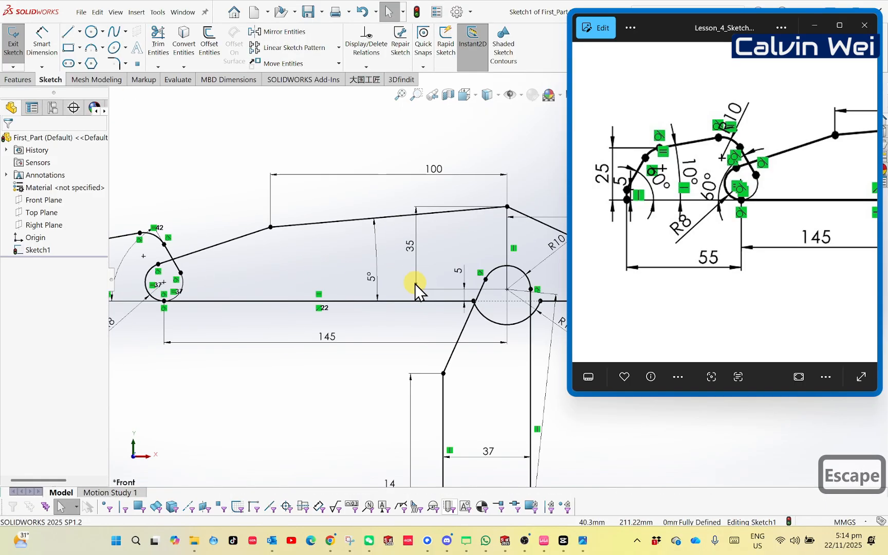
- Review the arm and column geometry, and examine the column slot and its dimensions in the reference drawing
{"action": "scroll", "coordinate": [331, 287], "scroll_direction": "up", "scroll_amount": 2}
{"action": "middle_click_drag", "start_coordinate": [331, 287], "coordinate": [299, 230], "text": "ctrl"}
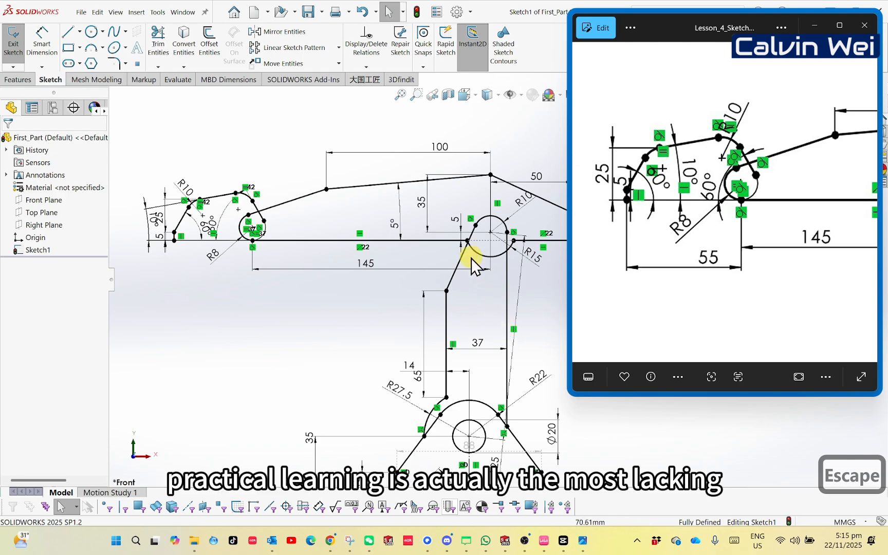
{"action": "scroll", "coordinate": [244, 249], "scroll_direction": "down", "scroll_amount": 1}
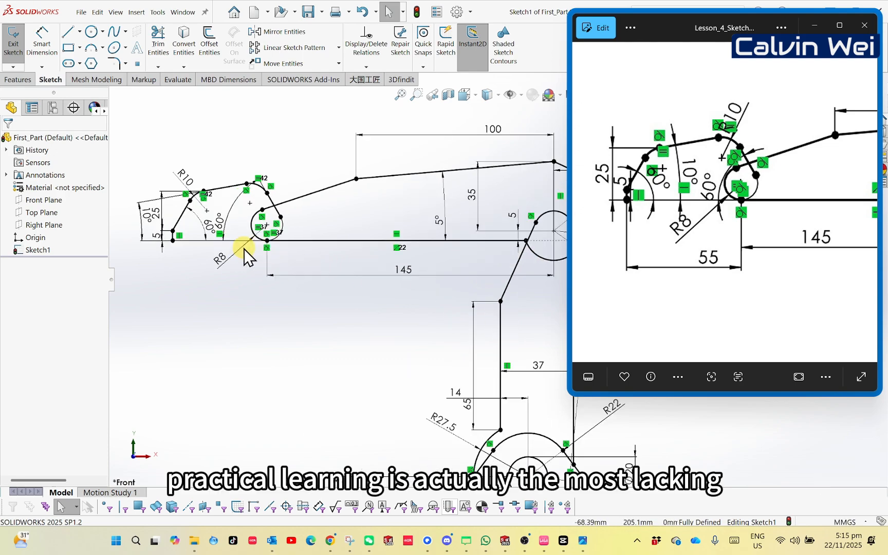
{"action": "middle_click_drag", "start_coordinate": [368, 288], "coordinate": [331, 262], "text": "ctrl"}
{"action": "middle_click_drag", "start_coordinate": [450, 297], "coordinate": [376, 285], "text": "ctrl"}
{"action": "scroll", "coordinate": [753, 263], "scroll_direction": "down", "scroll_amount": 3}
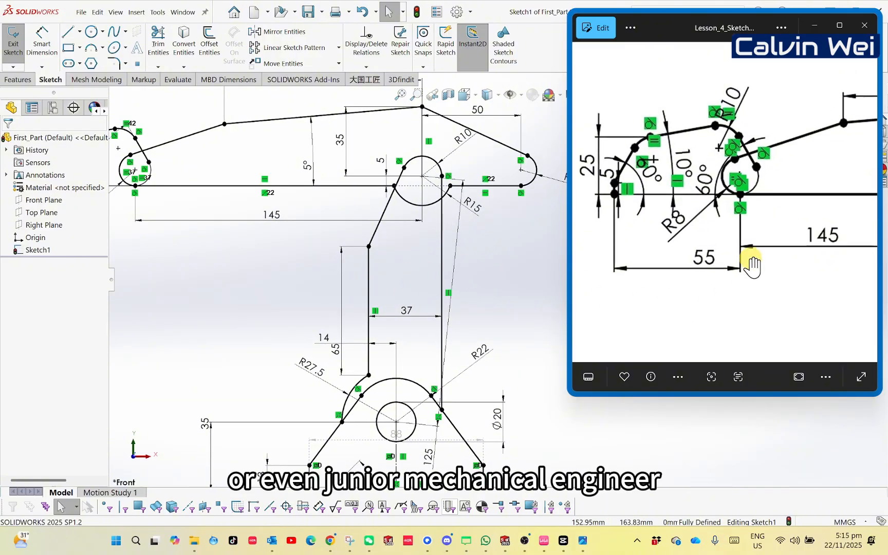
{"action": "left_click_drag", "start_coordinate": [861, 243], "coordinate": [649, 244]}
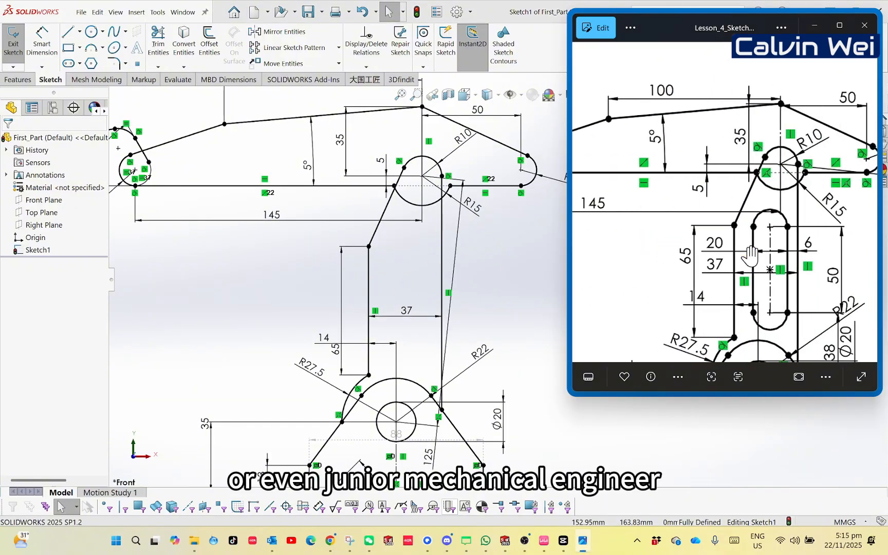
{"action": "left_click_drag", "start_coordinate": [748, 247], "coordinate": [679, 193]}
{"action": "left_click_drag", "start_coordinate": [727, 238], "coordinate": [778, 237]}
{"action": "scroll", "coordinate": [738, 244], "scroll_direction": "down", "scroll_amount": 2}
{"action": "scroll", "coordinate": [737, 245], "scroll_direction": "up", "scroll_amount": 4}
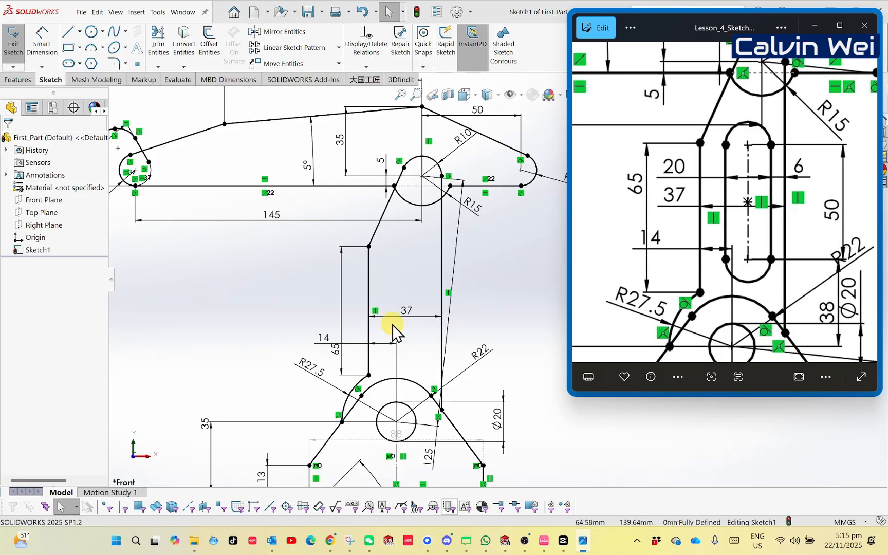
- Sketch a vertical straight slot inside the column, about 49 mm between arc centres and about 17 mm wide
{"action": "scroll", "coordinate": [451, 317], "scroll_direction": "up", "scroll_amount": 2}
{"action": "scroll", "coordinate": [455, 325], "scroll_direction": "down", "scroll_amount": 2}
{"action": "scroll", "coordinate": [457, 321], "scroll_direction": "down", "scroll_amount": 2}
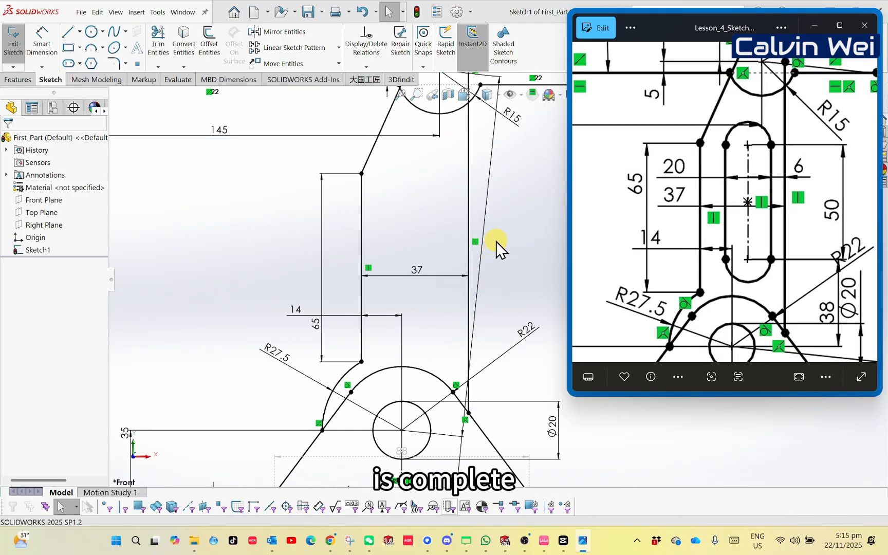
{"action": "scroll", "coordinate": [478, 252], "scroll_direction": "down", "scroll_amount": 1}
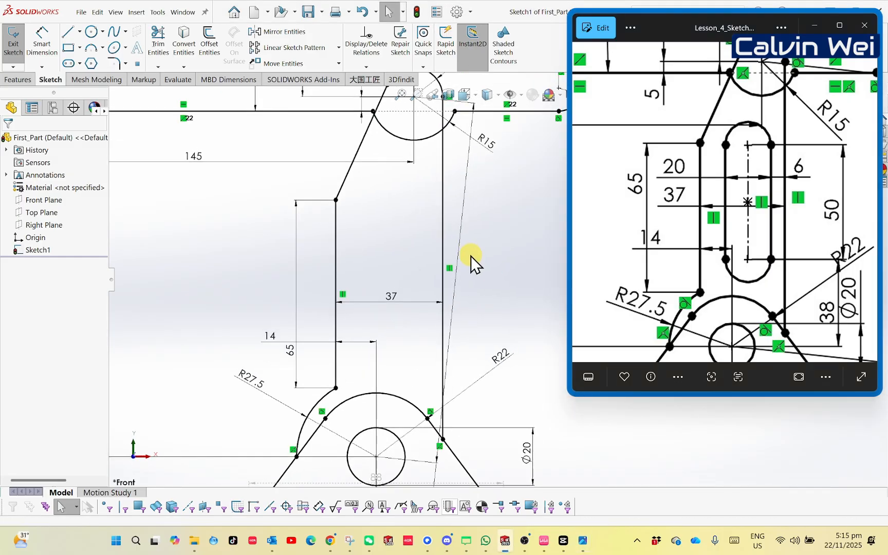
{"action": "left_click", "coordinate": [71, 65]}
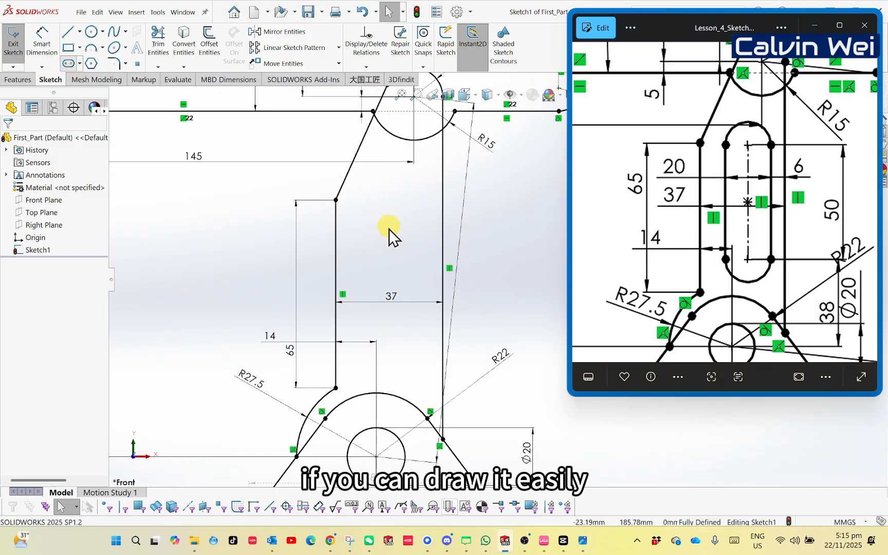
{"action": "left_click", "coordinate": [402, 347]}
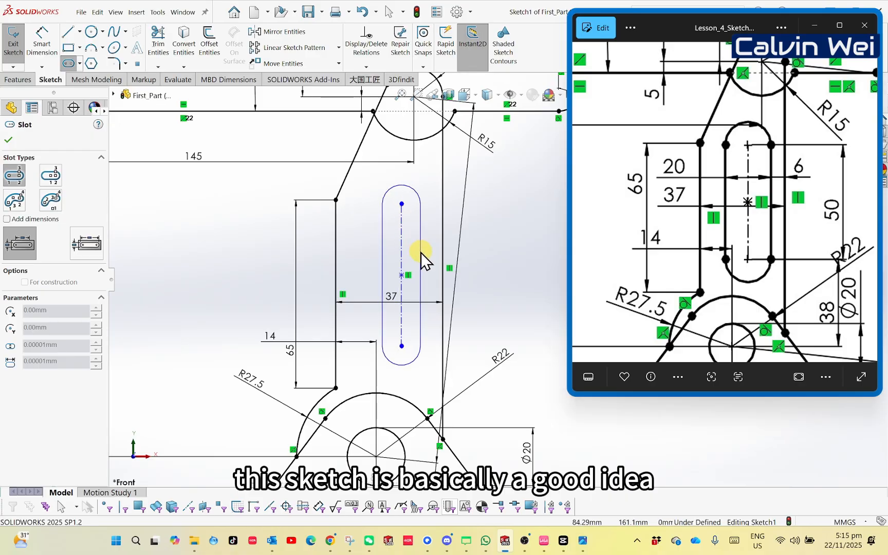
{"action": "left_click", "coordinate": [426, 256]}
{"action": "key", "text": "Escape"}
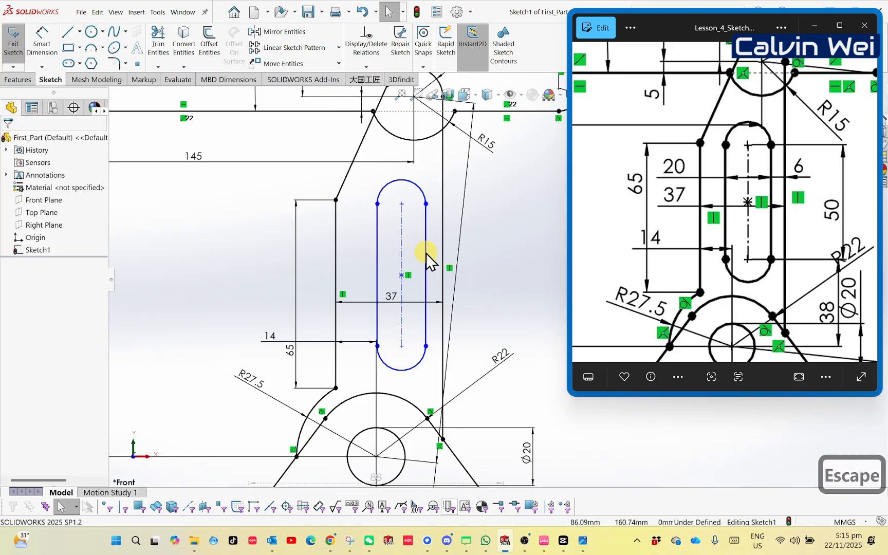
- Dimension the gap between the slot's right side and the column's right vertical line and set it to 6 mm
{"action": "right_click_drag", "start_coordinate": [251, 229], "coordinate": [262, 188]}
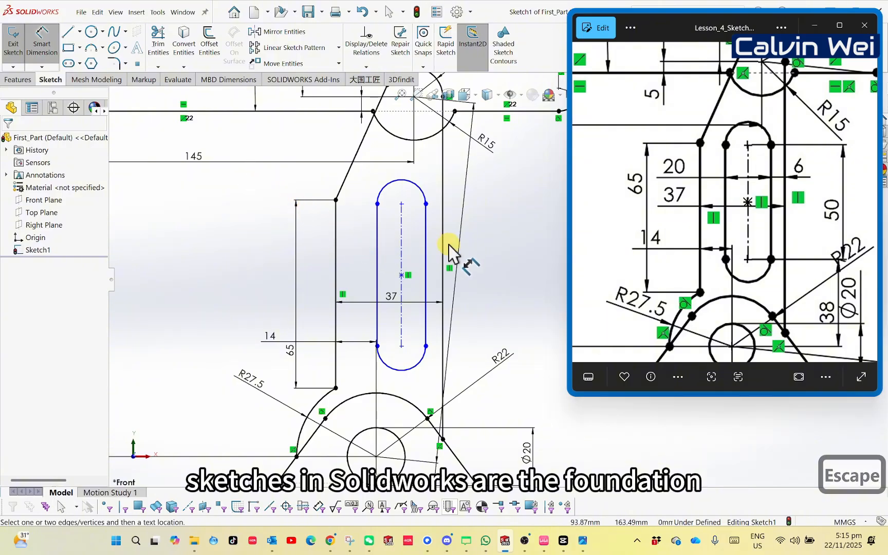
{"action": "left_click", "coordinate": [426, 245]}
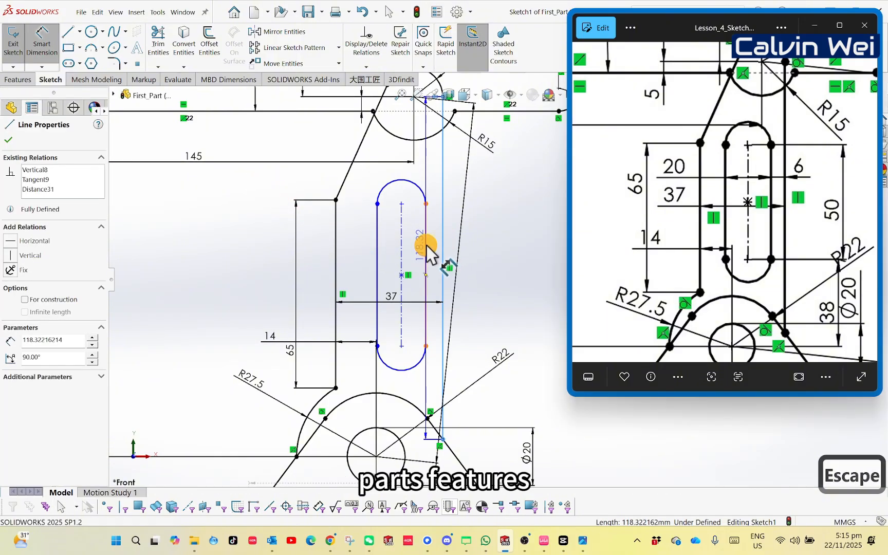
{"action": "left_click", "coordinate": [443, 241]}
{"action": "left_click", "coordinate": [499, 228]}
{"action": "type", "text": "6"}
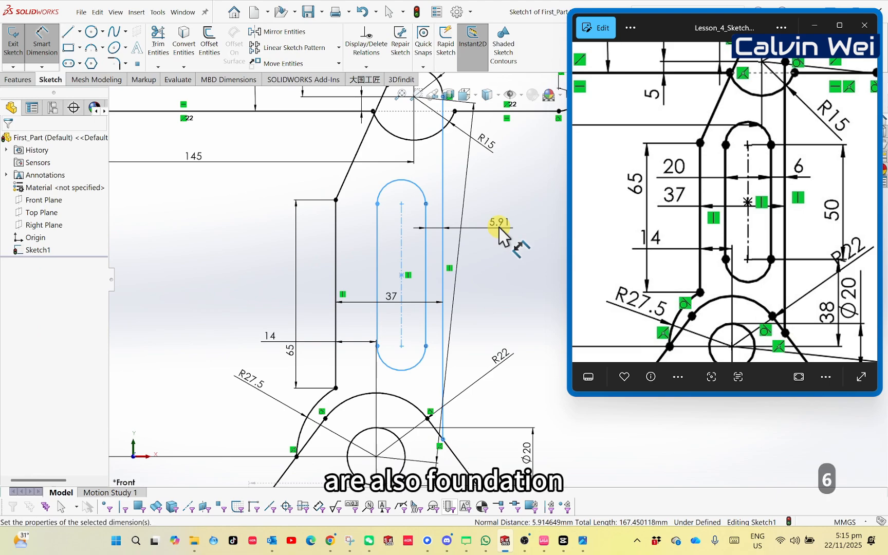
{"action": "key", "text": "Return"}
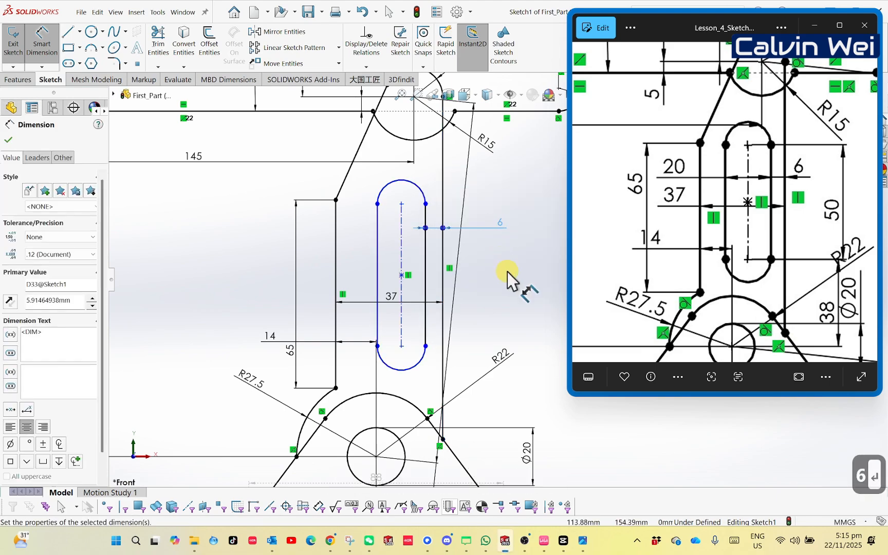
- Dimension the slot's width between its two straight sides and set it to 20 mm
{"action": "left_click", "coordinate": [425, 246]}
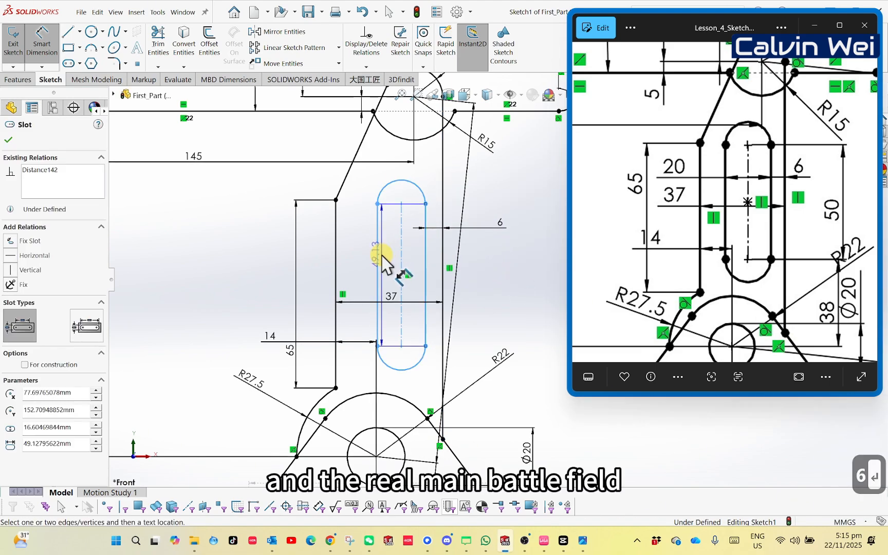
{"action": "left_click", "coordinate": [379, 255]}
{"action": "left_click", "coordinate": [425, 254]}
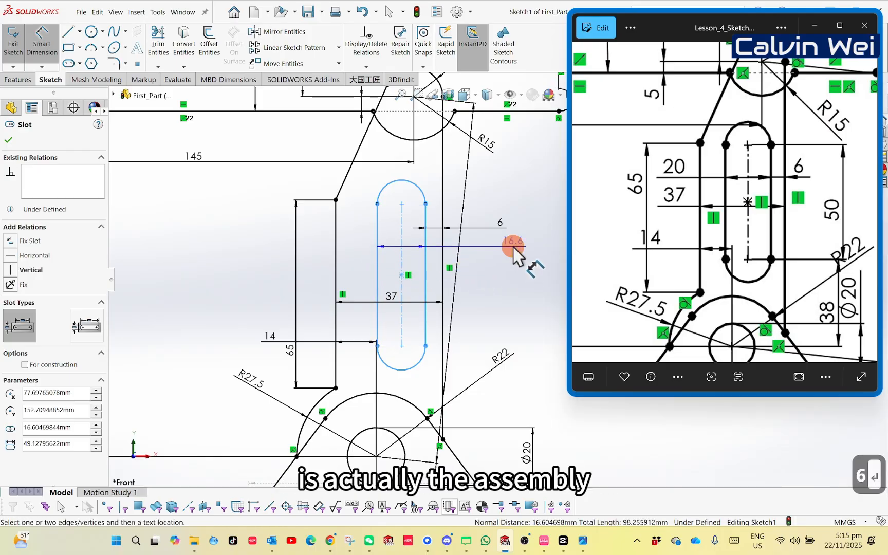
{"action": "left_click", "coordinate": [513, 248]}
{"action": "type", "text": "20"}
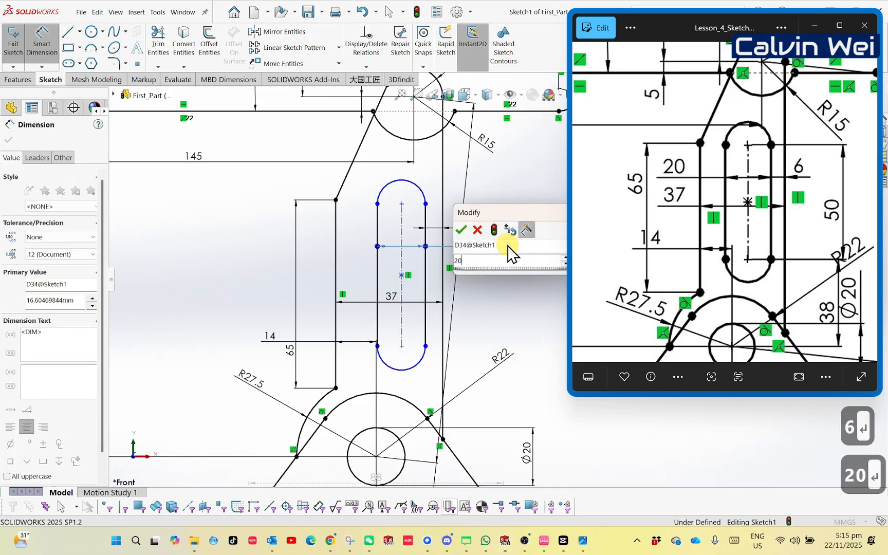
{"action": "key", "text": "Return"}
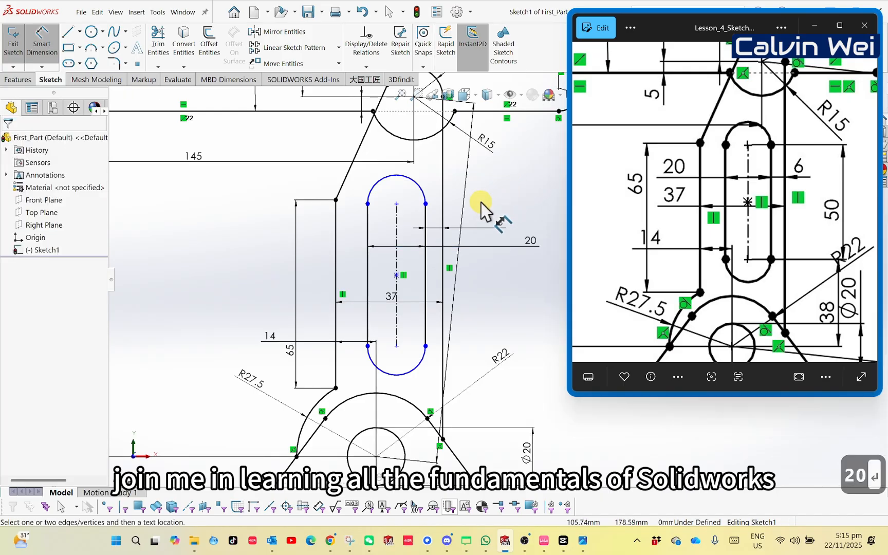
- Dimension the slot's centre-to-centre length along its centreline and set it to 50 mm
{"action": "left_click", "coordinate": [396, 258]}
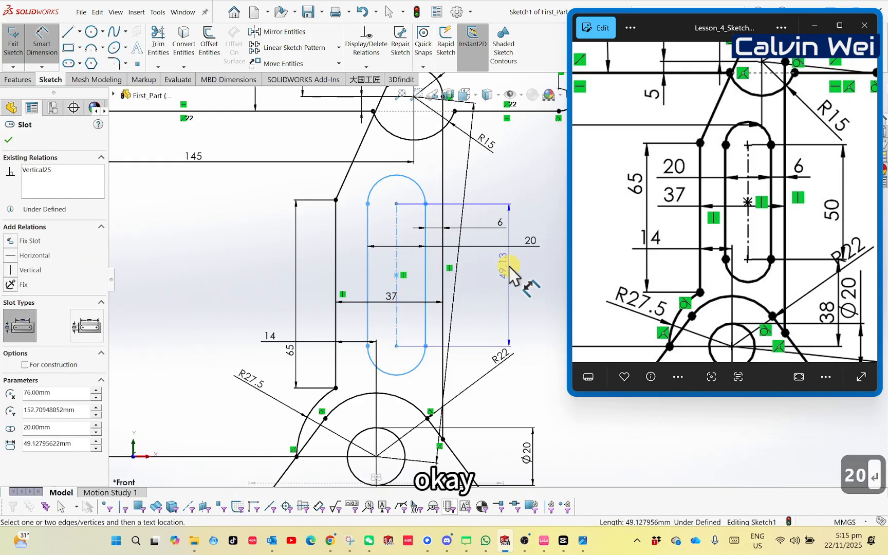
{"action": "left_click", "coordinate": [508, 267]}
{"action": "type", "text": "50"}
{"action": "key", "text": "Return"}
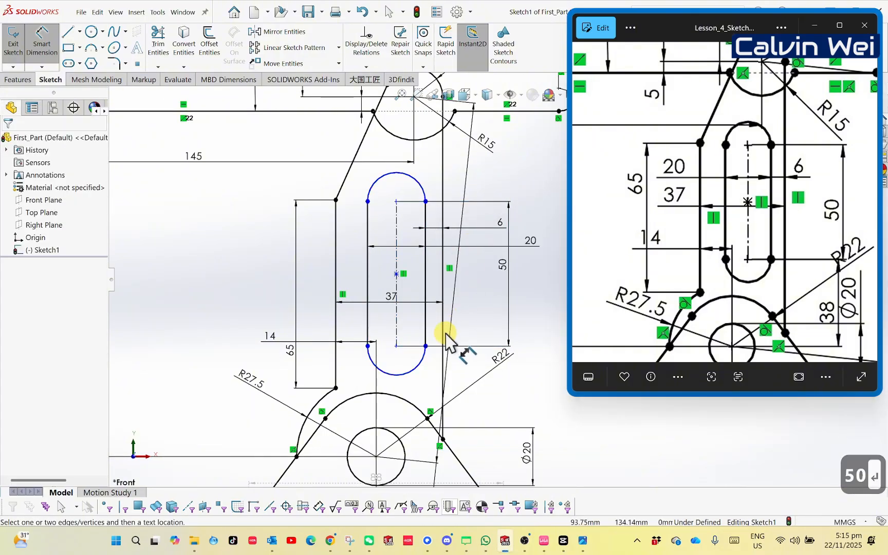
- Dimension the vertical distance from the slot's lower arc centre to the Ø20 circle's centre and set it to 38 mm
{"action": "left_click", "coordinate": [409, 373]}
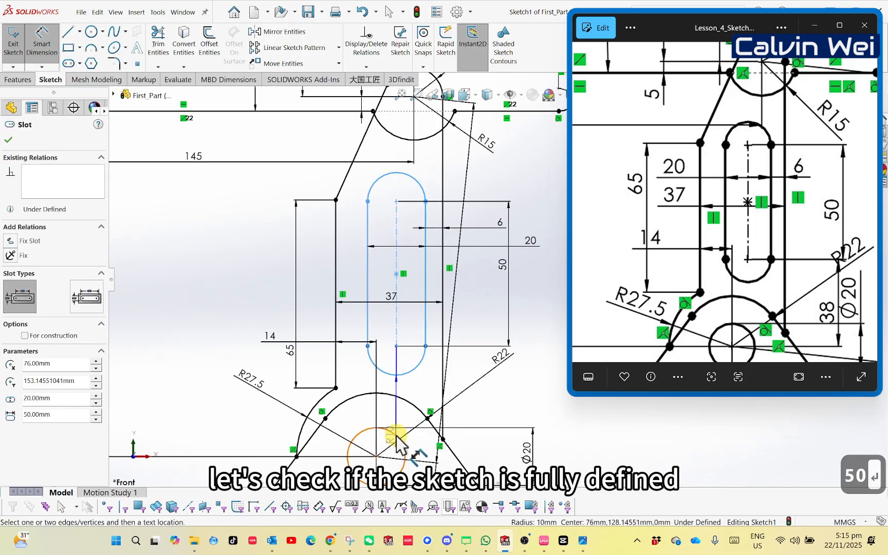
{"action": "left_click", "coordinate": [396, 435]}
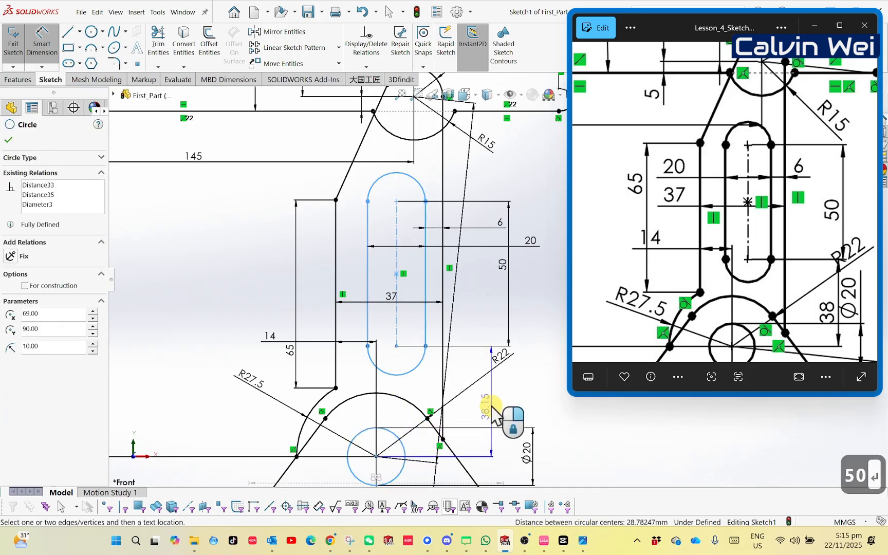
{"action": "left_click", "coordinate": [492, 406]}
{"action": "type", "text": "38"}
{"action": "key", "text": "Return"}
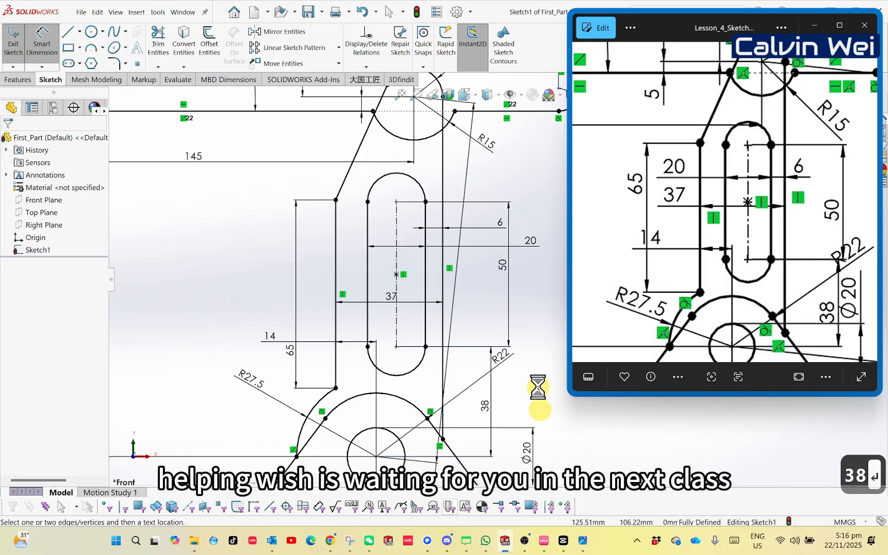
- Compare the whole sketch with the full reference drawing, and minimize the reference image to inspect the finished profile
{"action": "key", "text": "f"}
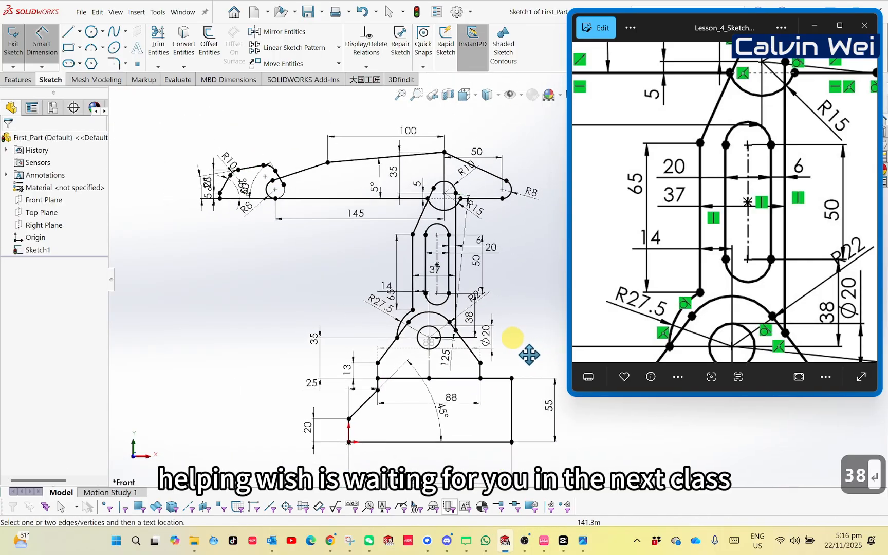
{"action": "middle_click_drag", "start_coordinate": [513, 337], "coordinate": [502, 333], "text": "ctrl"}
{"action": "scroll", "coordinate": [498, 265], "scroll_direction": "up", "scroll_amount": 1}
{"action": "mouse_move", "coordinate": [510, 275]}
{"action": "middle_mouse_down", "text": "ctrl"}
{"action": "mouse_move", "coordinate": [503, 268]}
{"action": "mouse_move", "coordinate": [496, 283]}
{"action": "middle_mouse_up", "text": "ctrl"}
{"action": "scroll", "coordinate": [510, 275], "scroll_direction": "down", "scroll_amount": 1}
{"action": "key", "text": "Escape"}
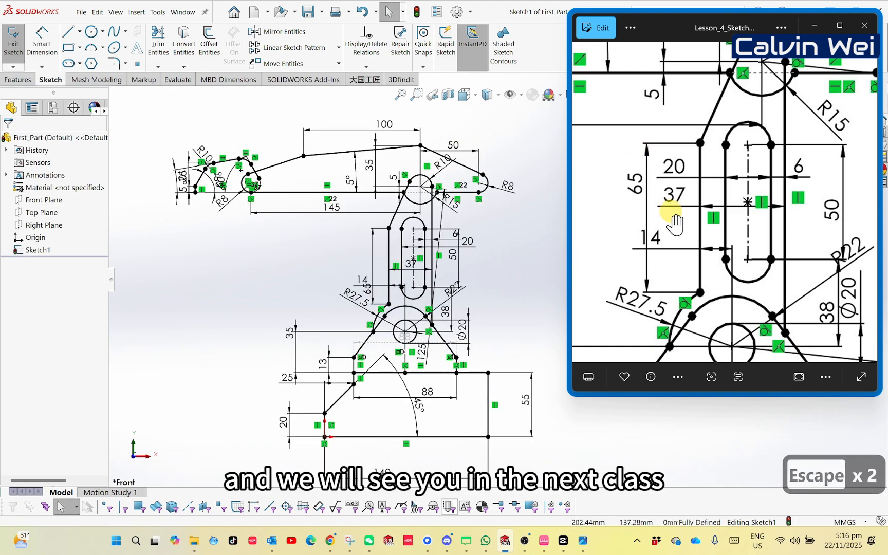
{"action": "scroll", "coordinate": [740, 216], "scroll_direction": "down", "scroll_amount": 5}
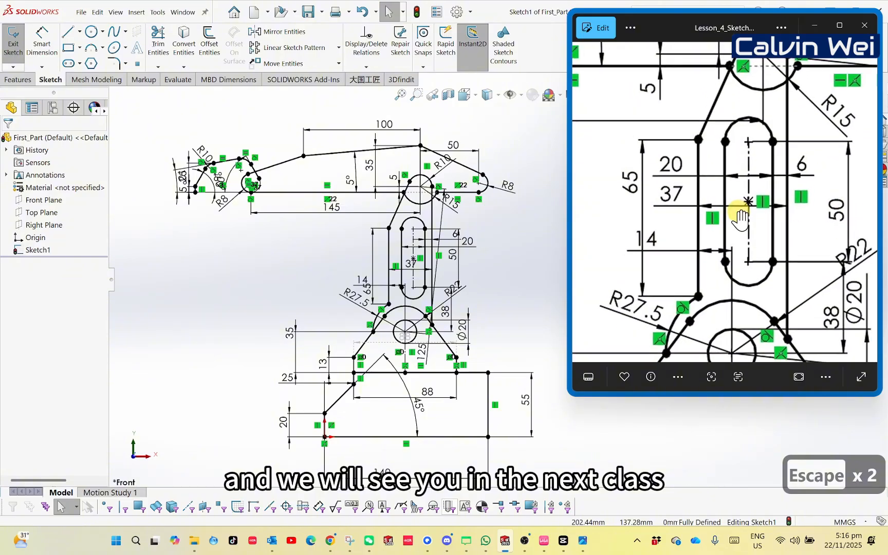
{"action": "left_click_drag", "start_coordinate": [699, 211], "coordinate": [738, 201]}
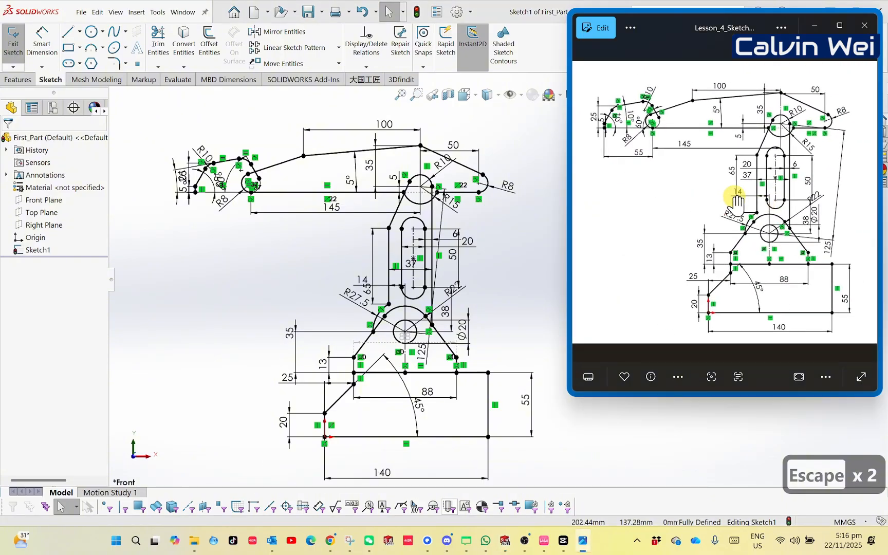
{"action": "left_click", "coordinate": [812, 28]}
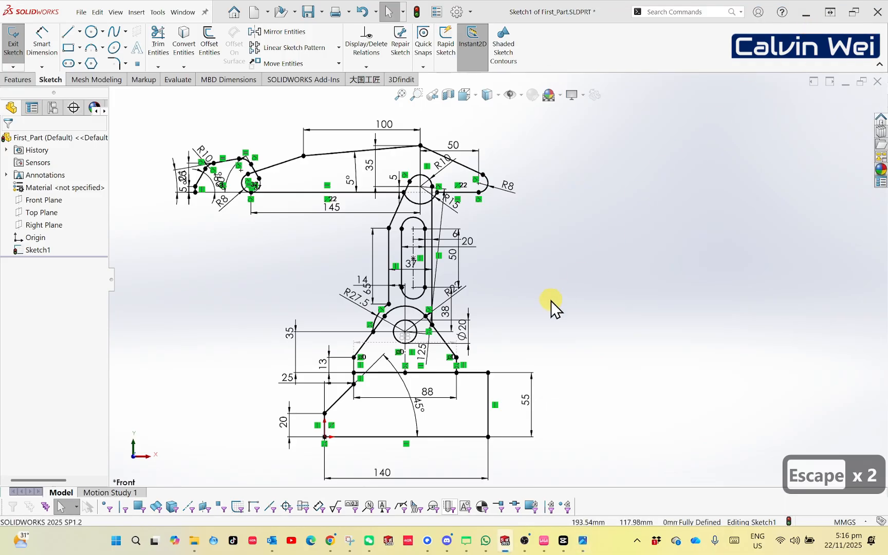
{"action": "mouse_move", "coordinate": [551, 301]}
{"action": "middle_mouse_down", "text": "ctrl"}
{"action": "mouse_move", "coordinate": [575, 307]}
{"action": "mouse_move", "coordinate": [573, 296]}
{"action": "middle_mouse_up", "text": "ctrl"}
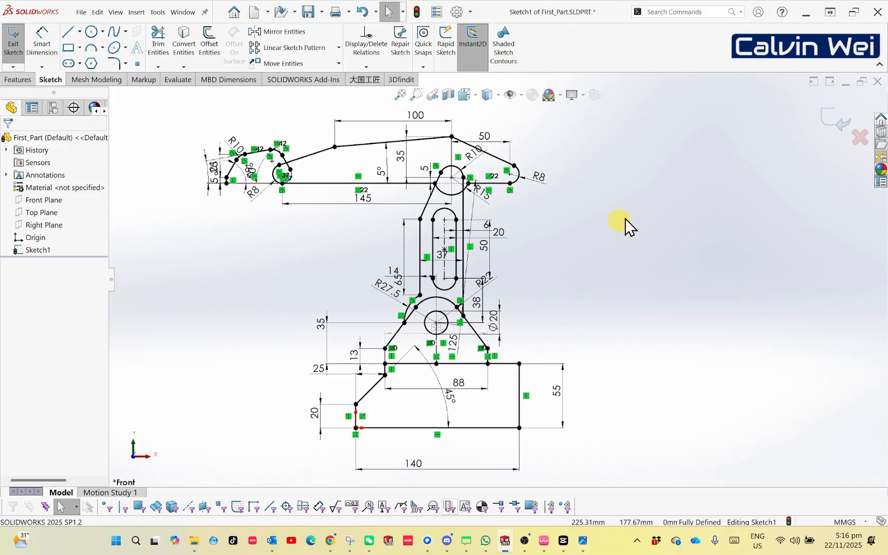